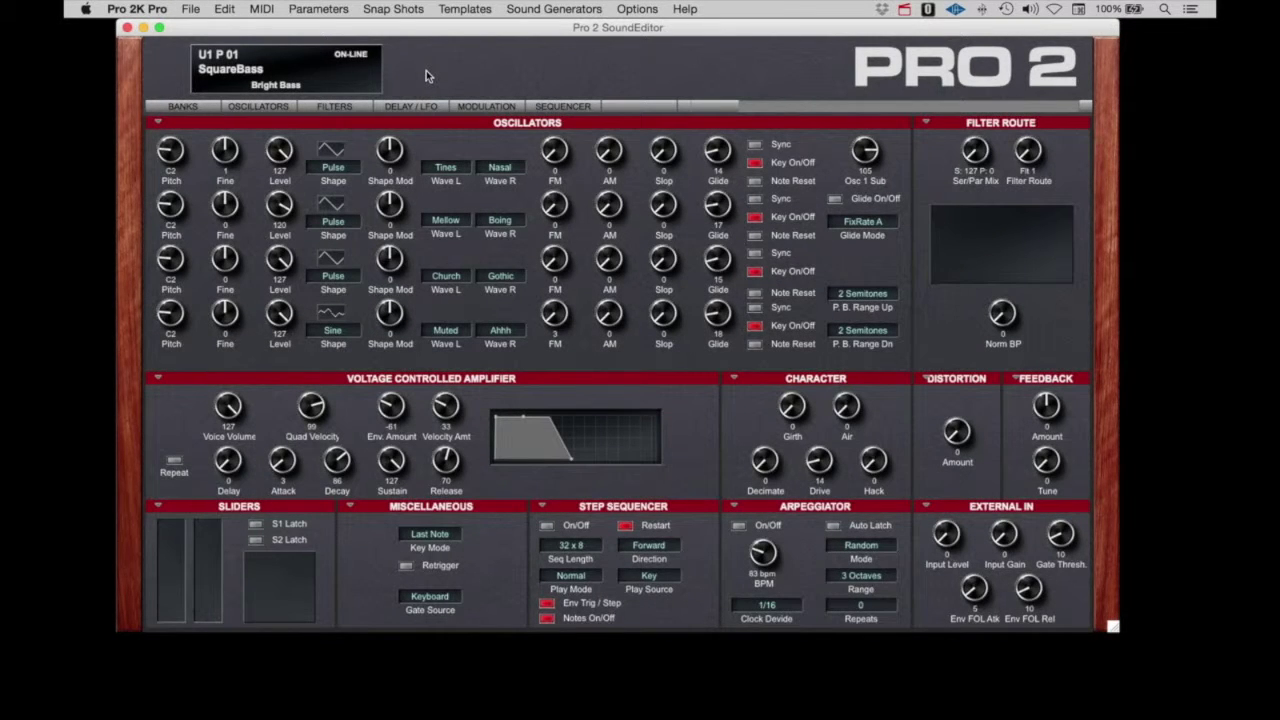
# Open the bank librarian, glance at Factory 1–4, then return to the User 1–4 banks
pyautogui.click(183, 107)
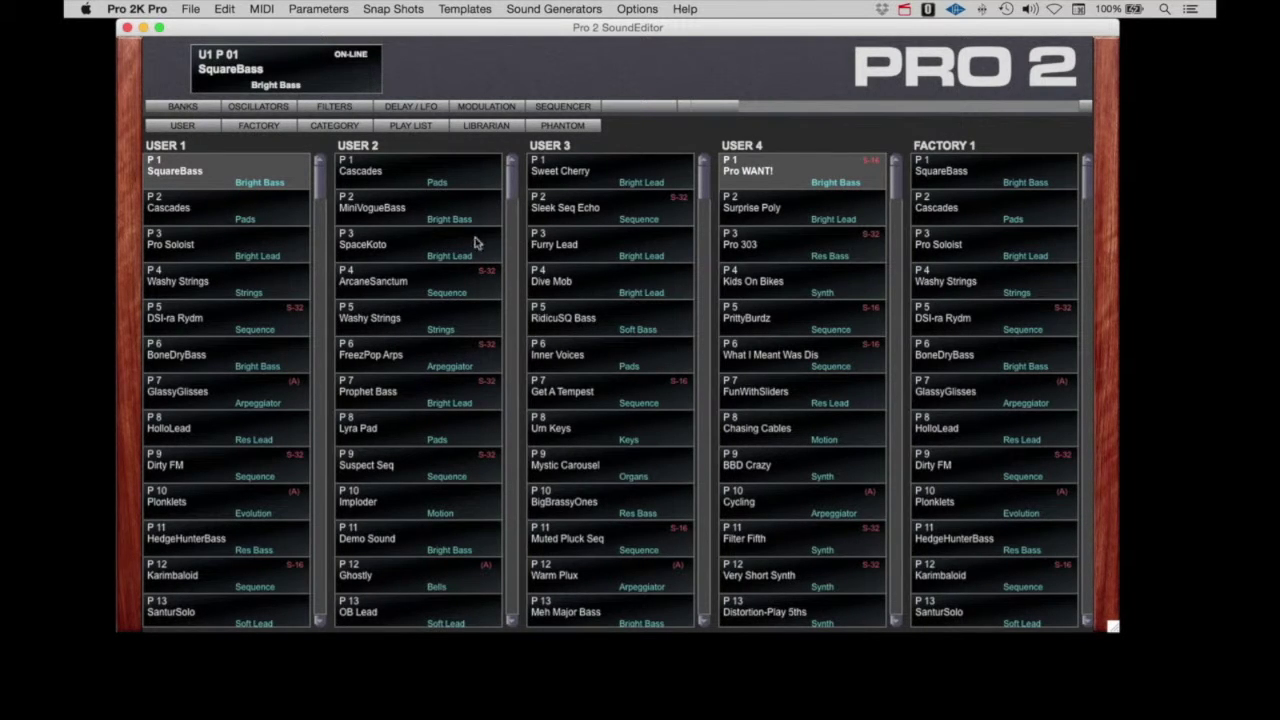
pyautogui.click(259, 126)
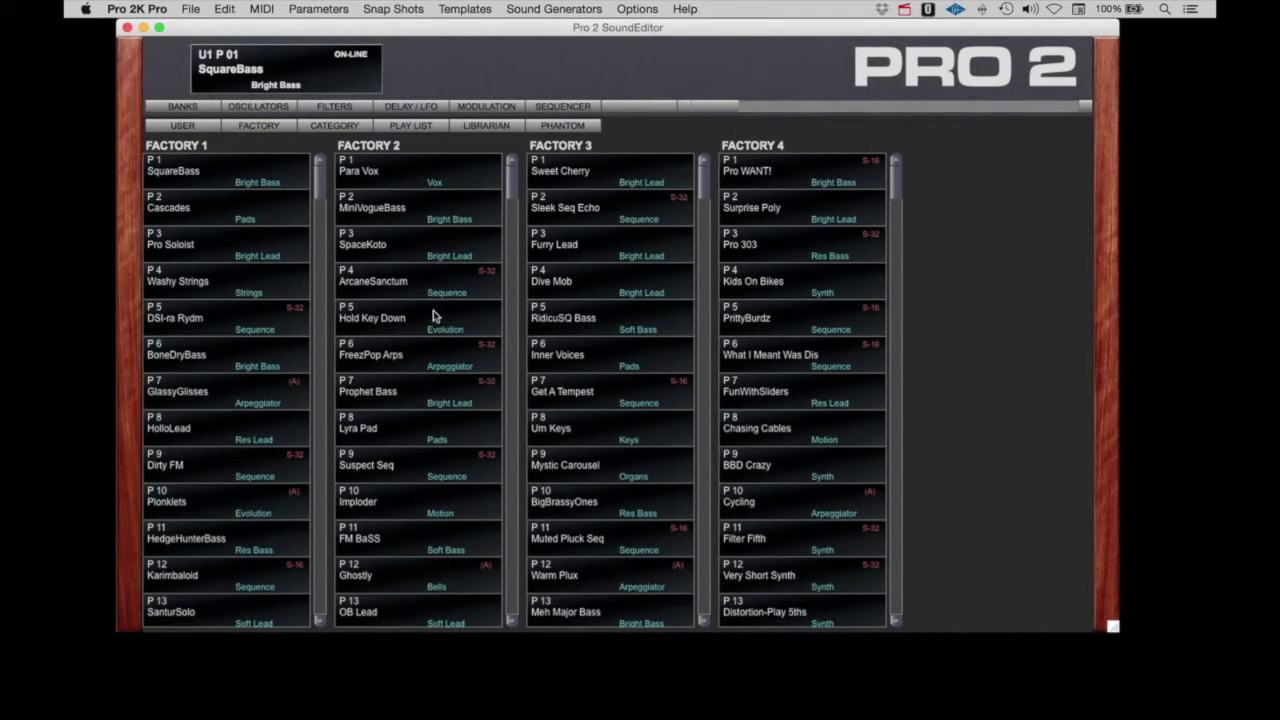
pyautogui.click(196, 128)
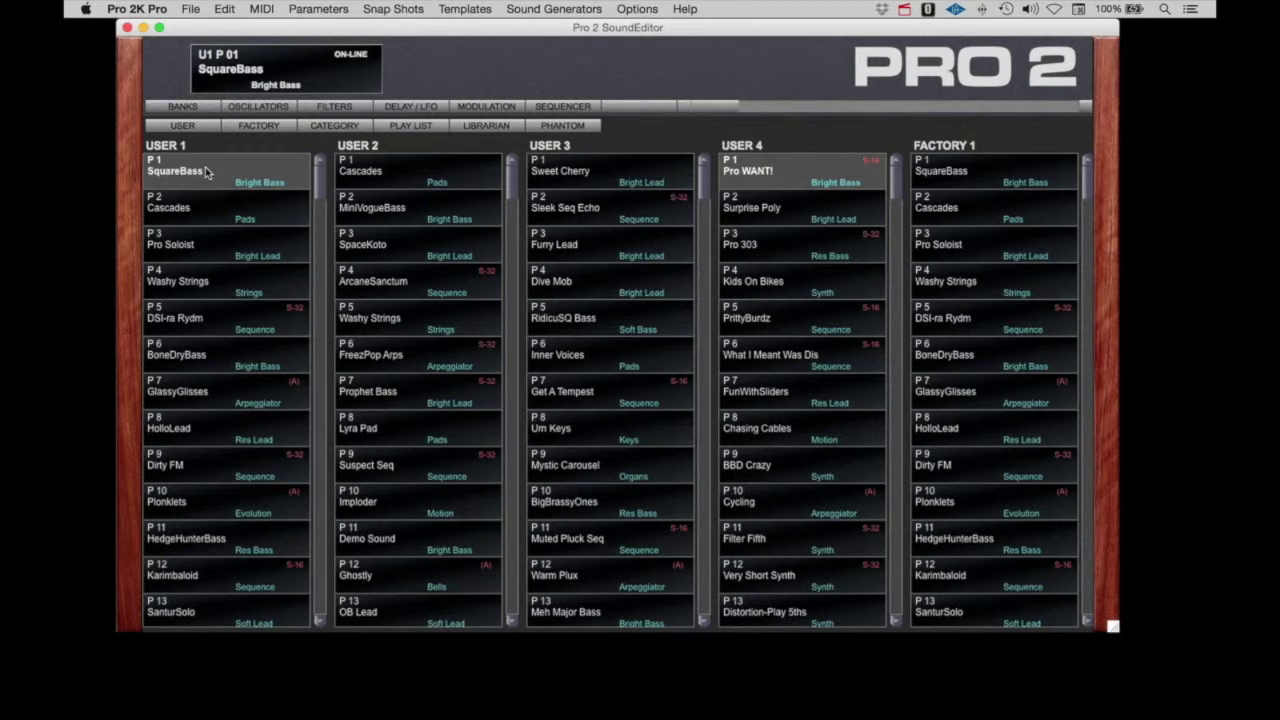
# Save Program Bank U1 to a bank file in the DSI Pro 2 Patches folder
pyautogui.click(195, 10)
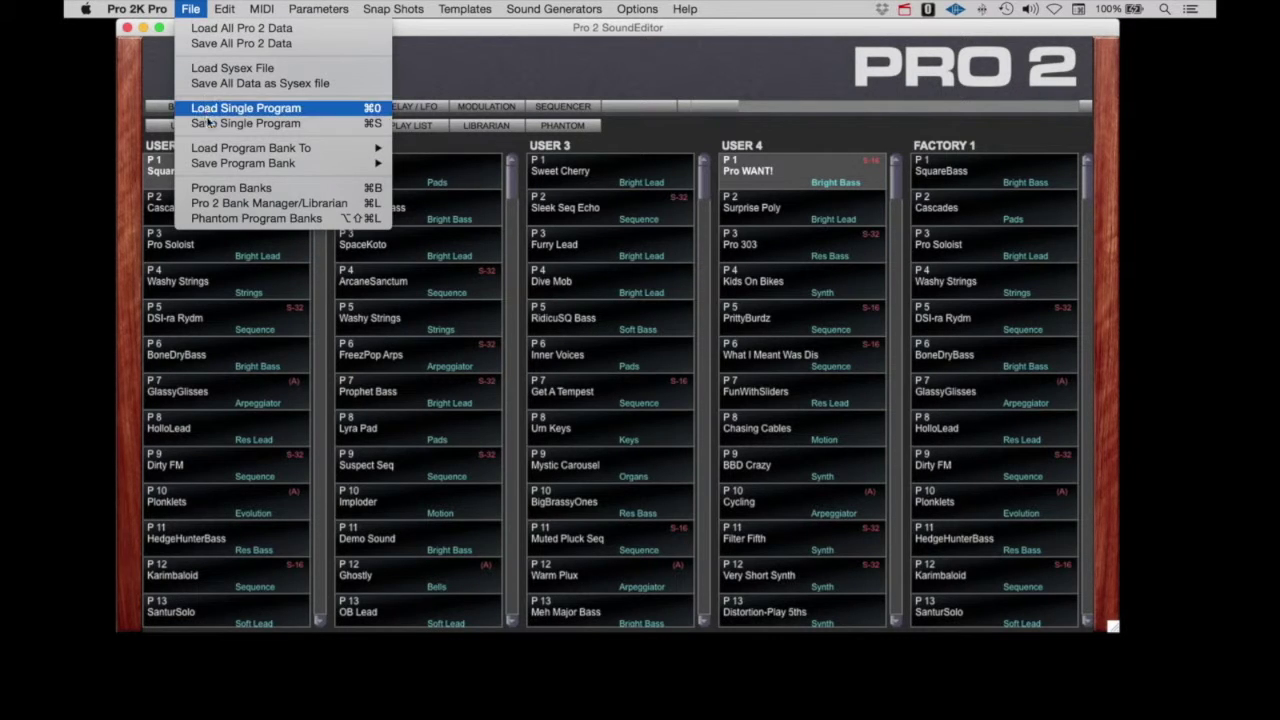
pyautogui.moveTo(214, 166)
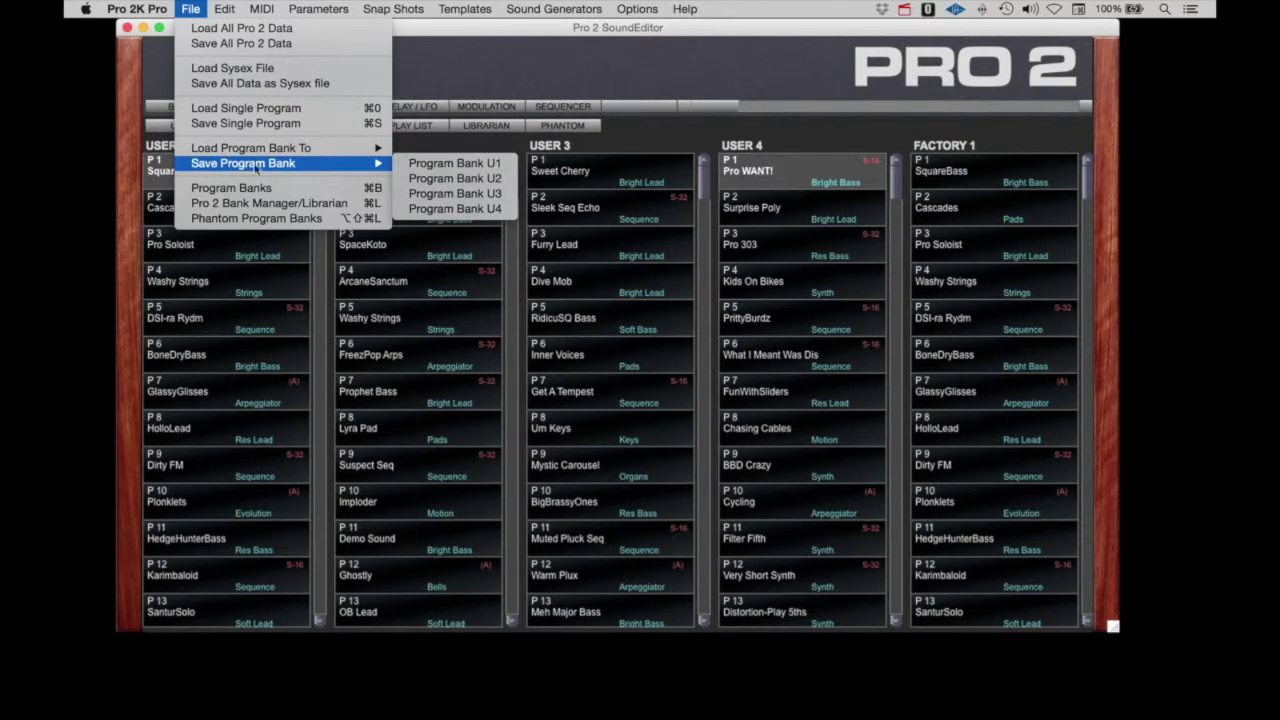
pyautogui.click(432, 167)
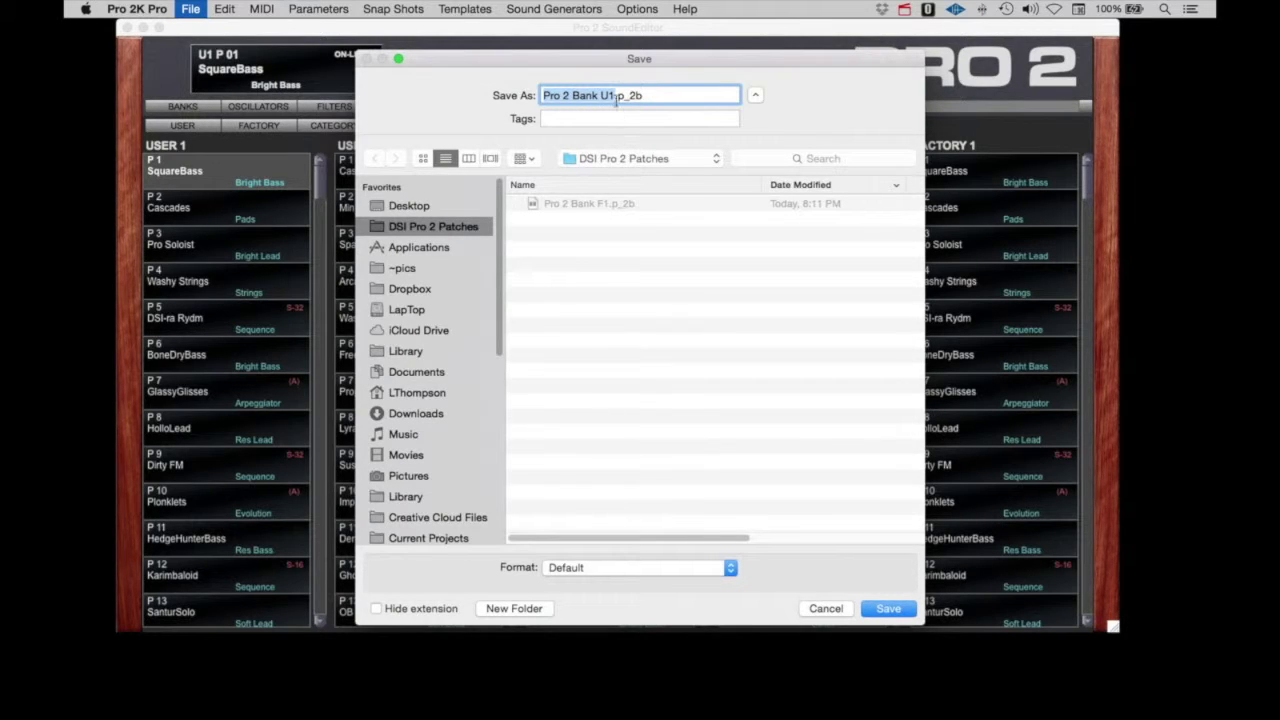
pyautogui.moveTo(545, 96); pyautogui.dragTo(613, 96)
pyautogui.click(888, 608)
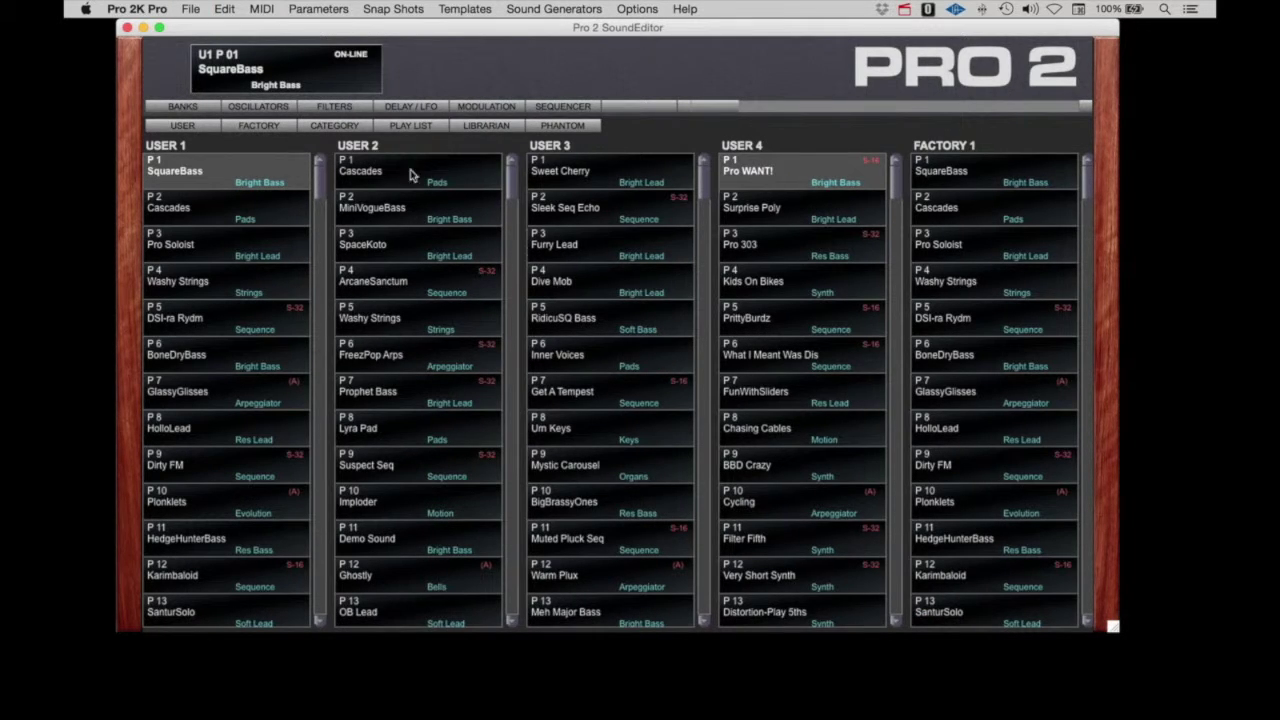
# Save Program Bank U2 to a bank file as well
pyautogui.click(190, 9)
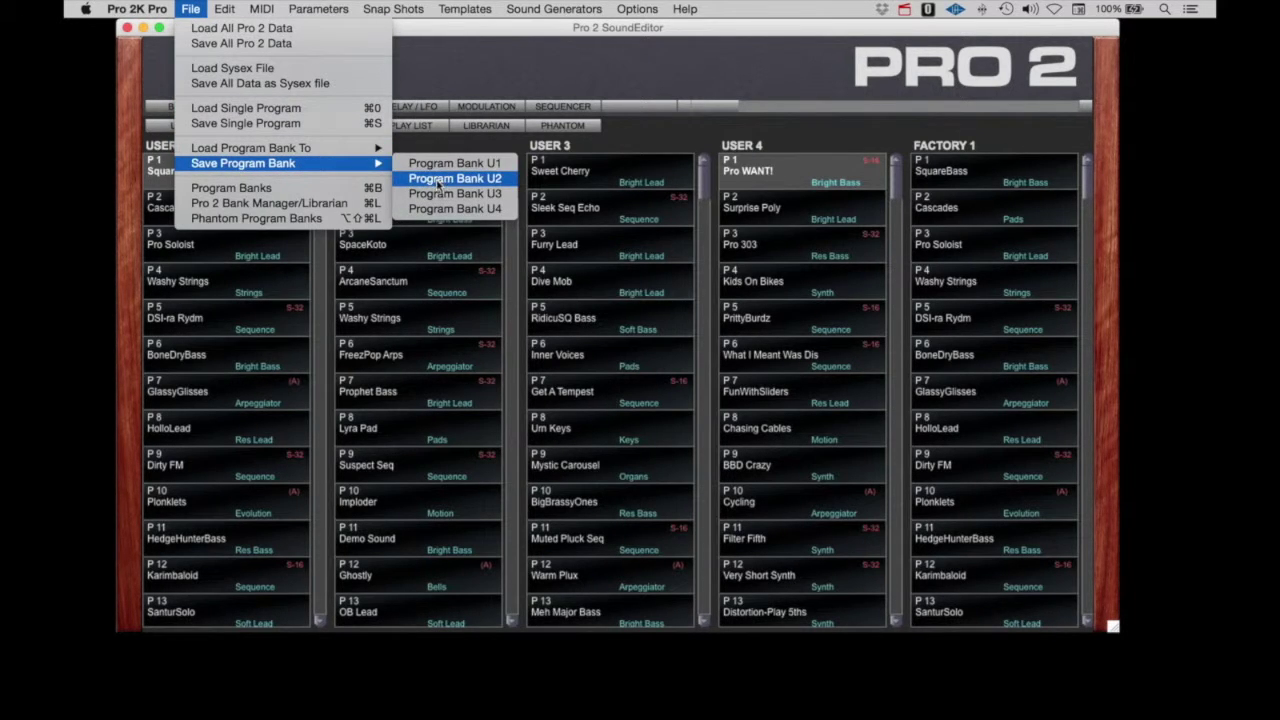
pyautogui.click(436, 181)
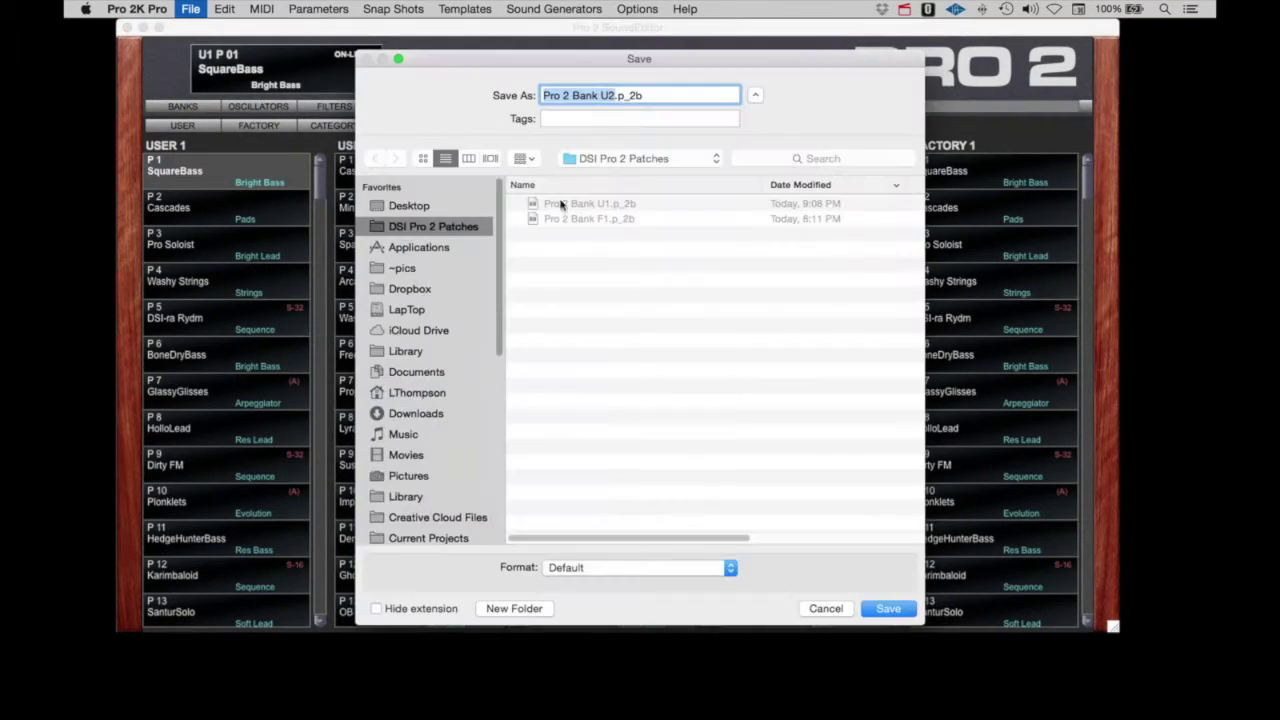
pyautogui.click(892, 609)
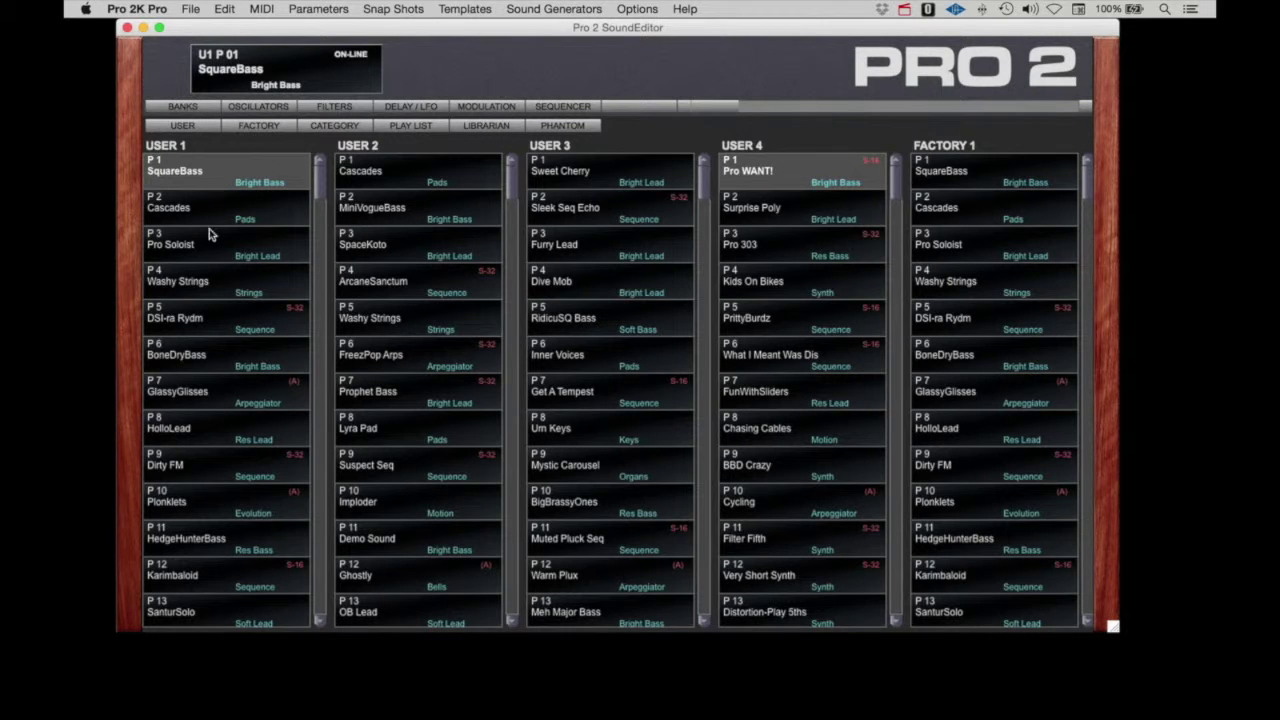
# Audition Cascades, SpaceKoto, ArcaneSanctum and Dive Mob, then reload U1 P01 SquareBass
pyautogui.click(368, 185)
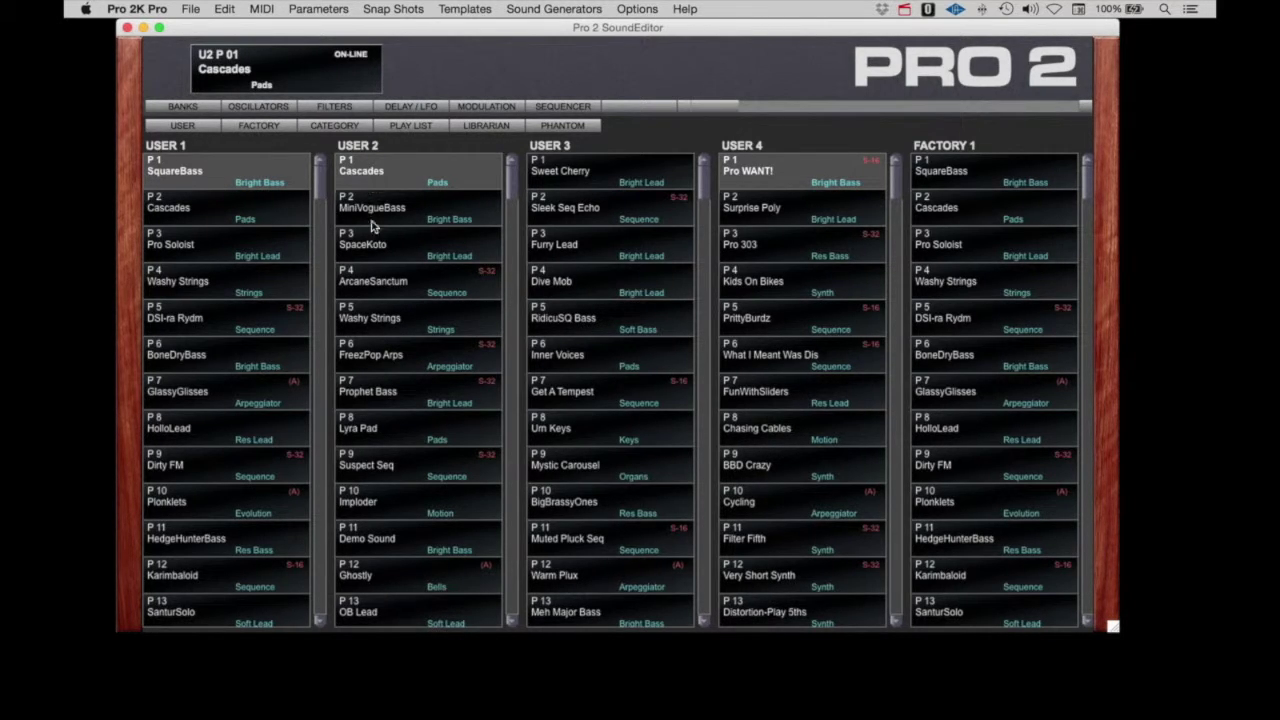
pyautogui.click(379, 251)
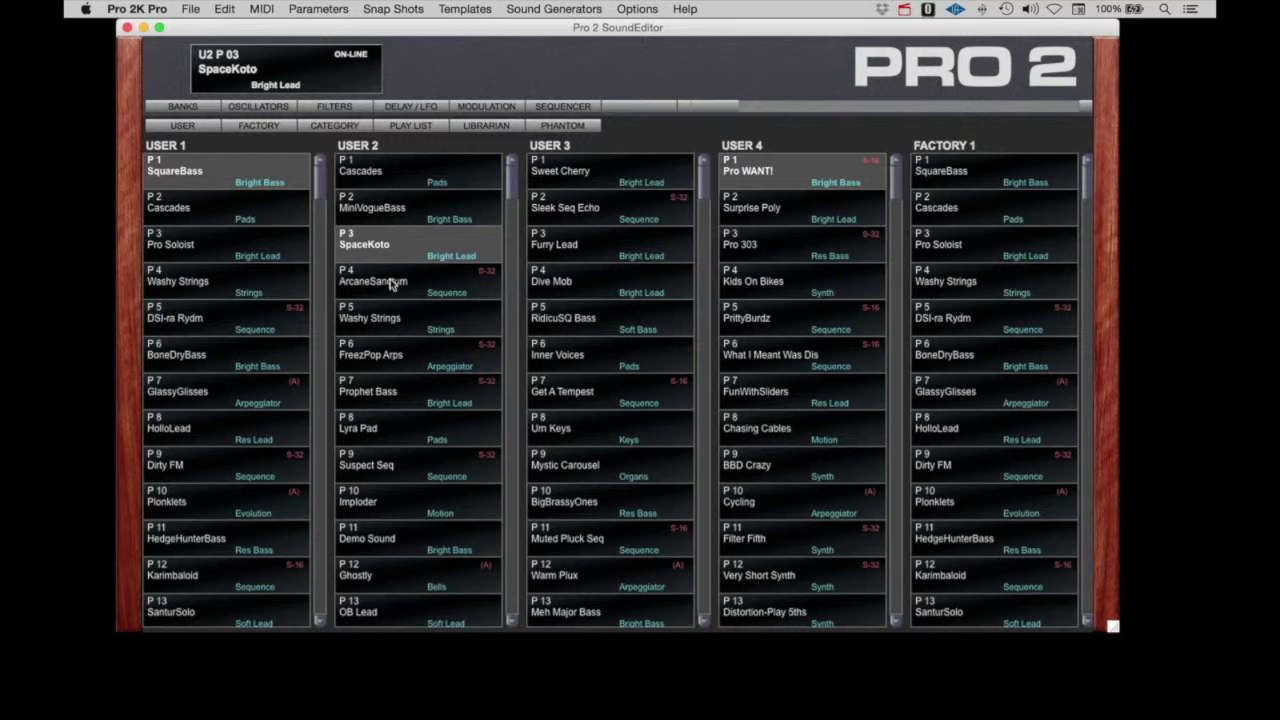
pyautogui.click(392, 284)
pyautogui.click(590, 294)
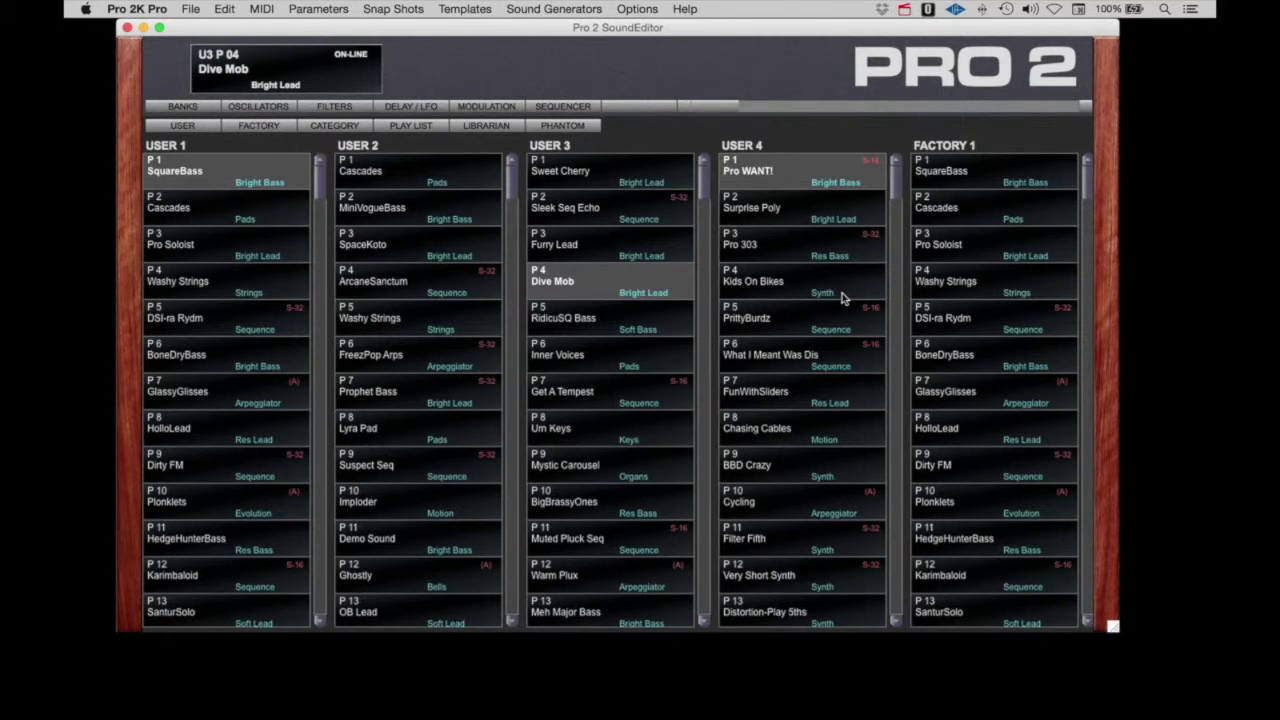
pyautogui.click(236, 212)
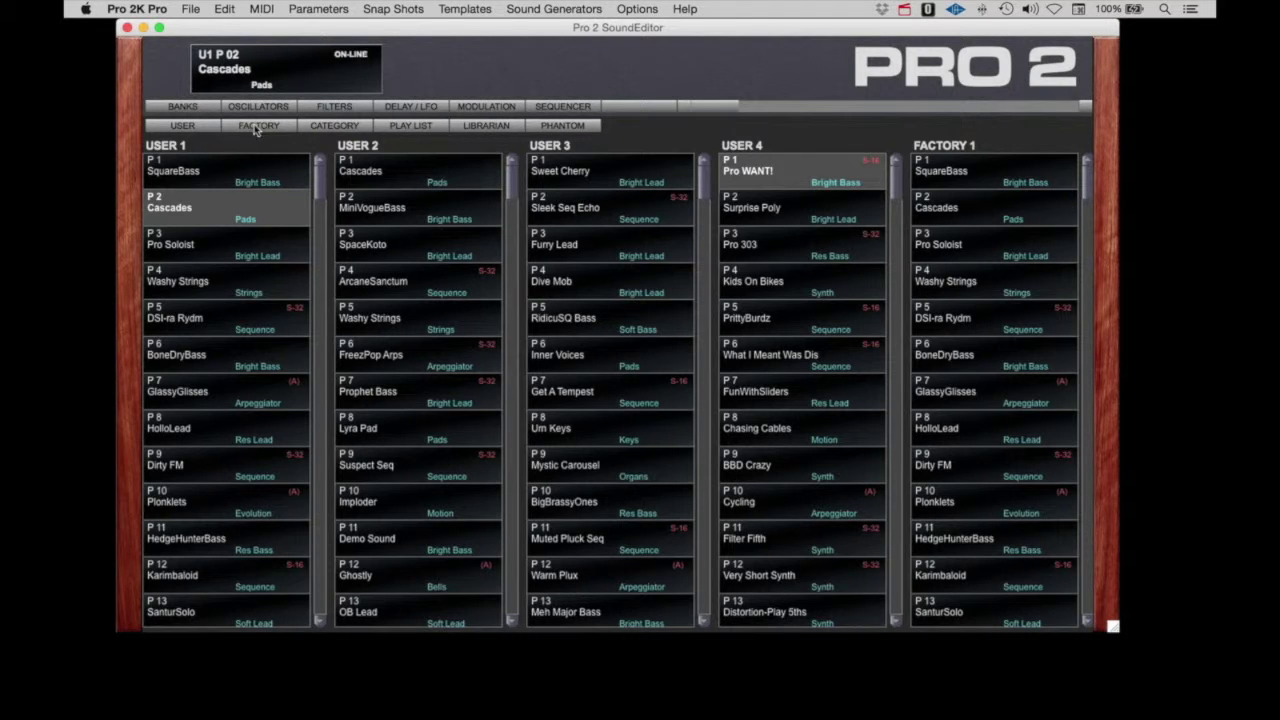
pyautogui.click(213, 170)
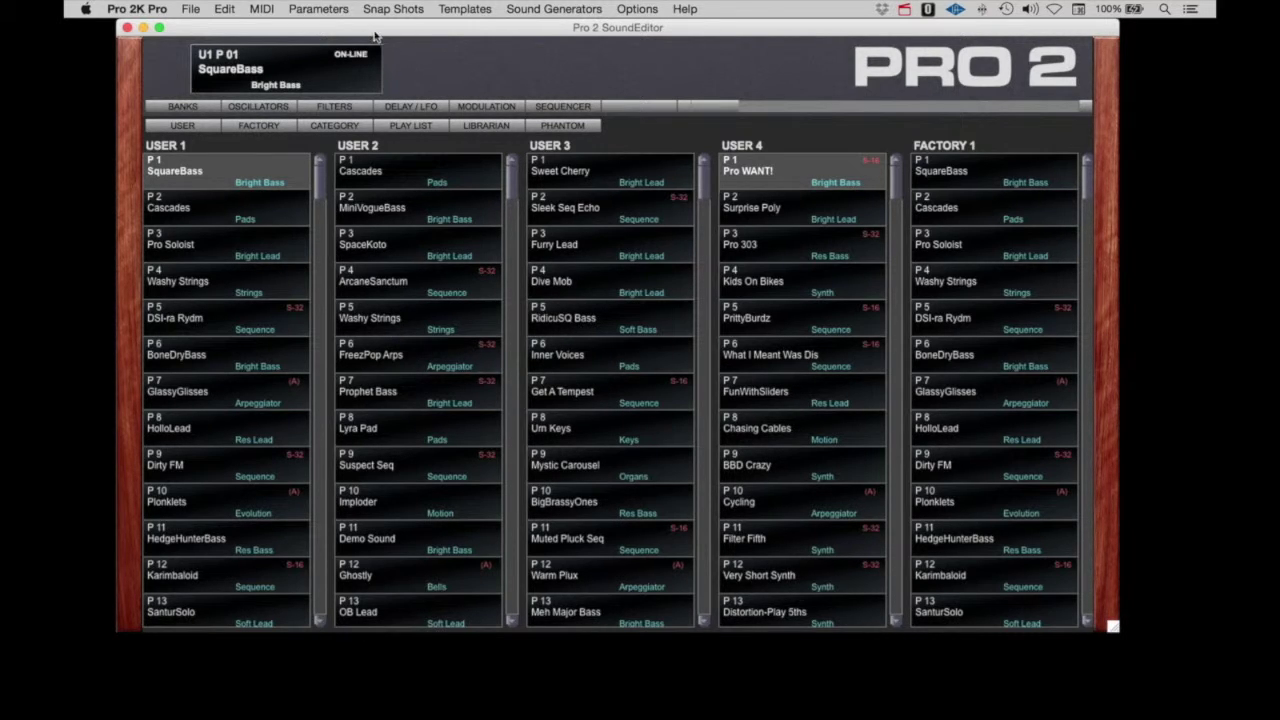
pyautogui.click(262, 9)
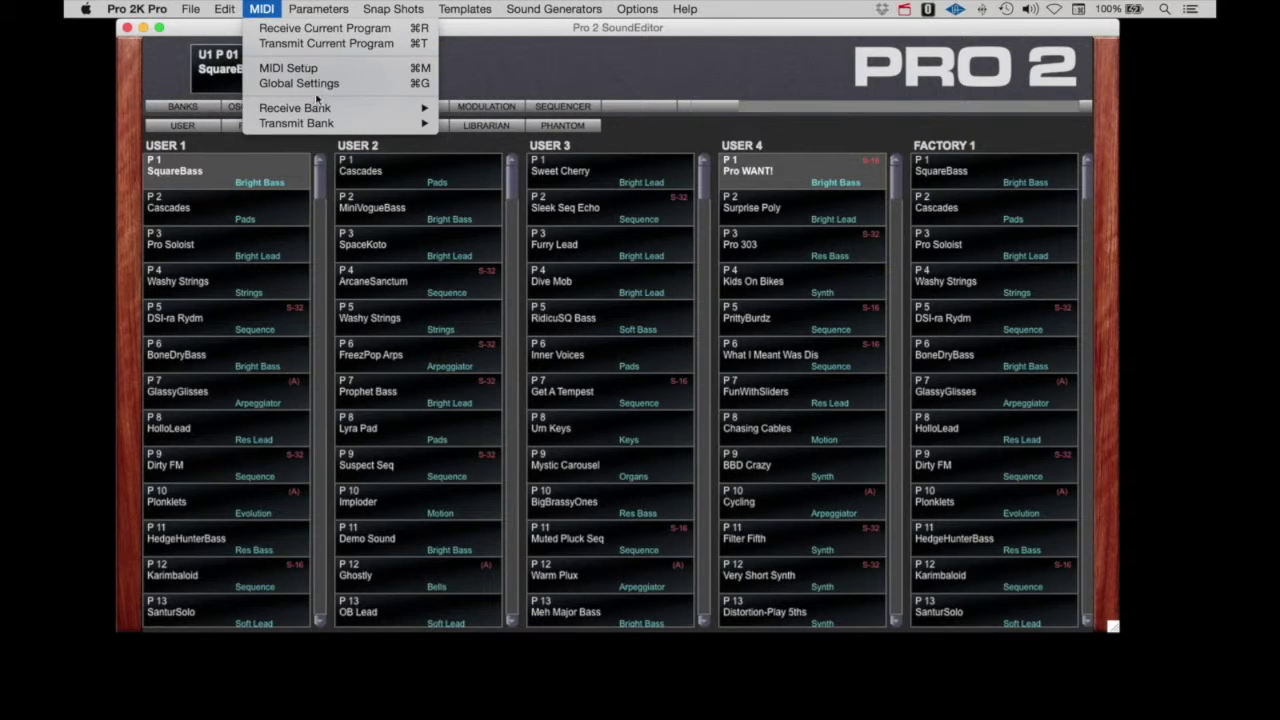
# Receive Program Bank U1 from the Pro 2 synth and close the finished transfer
pyautogui.moveTo(318, 110)
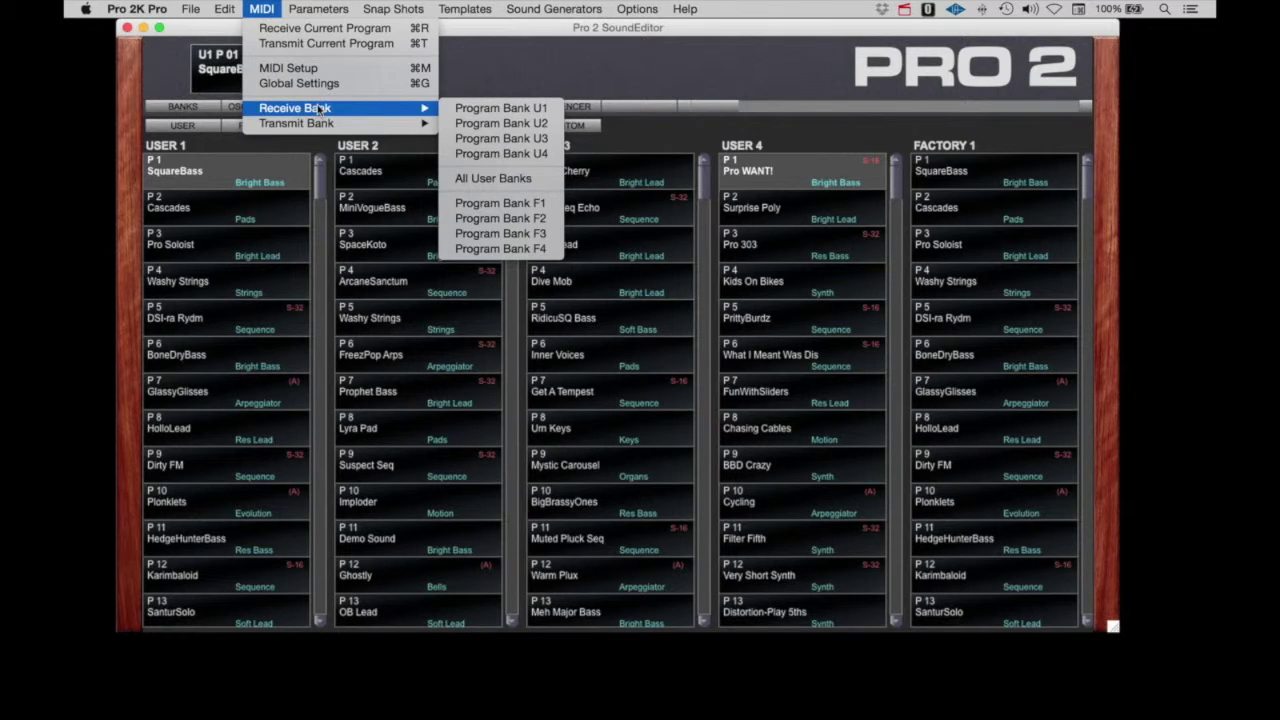
pyautogui.click(468, 108)
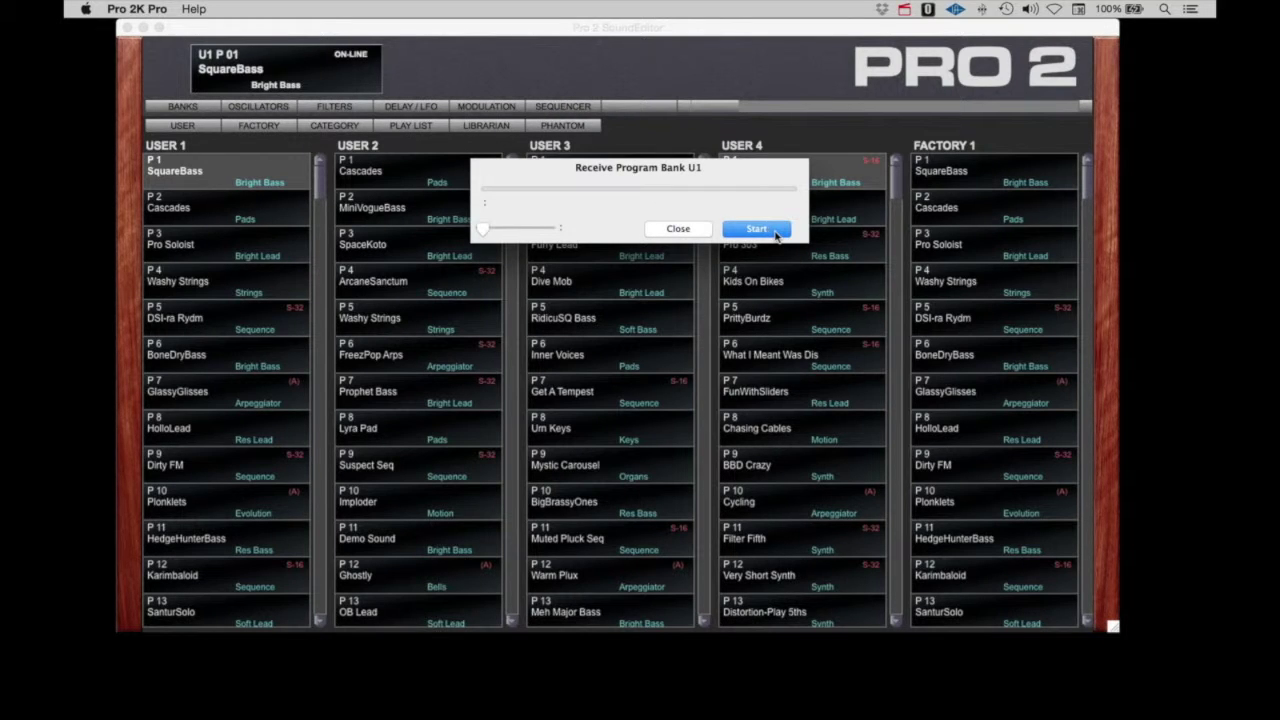
pyautogui.click(776, 236)
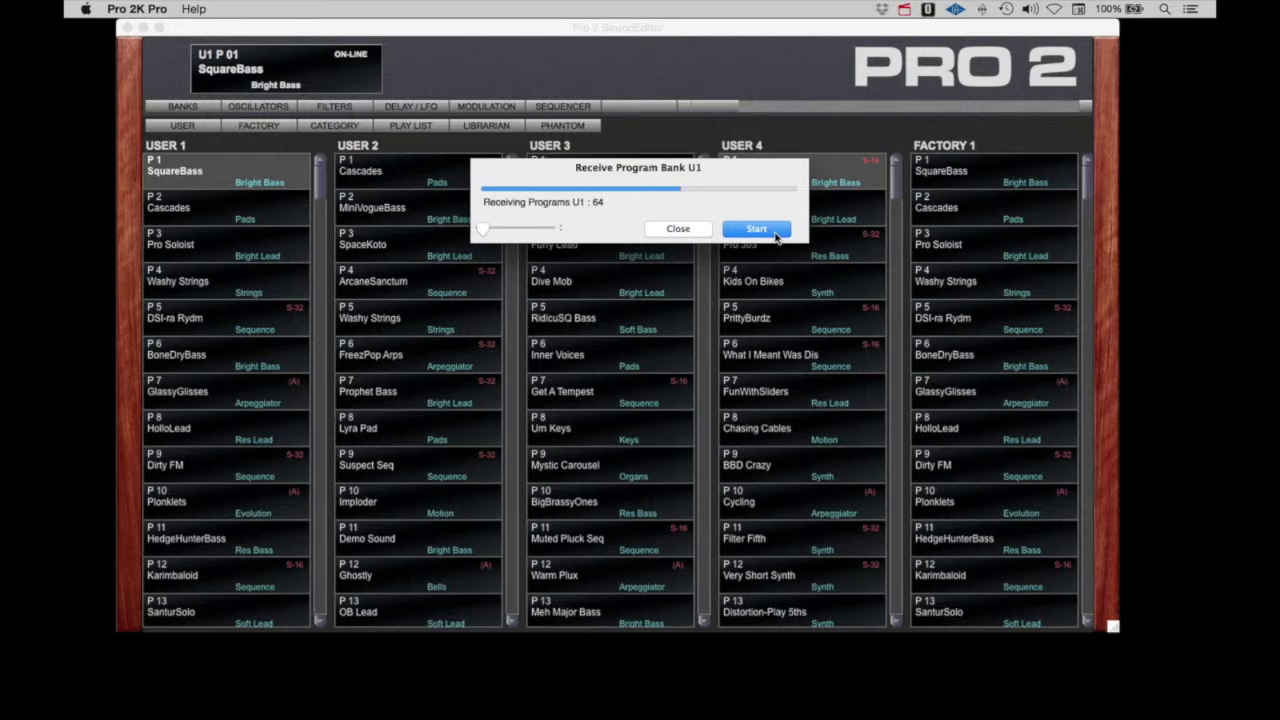
pyautogui.click(670, 229)
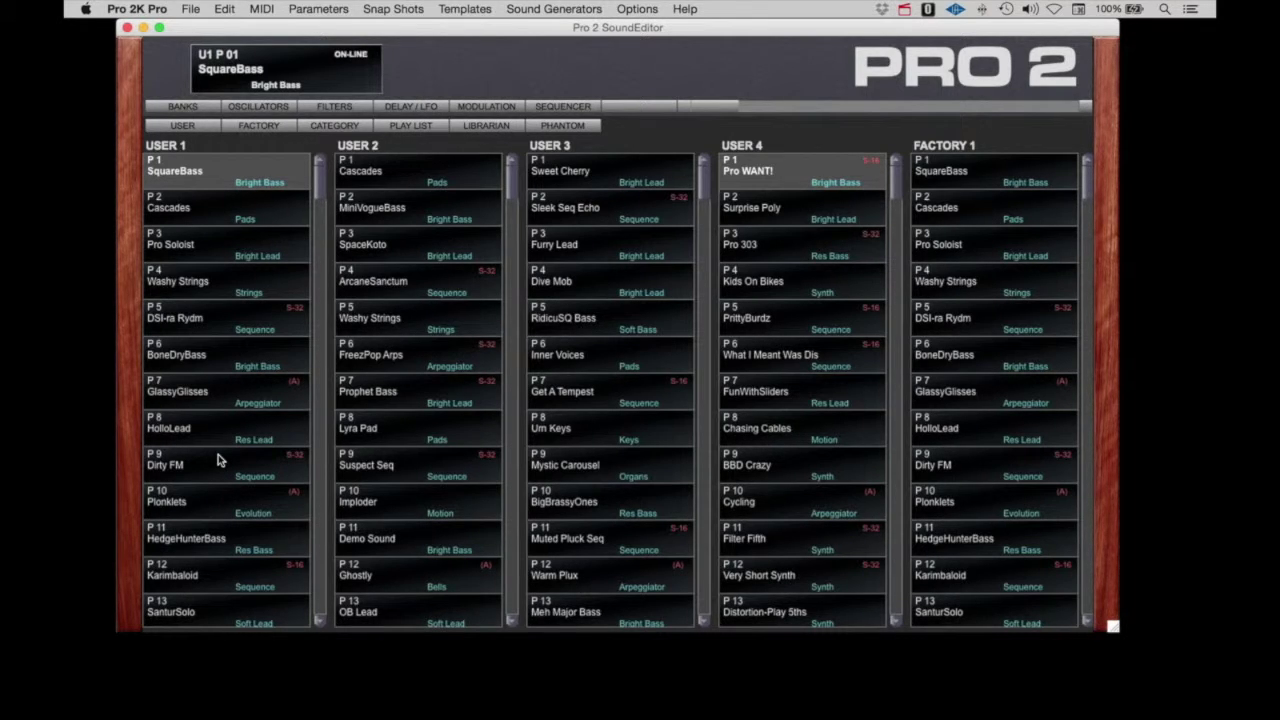
# Set Osc 1 fine tune 33, Osc 1 level 57, Osc 1 shape mod 26, Osc 2 shape mod -32
pyautogui.click(261, 108)
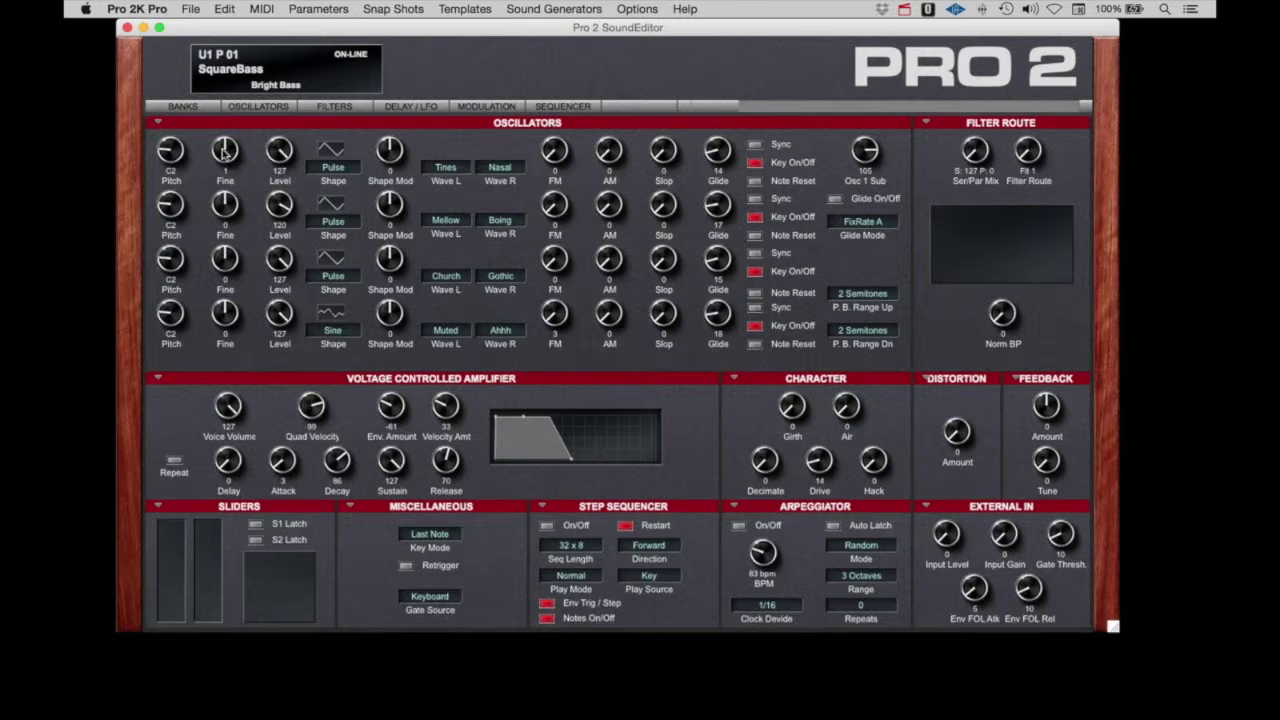
pyautogui.moveTo(222, 150); pyautogui.dragTo(223, 193)
pyautogui.moveTo(288, 158); pyautogui.dragTo(280, 236)
pyautogui.moveTo(390, 152); pyautogui.dragTo(390, 140)
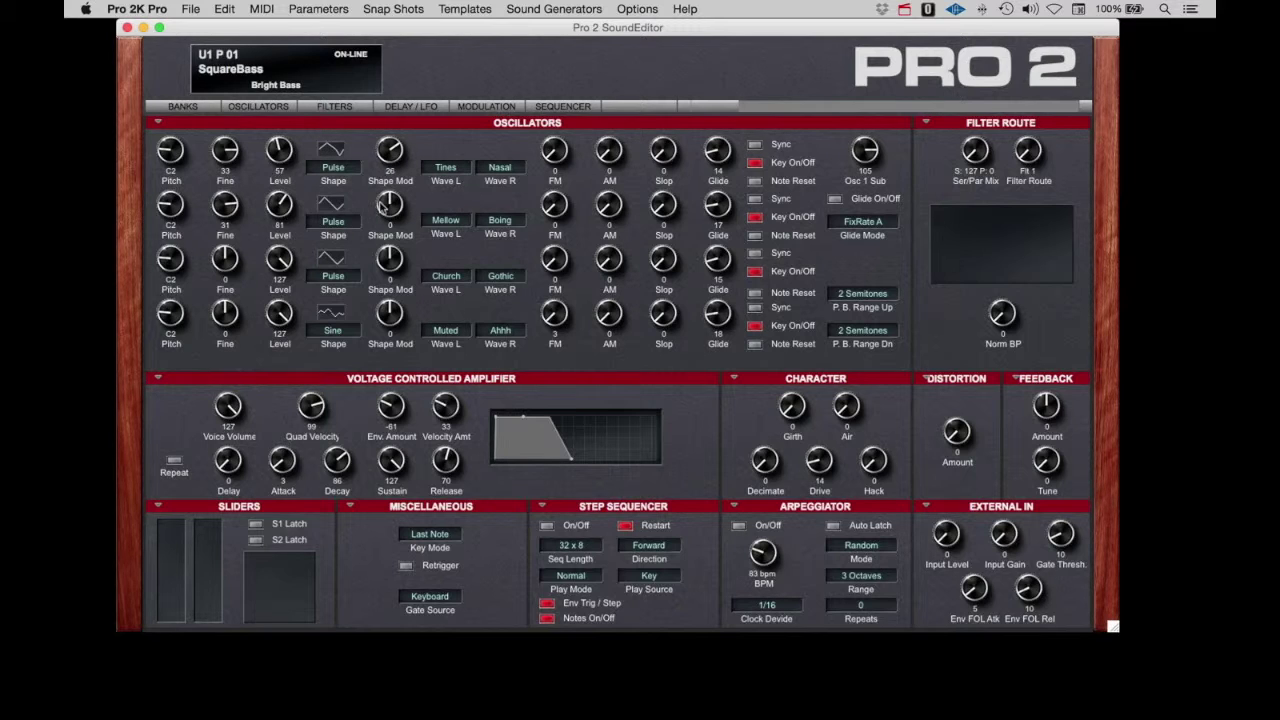
pyautogui.moveTo(382, 207); pyautogui.dragTo(384, 249)
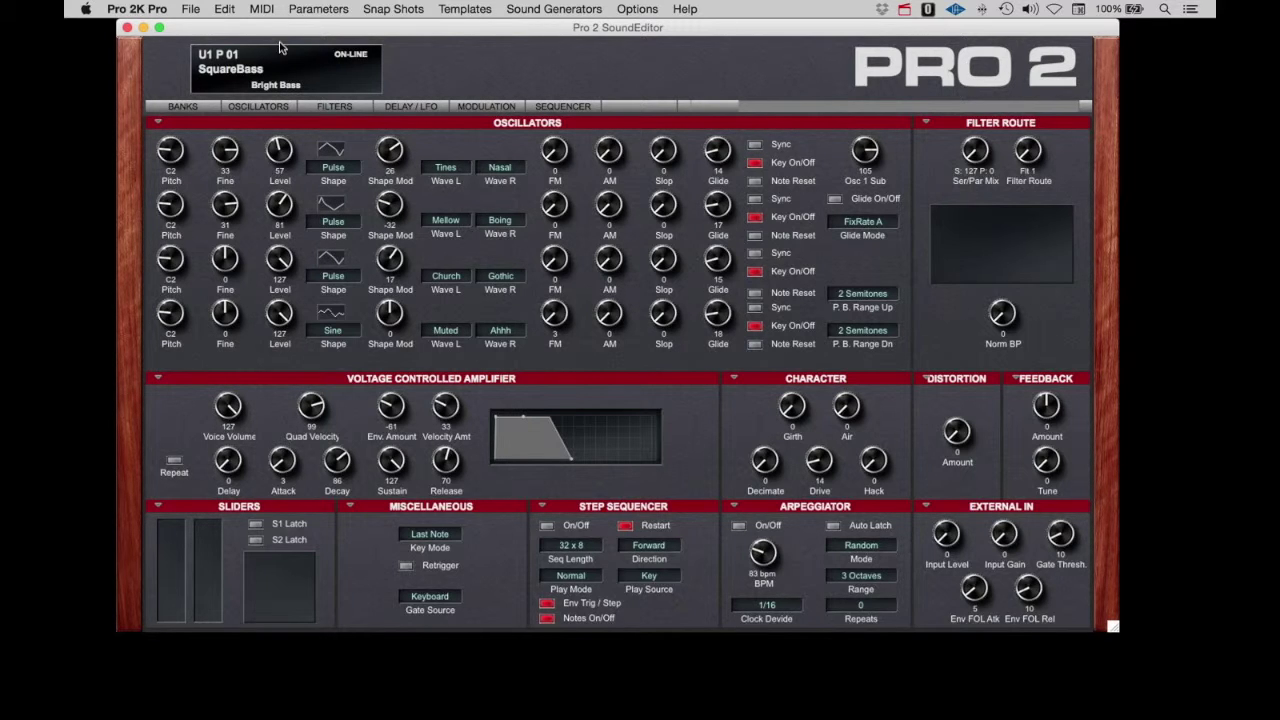
# Write the edited SquareBass program to the synth and go back to the banks
pyautogui.click(225, 9)
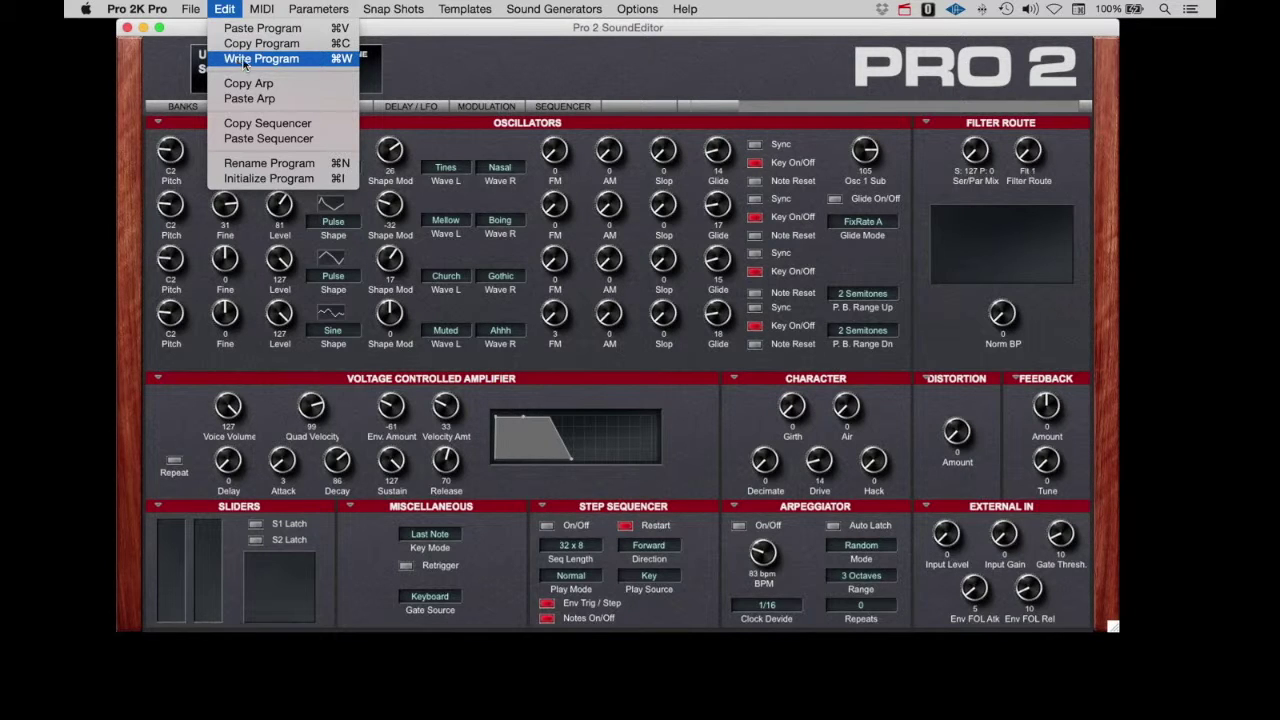
pyautogui.click(237, 60)
pyautogui.click(181, 112)
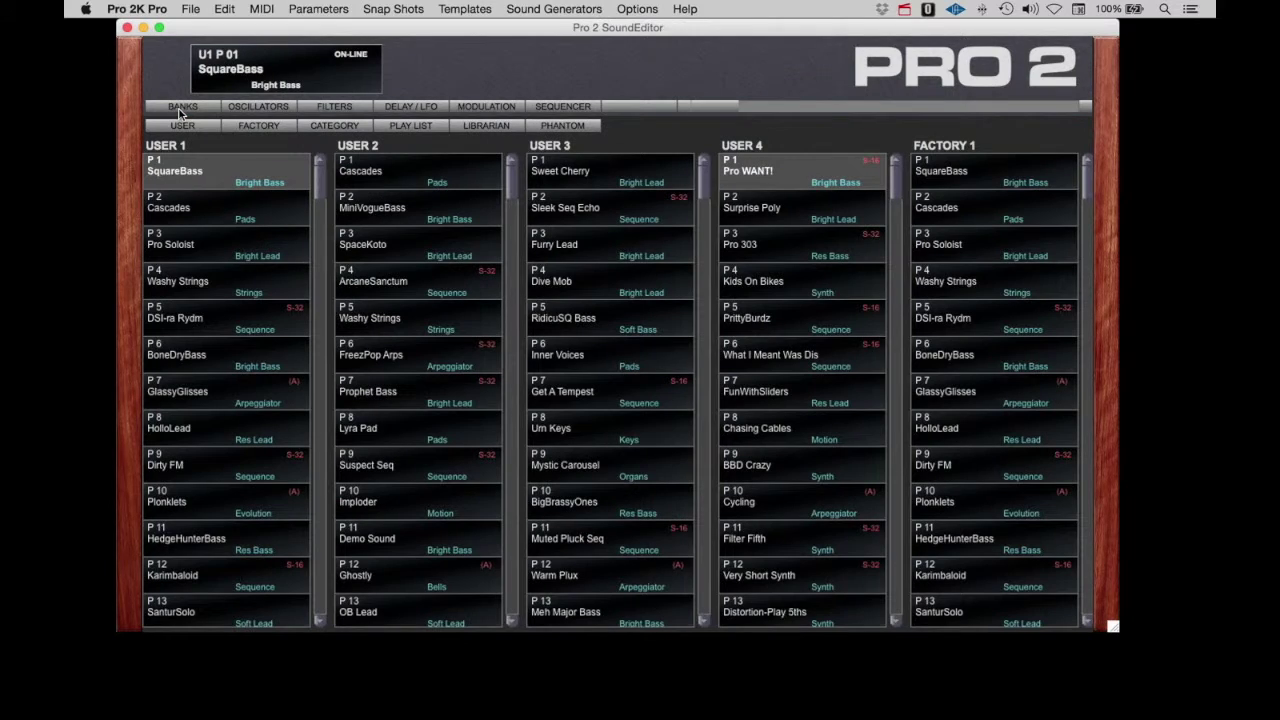
# Rename U1 P01 to 'SquareBass 2', keeping the Bright Bass category
pyautogui.rightClick(219, 171)
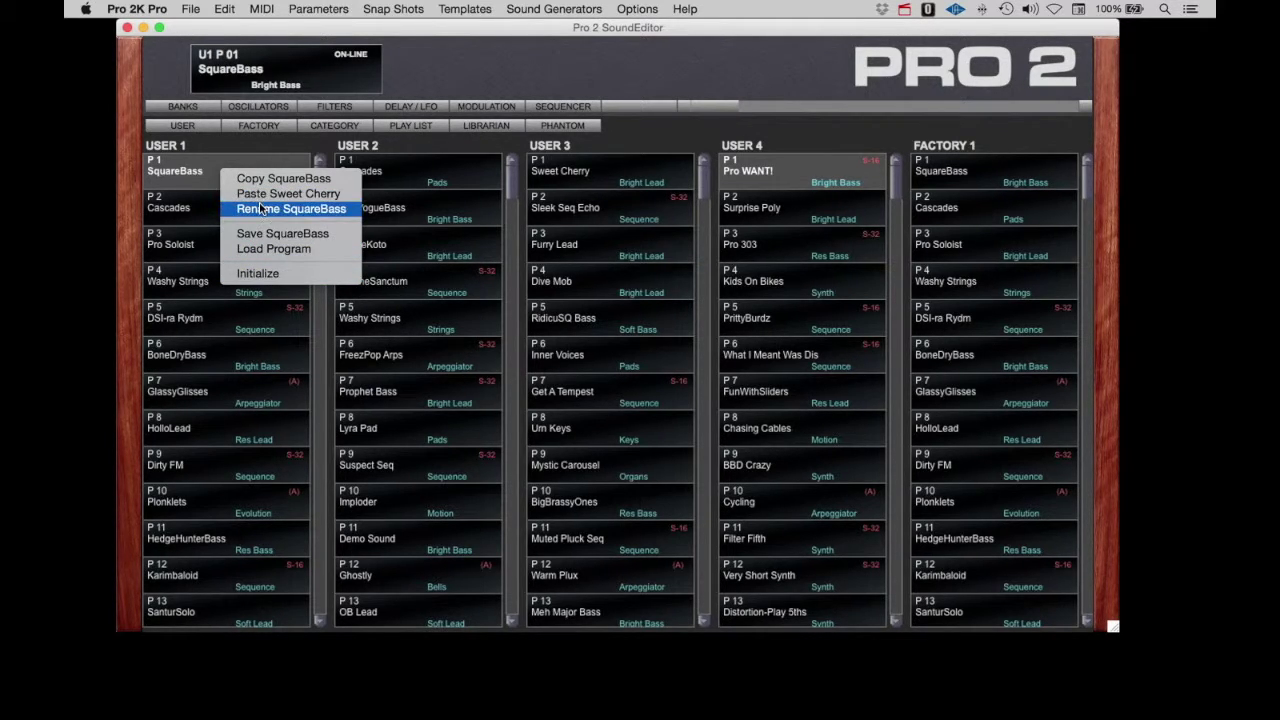
pyautogui.click(259, 208)
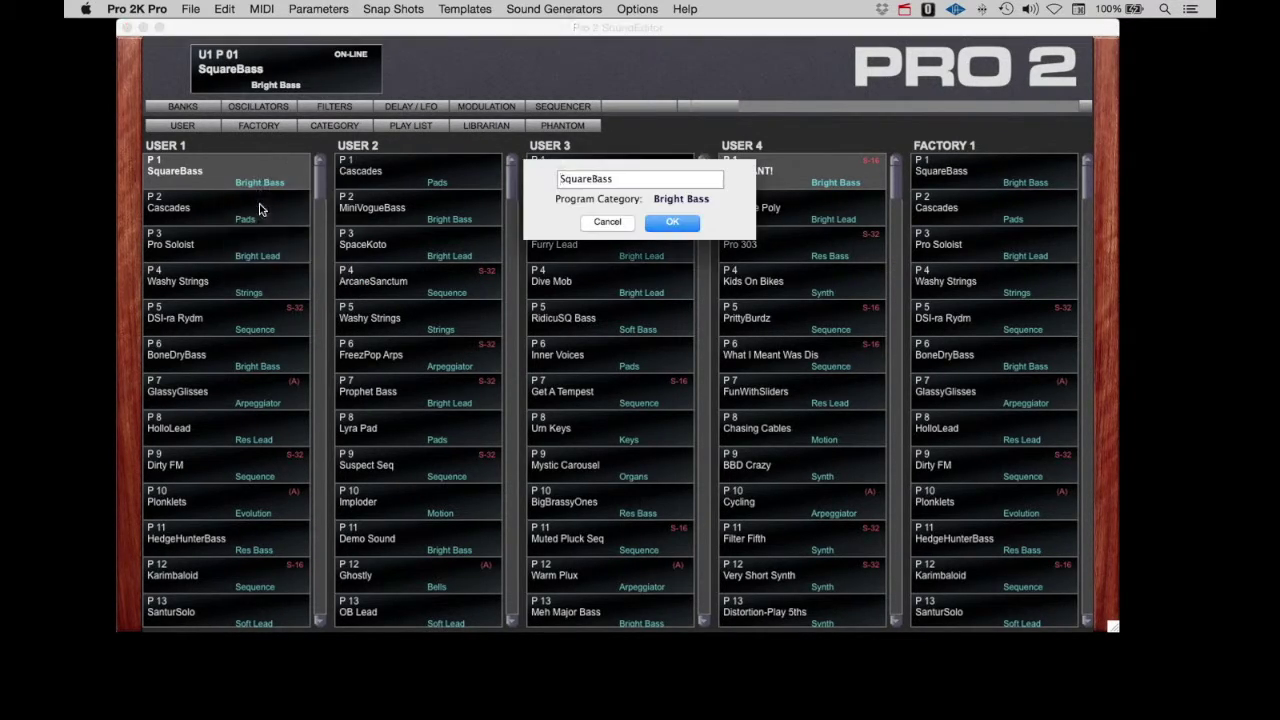
pyautogui.click(625, 179)
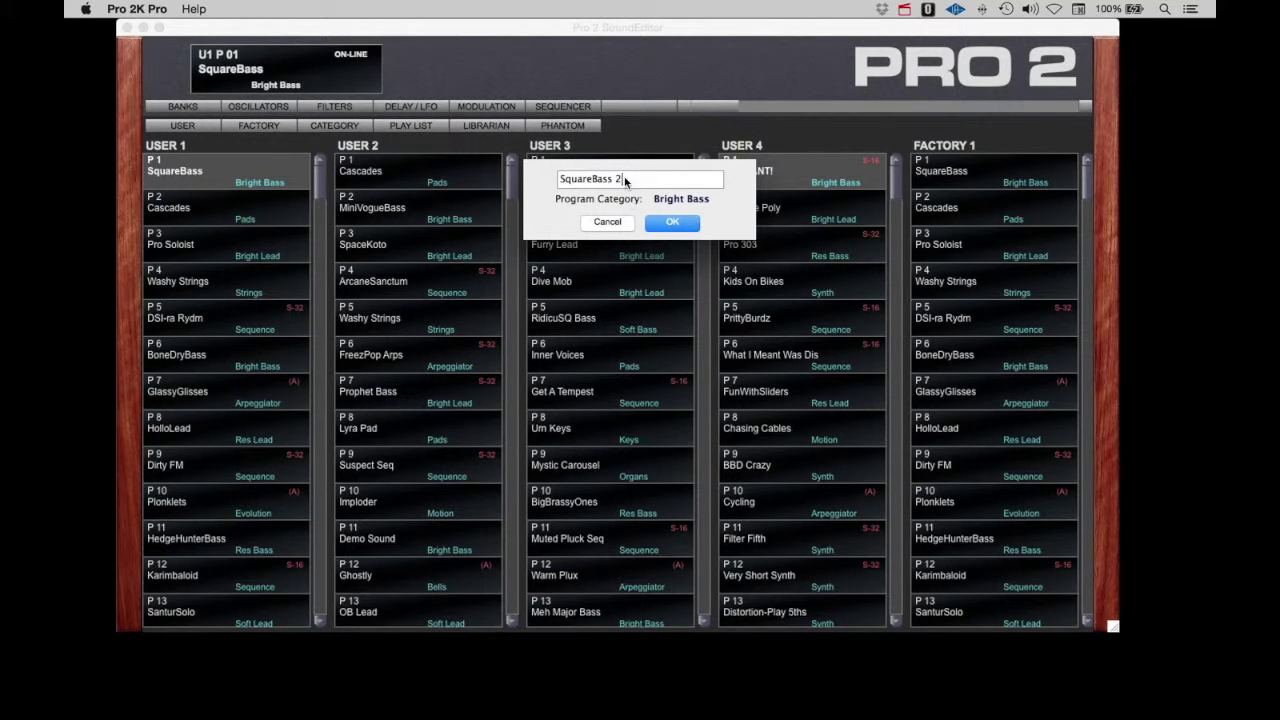
pyautogui.write('2')
pyautogui.click(680, 199)
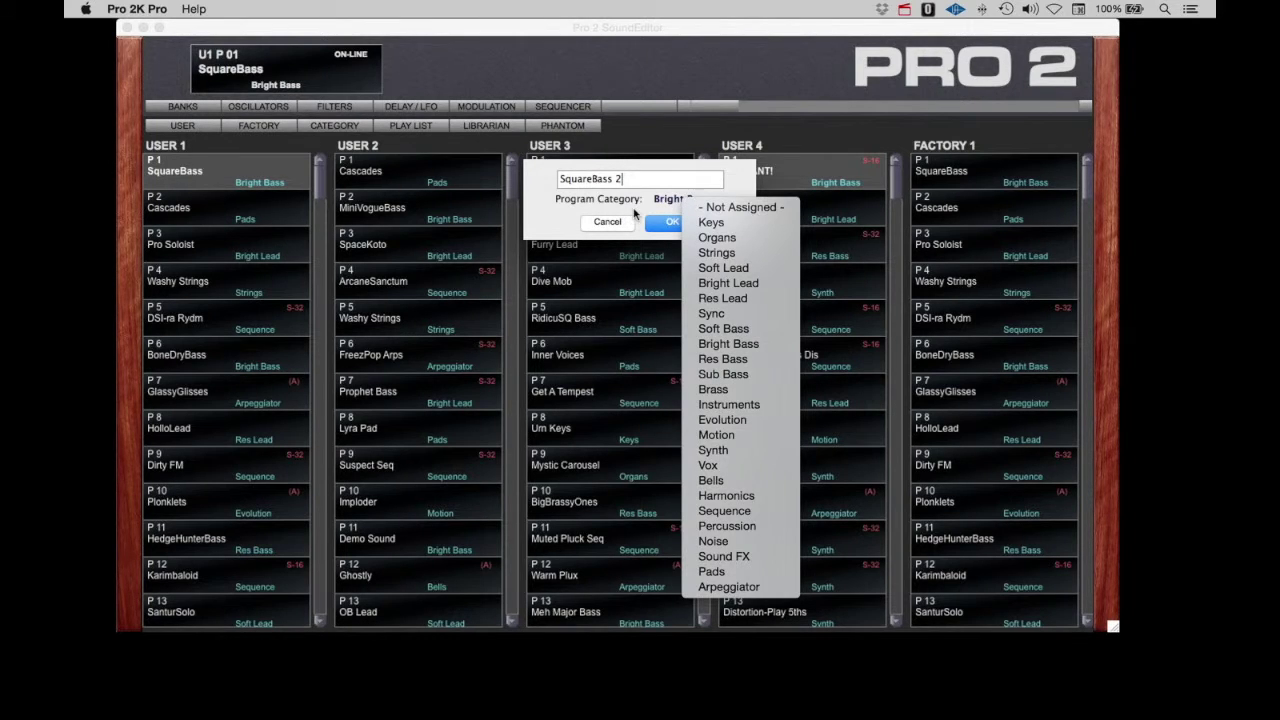
pyautogui.click(640, 213)
pyautogui.click(673, 223)
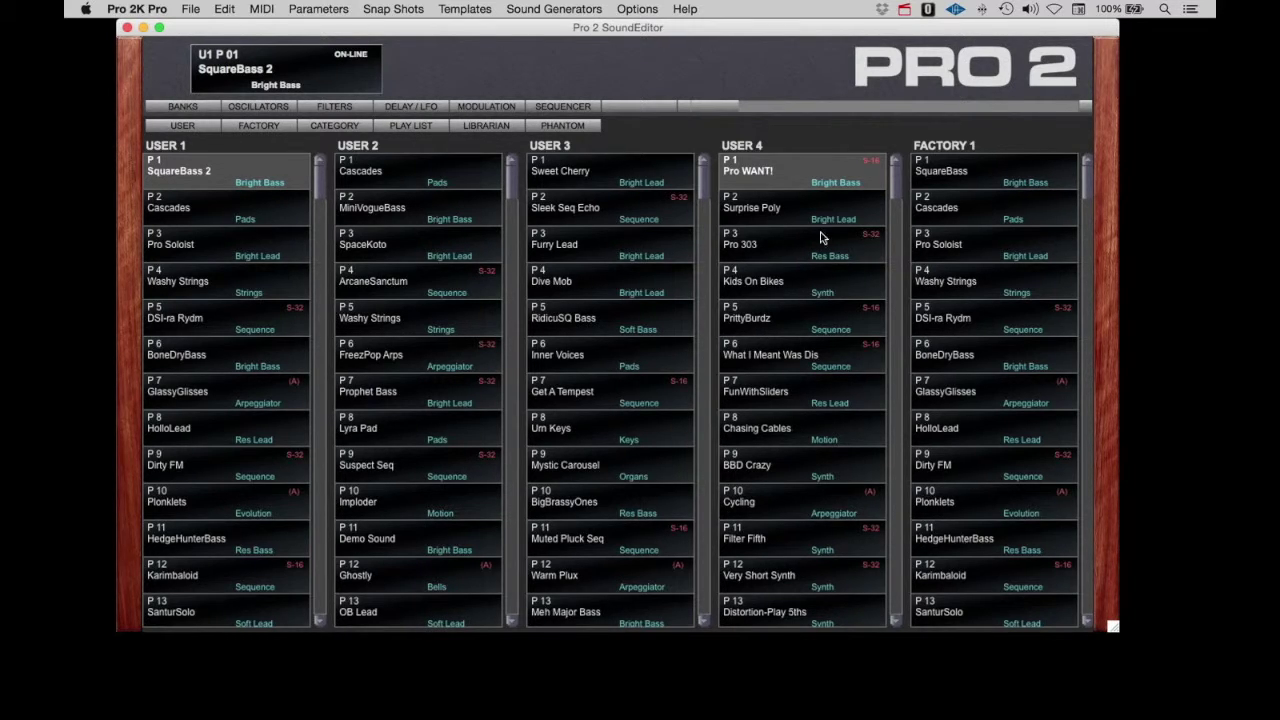
pyautogui.click(979, 171)
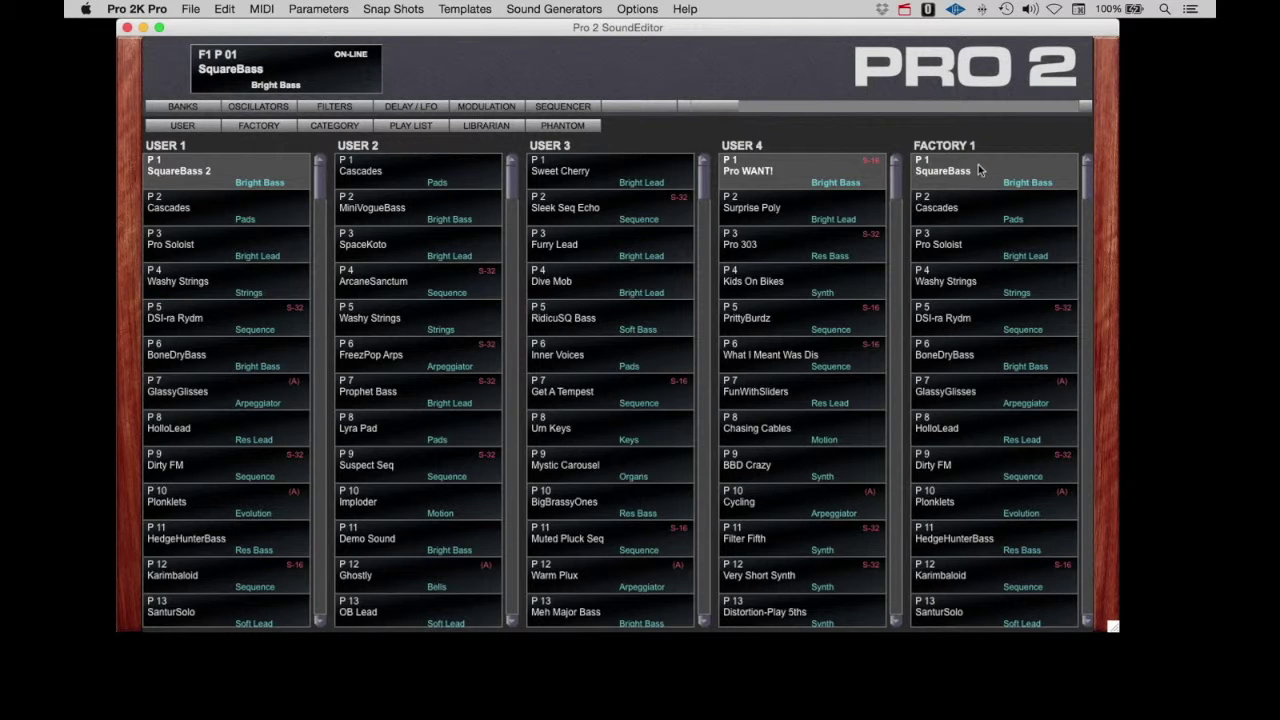
# Copy Factory 1 SquareBass and paste it over SquareBass 2 in U1 P01
pyautogui.rightClick(979, 171)
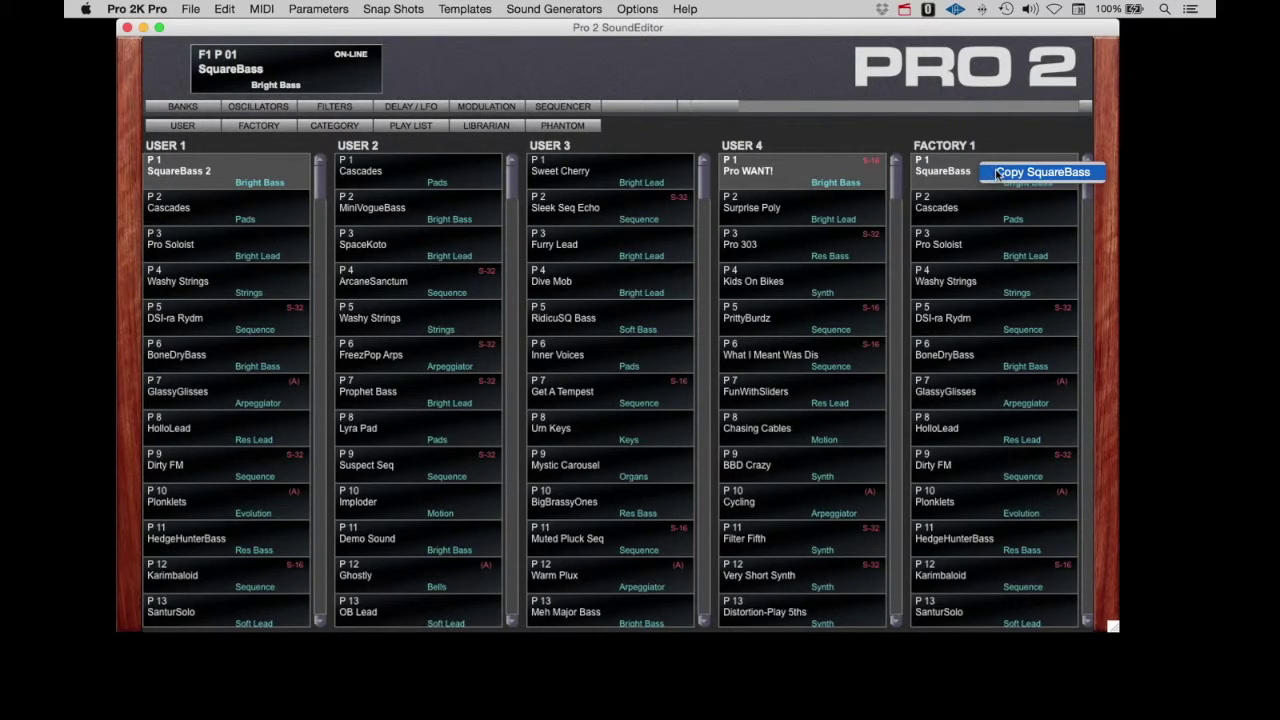
pyautogui.click(997, 172)
pyautogui.rightClick(240, 181)
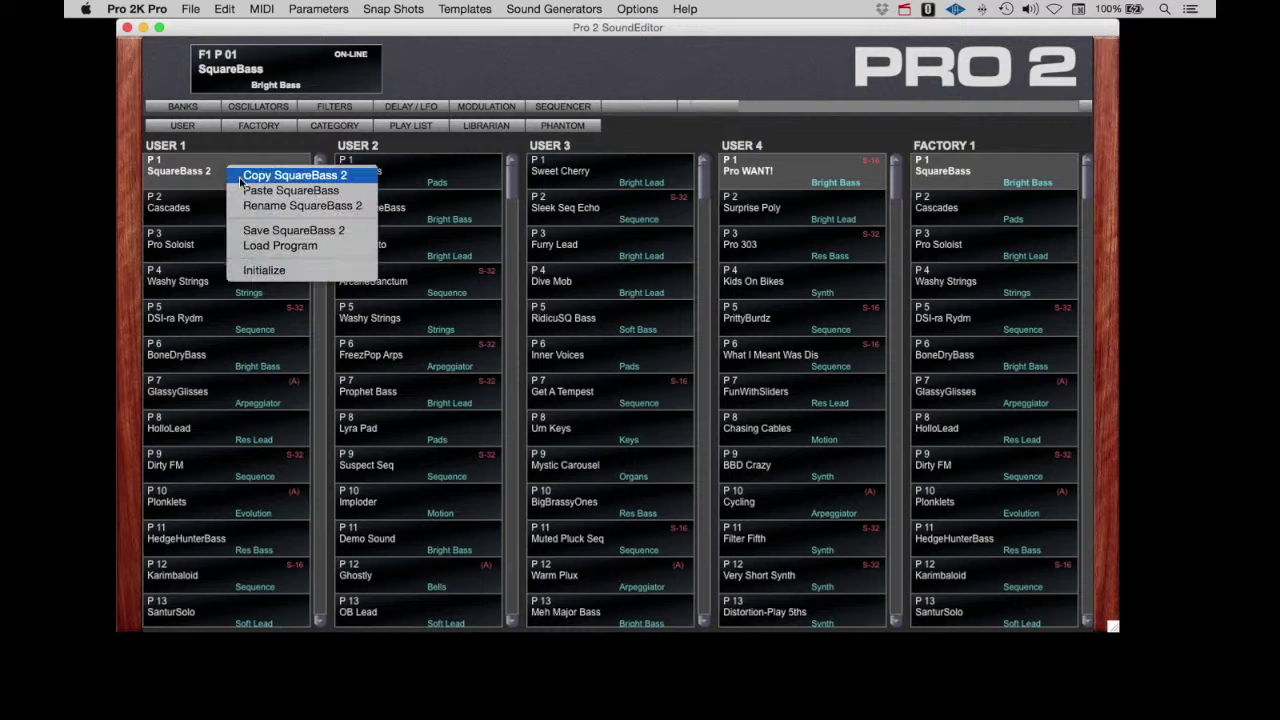
pyautogui.click(243, 191)
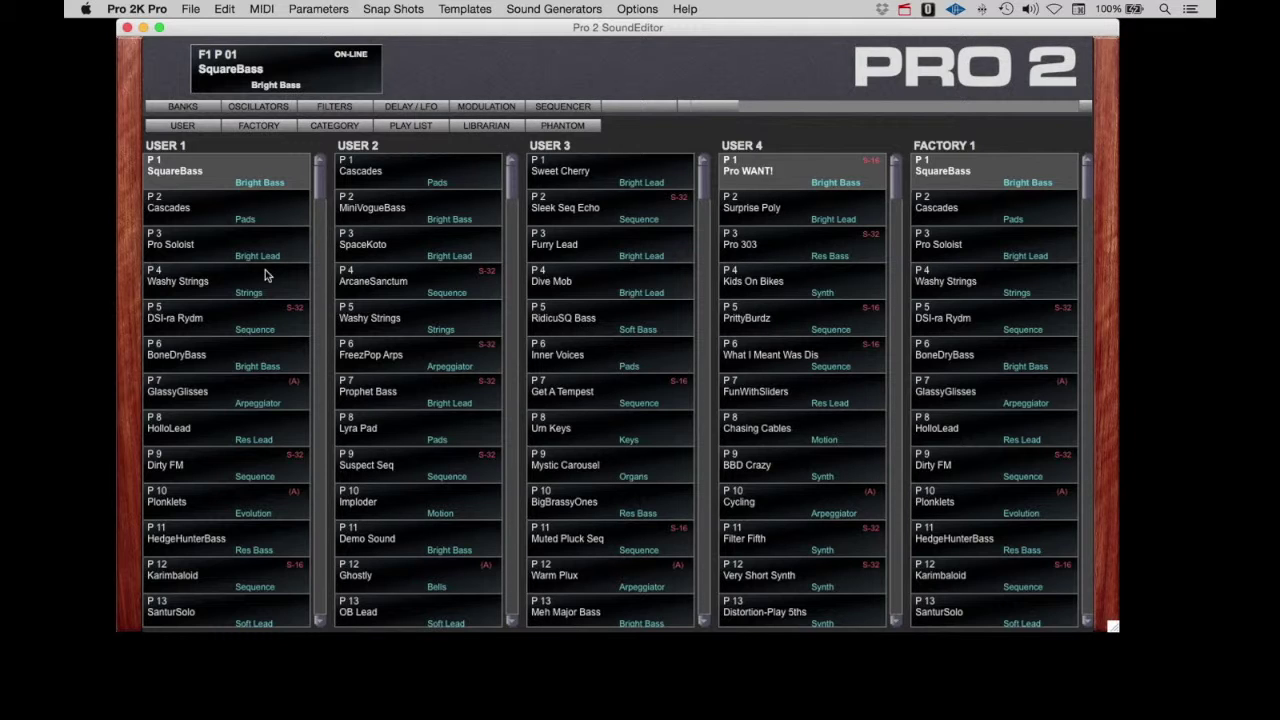
# Load User 1 program 5, DSI-ra Rydm
pyautogui.click(269, 311)
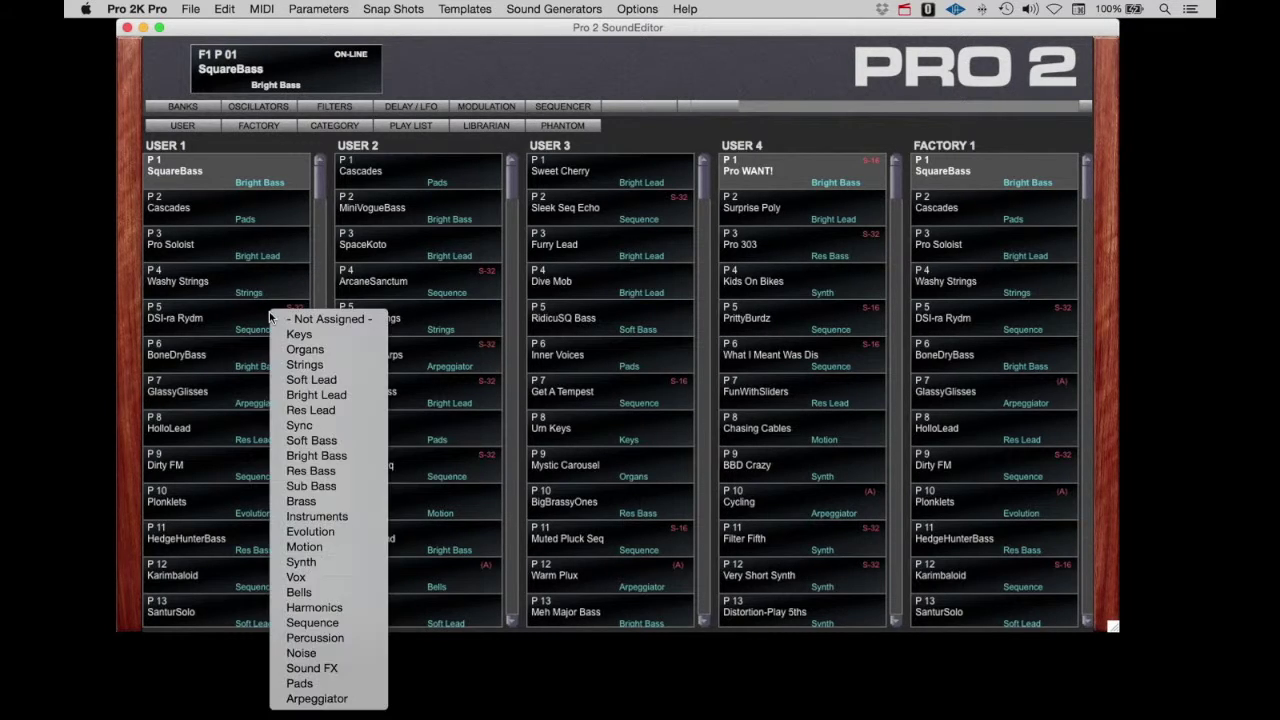
pyautogui.click(213, 313)
pyautogui.click(213, 318)
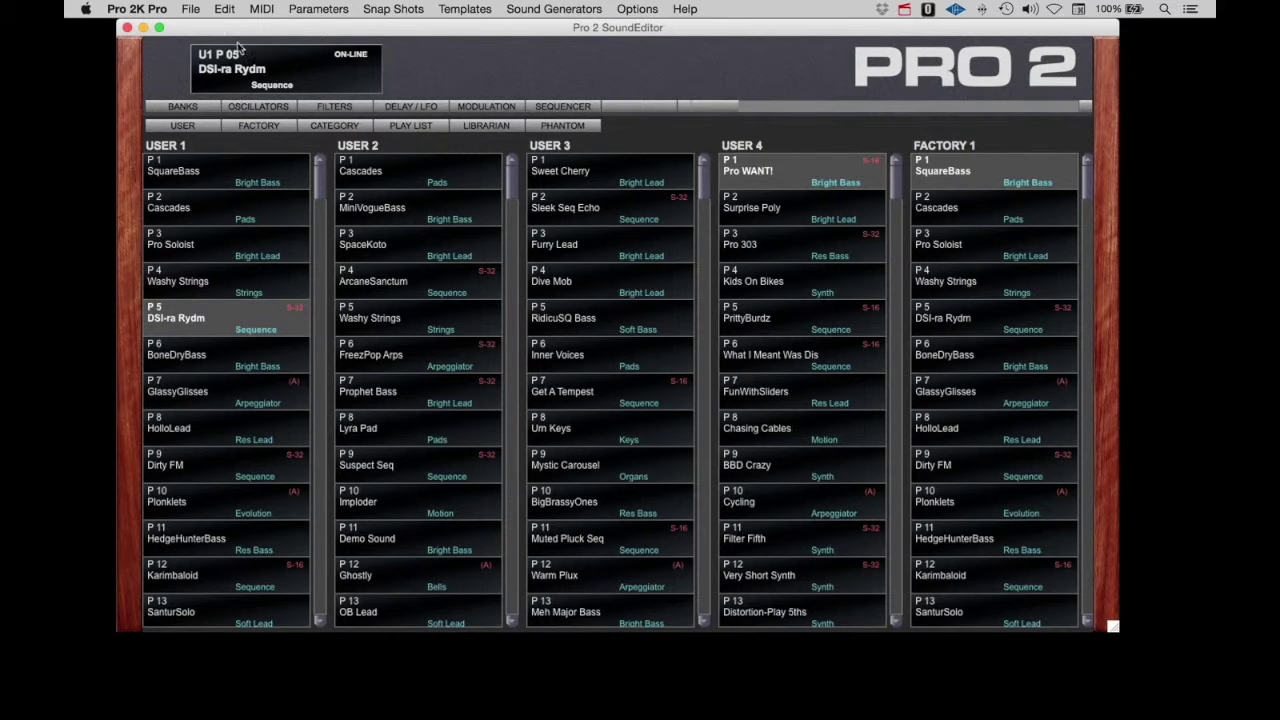
# Close the Edit menu without choosing anything and show Factory banks 1–4
pyautogui.click(226, 9)
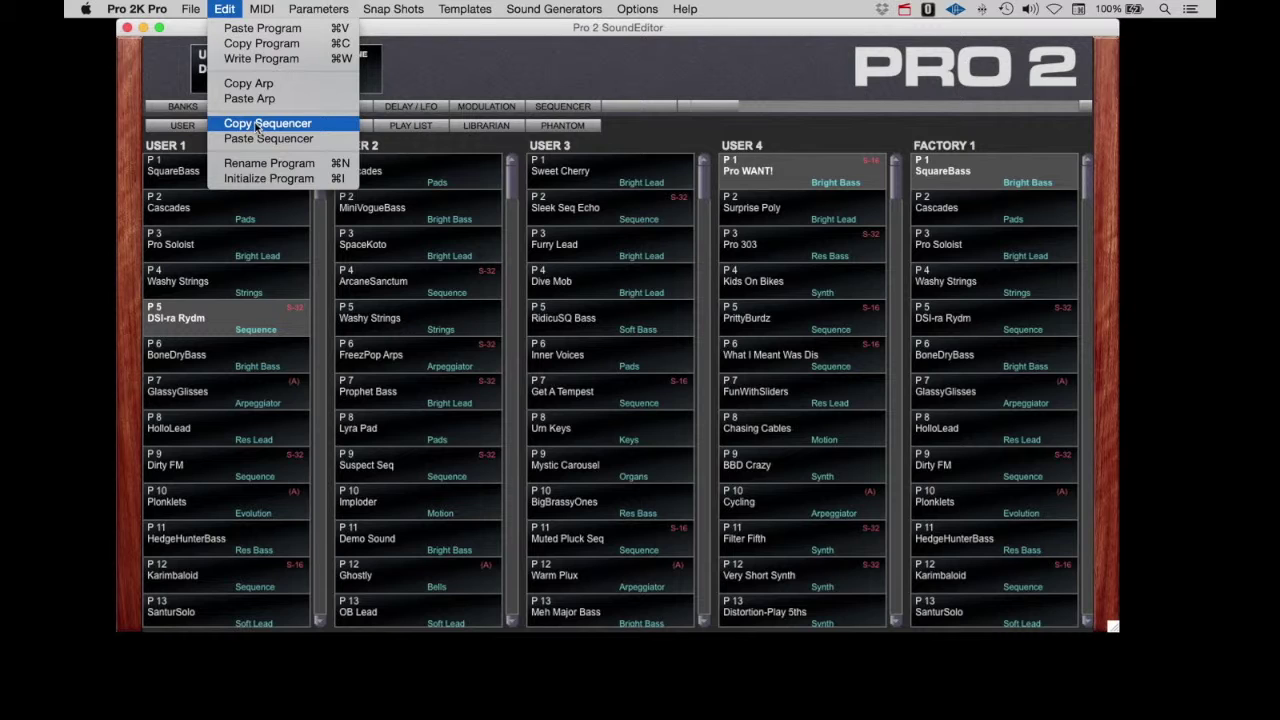
pyautogui.click(440, 77)
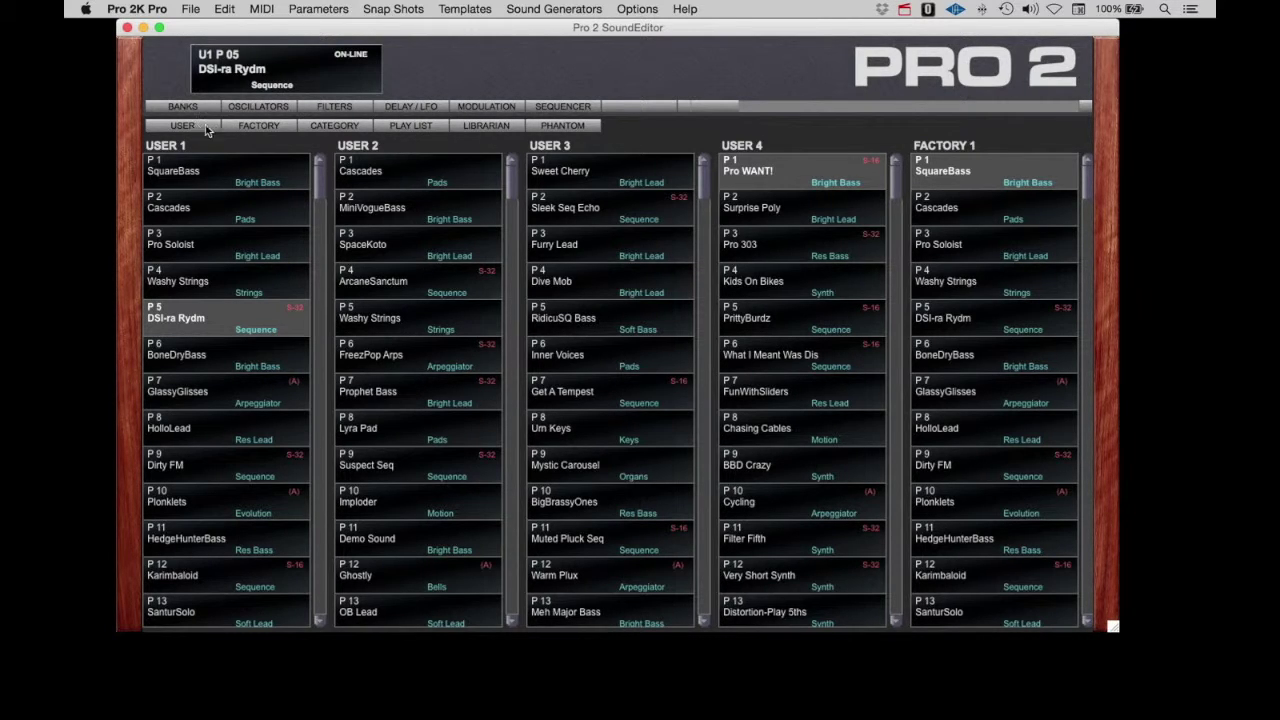
pyautogui.click(256, 125)
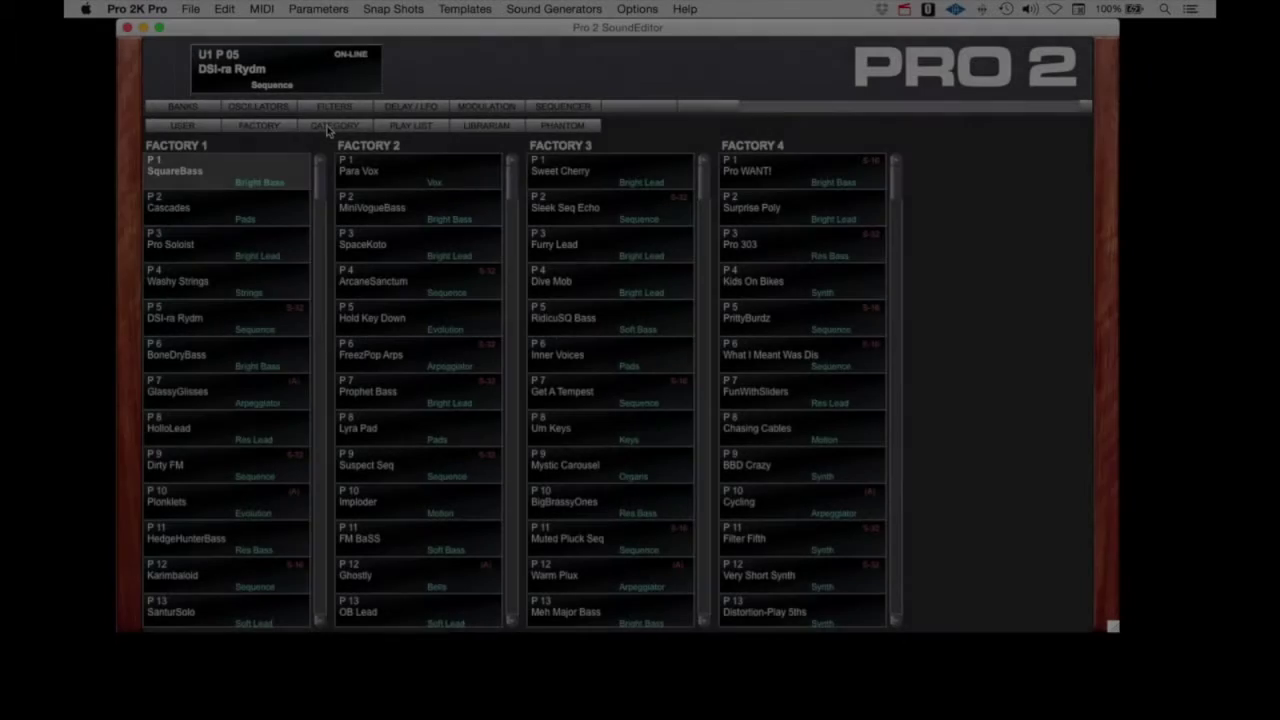
pyautogui.click(328, 127)
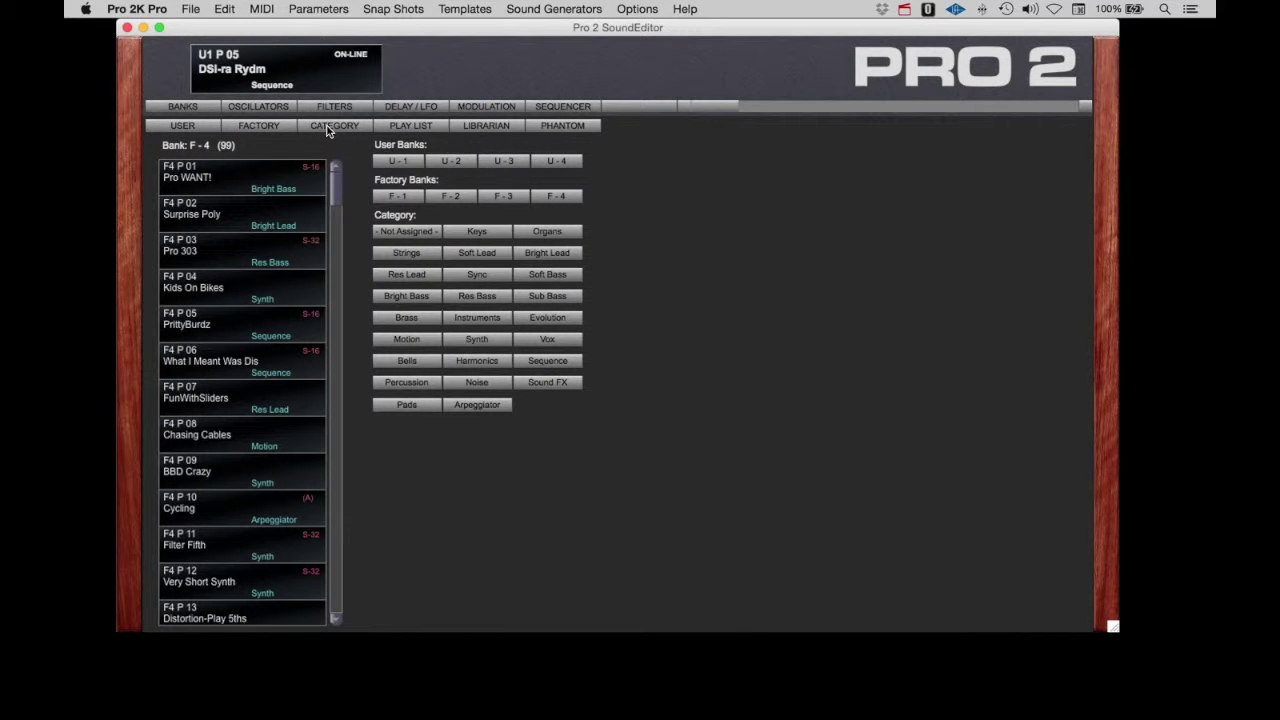
# In the category browser, step through each bank's program list, ending back on U-1
pyautogui.click(400, 161)
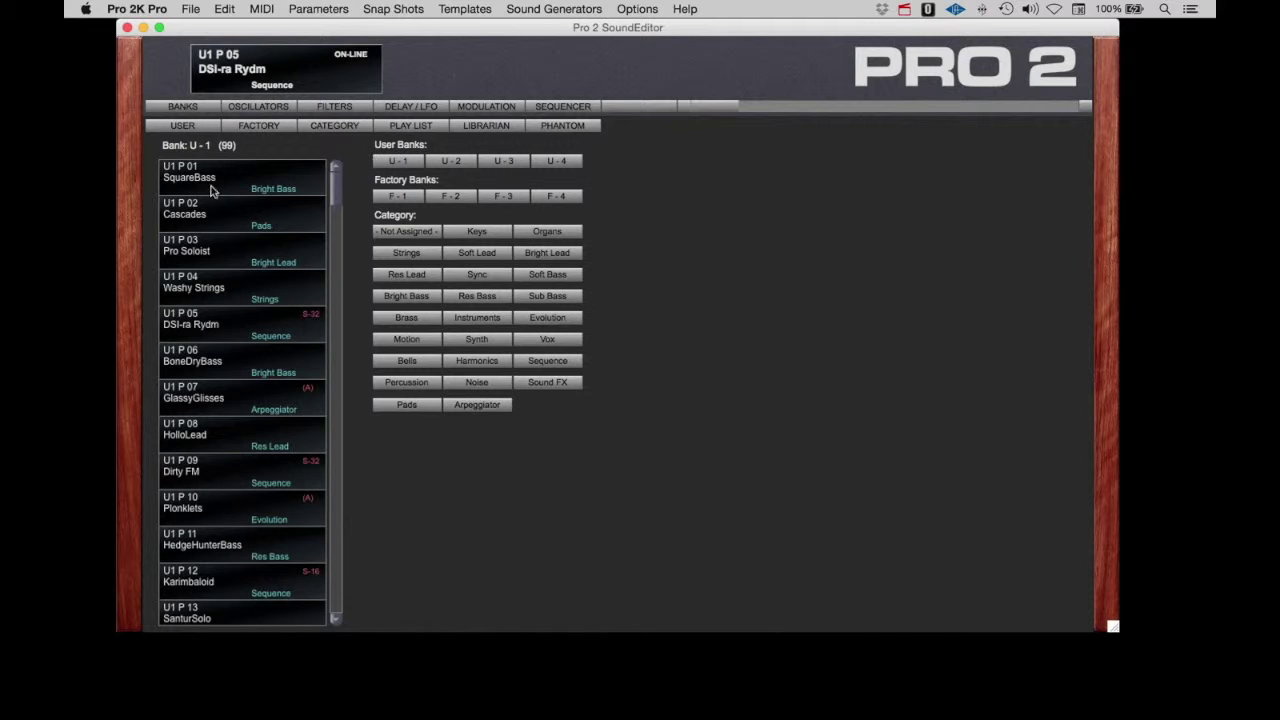
pyautogui.click(449, 162)
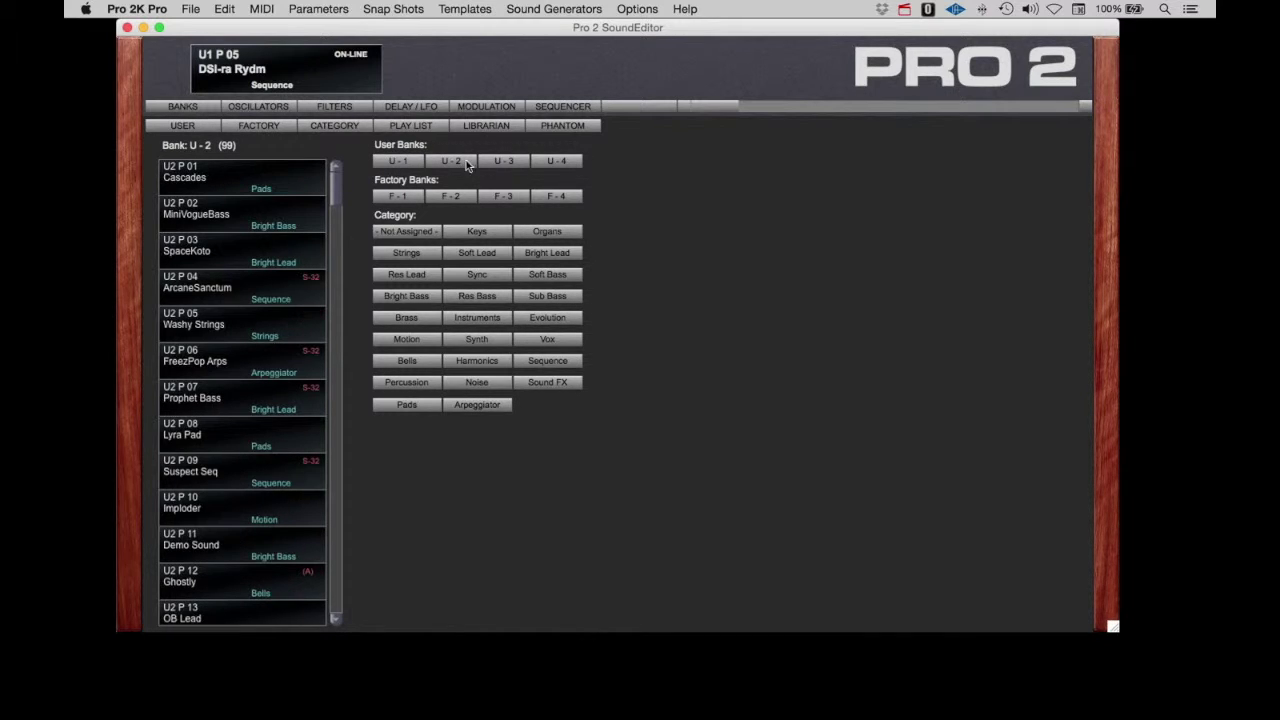
pyautogui.click(505, 163)
pyautogui.click(556, 163)
pyautogui.click(415, 198)
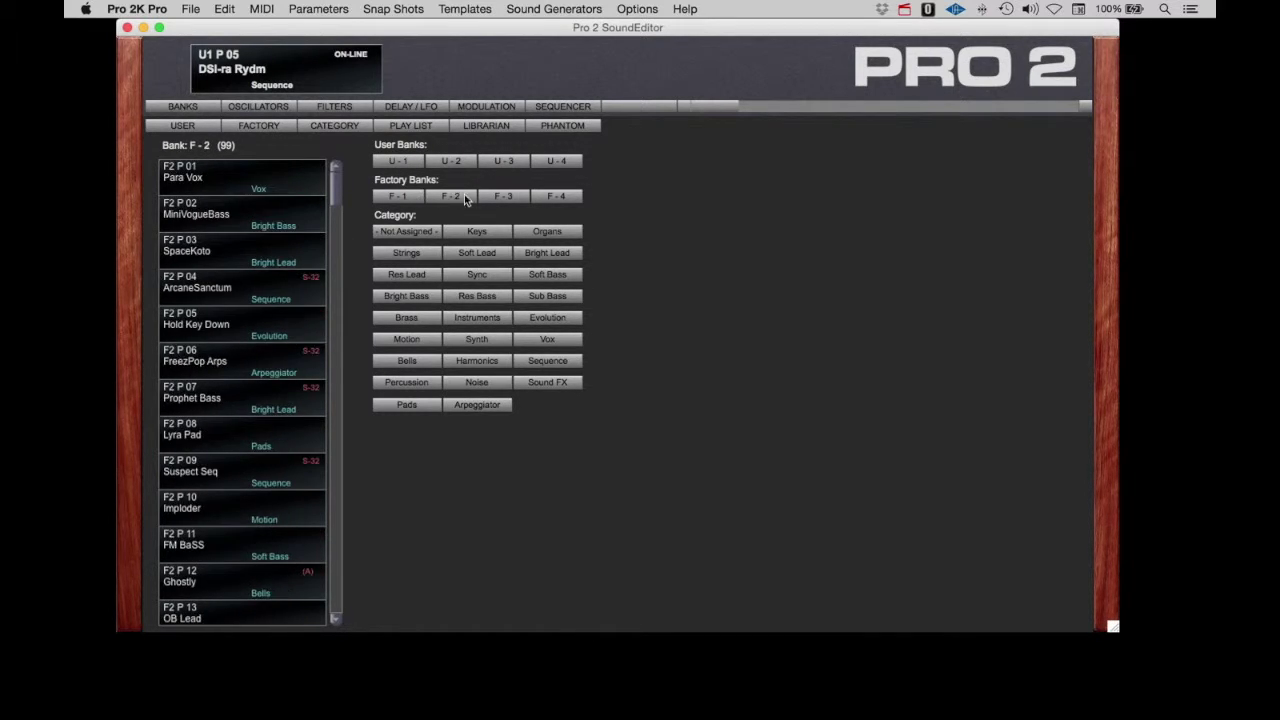
pyautogui.click(450, 197)
pyautogui.click(556, 197)
pyautogui.click(398, 160)
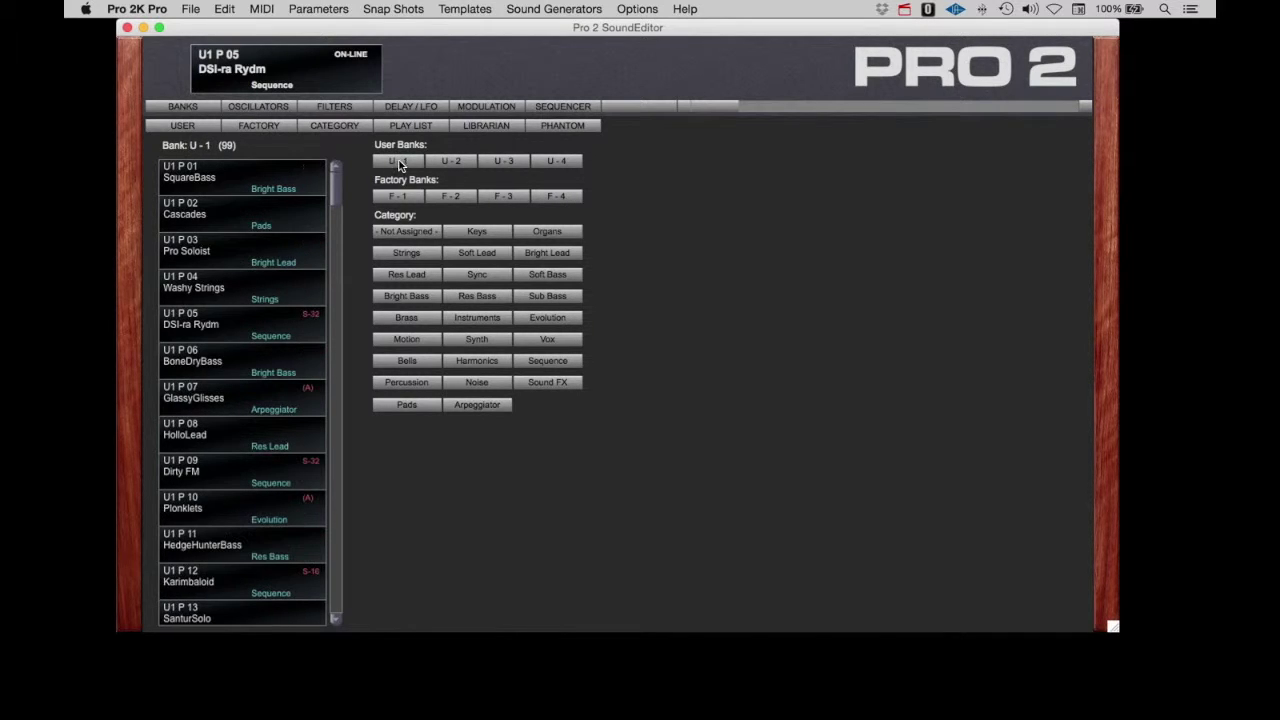
# Initialize U1 P01 SquareBass to an uncategorised Basic Program
pyautogui.rightClick(240, 180)
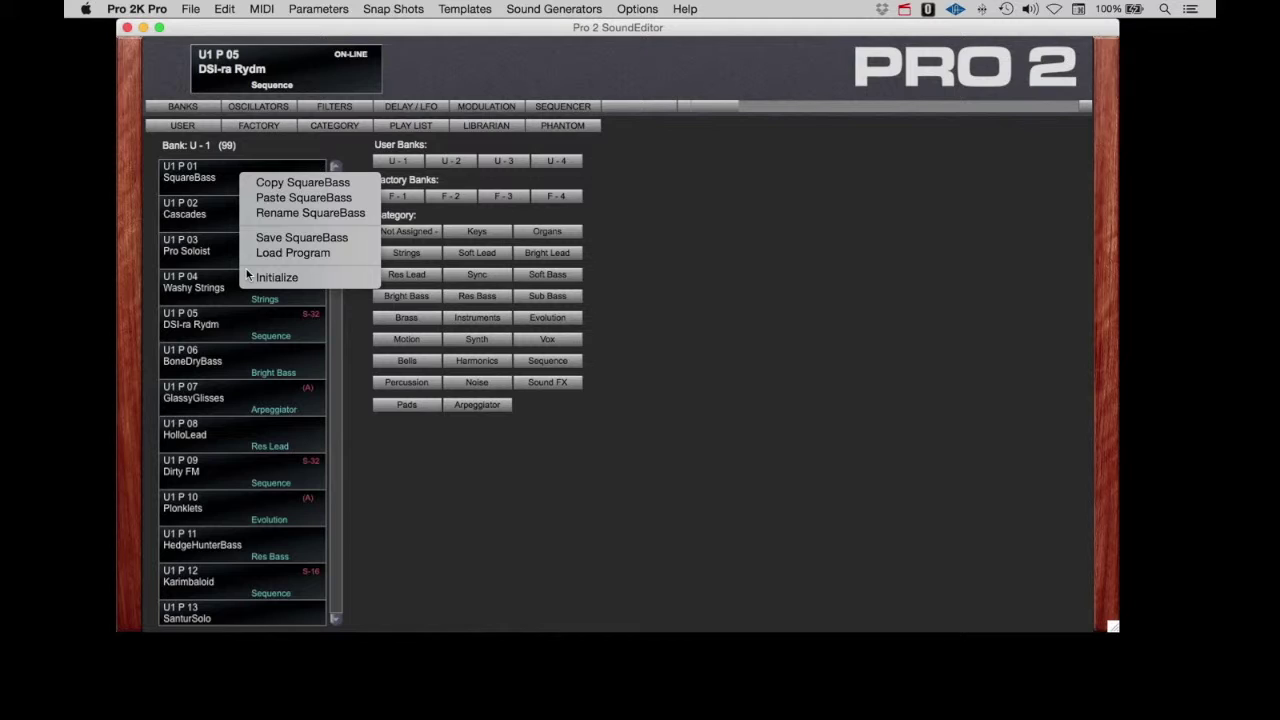
pyautogui.click(195, 190)
pyautogui.click(195, 190)
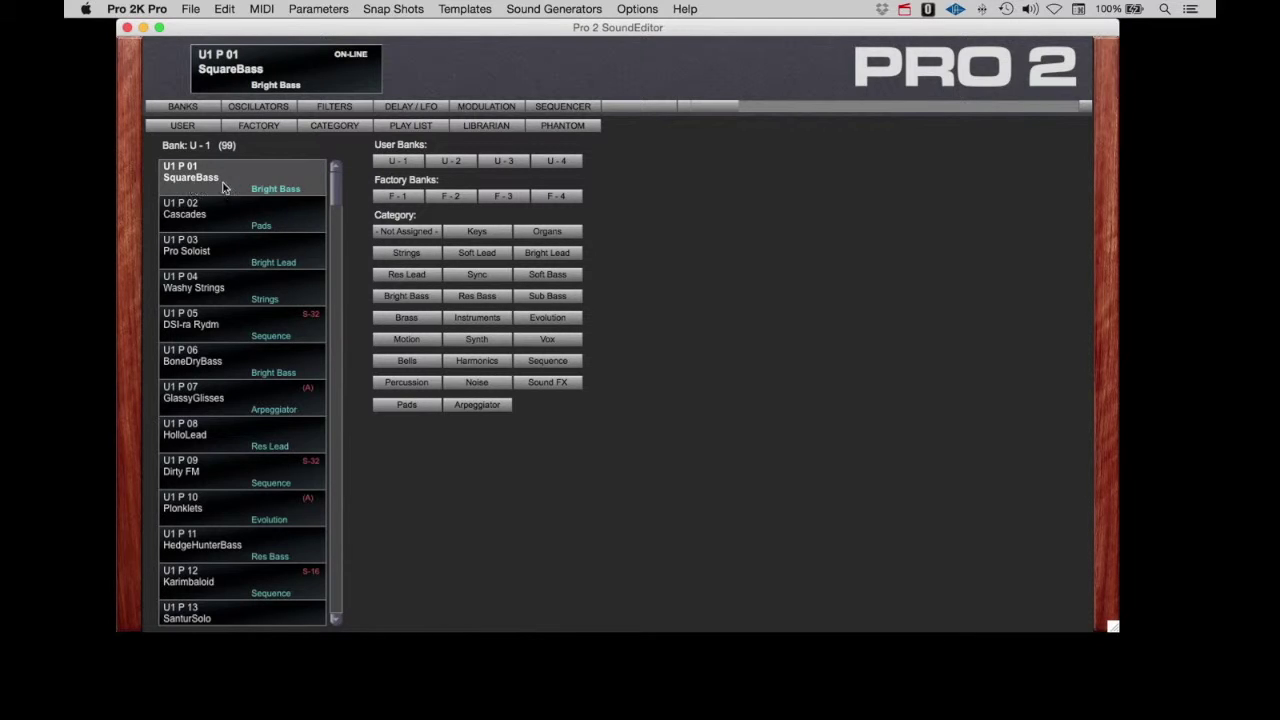
pyautogui.rightClick(235, 188)
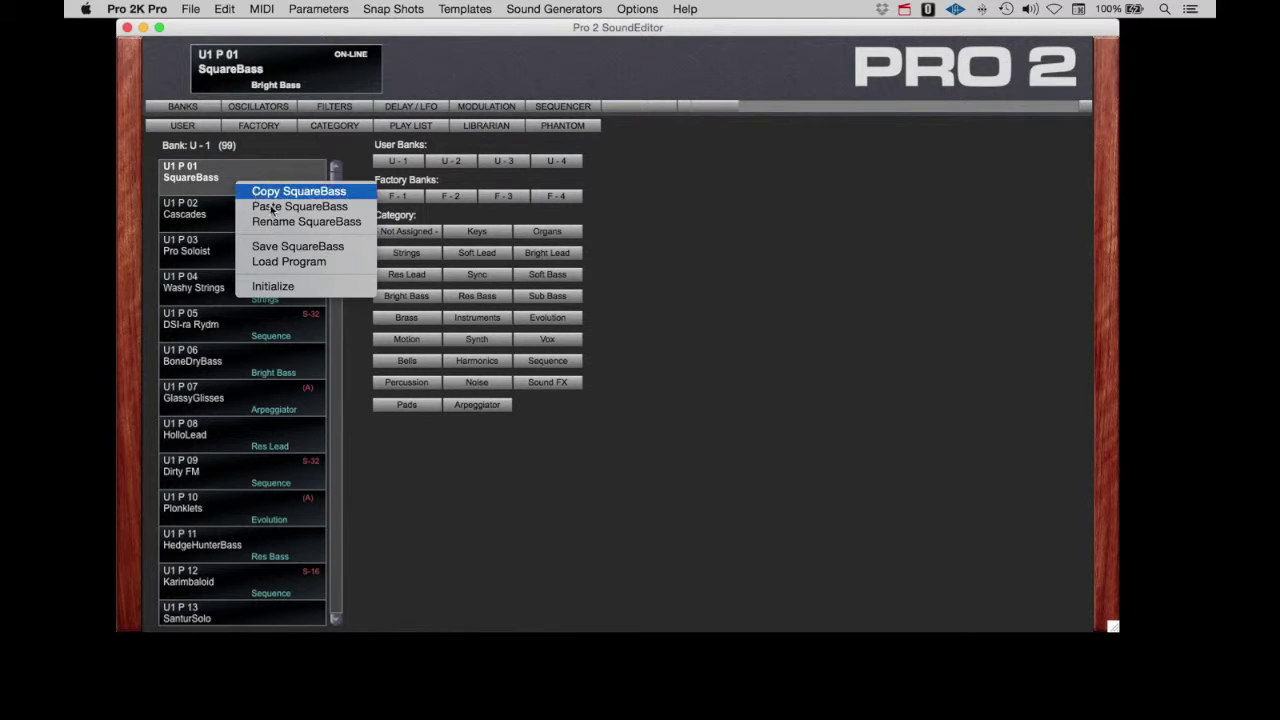
pyautogui.click(277, 290)
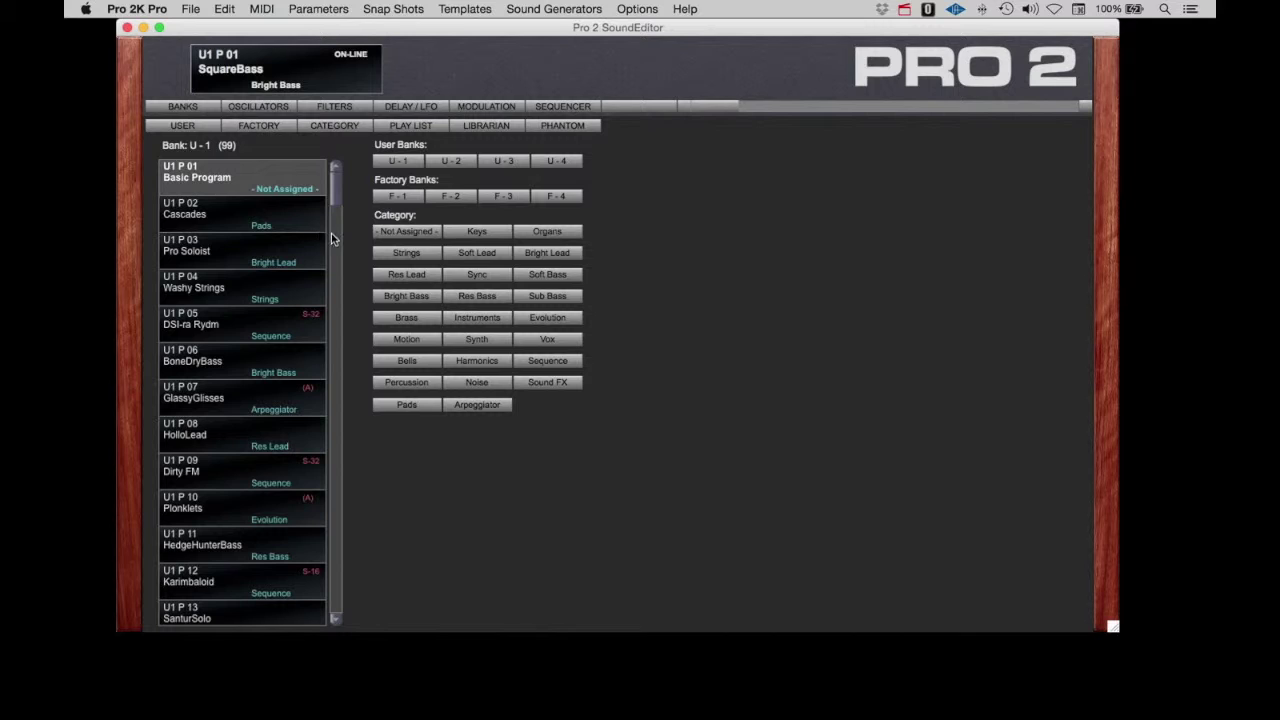
# List programs by category: Keys, Res Bass, Synth, Vox, then Bells
pyautogui.click(477, 233)
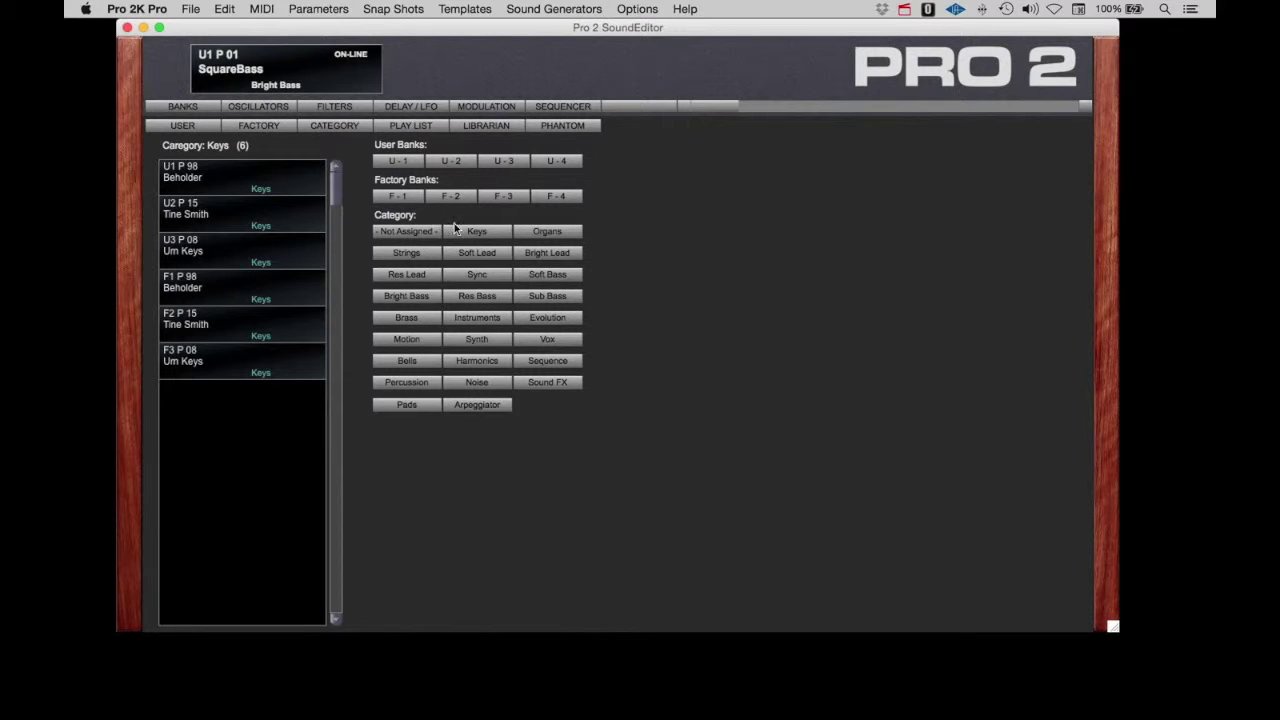
pyautogui.click(475, 300)
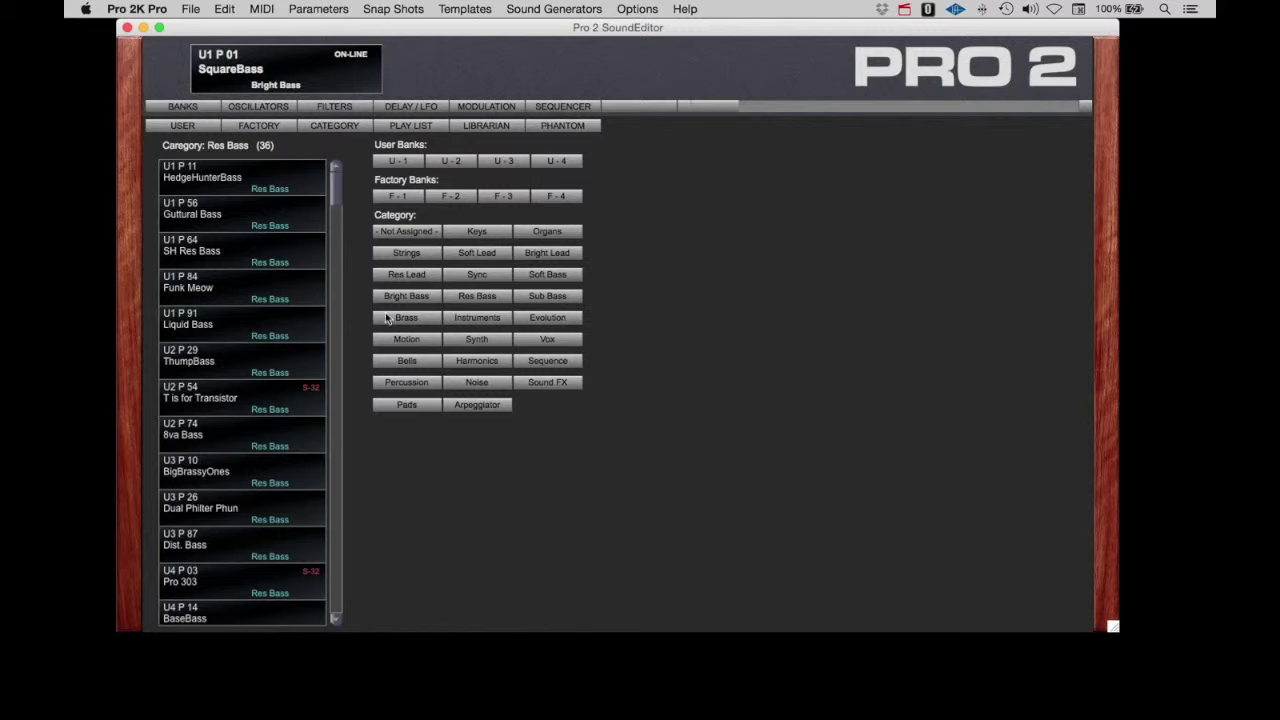
pyautogui.click(478, 344)
pyautogui.click(553, 344)
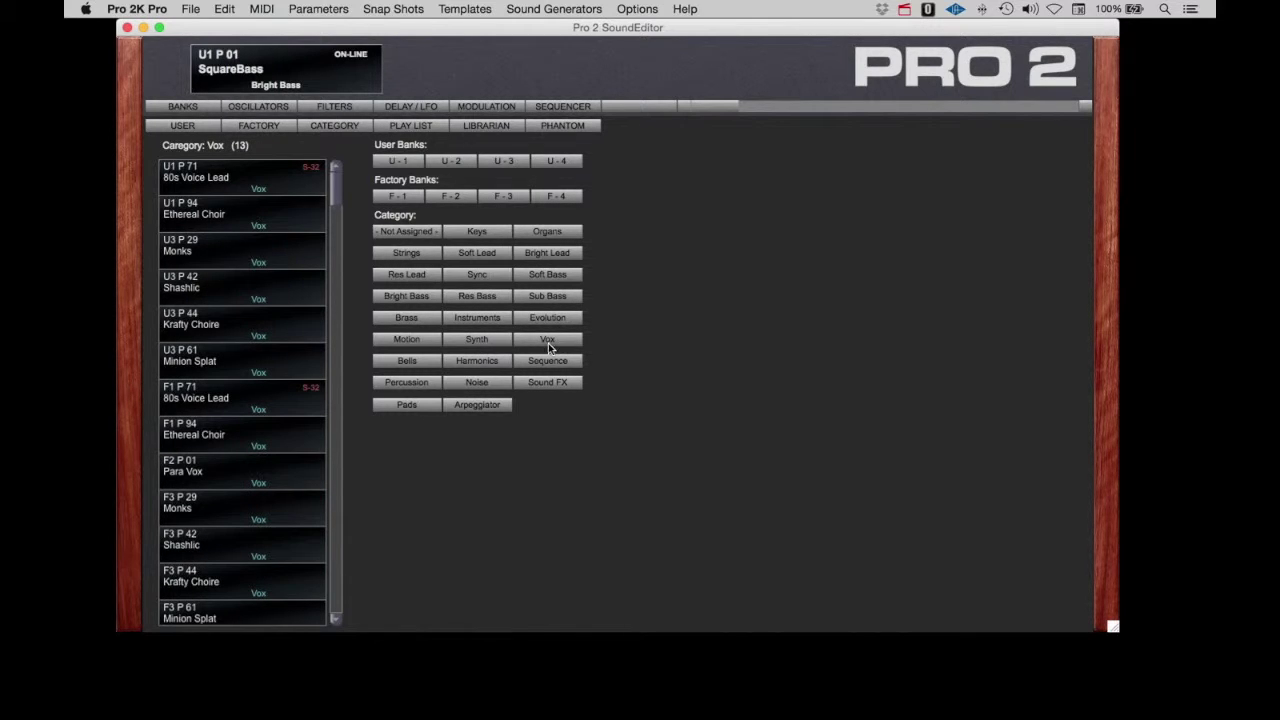
pyautogui.click(412, 364)
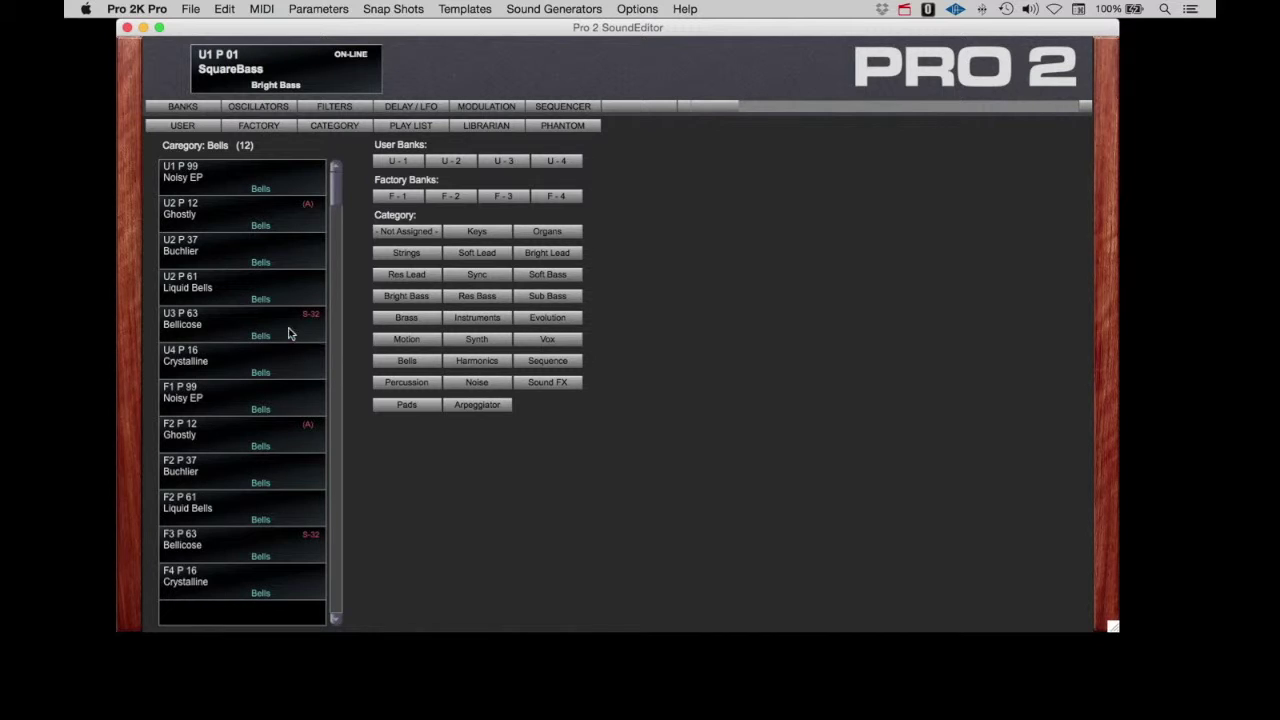
# Audition Noisy EP and Ghostly, then load U2 P61 Liquid Bells
pyautogui.click(211, 183)
pyautogui.click(205, 224)
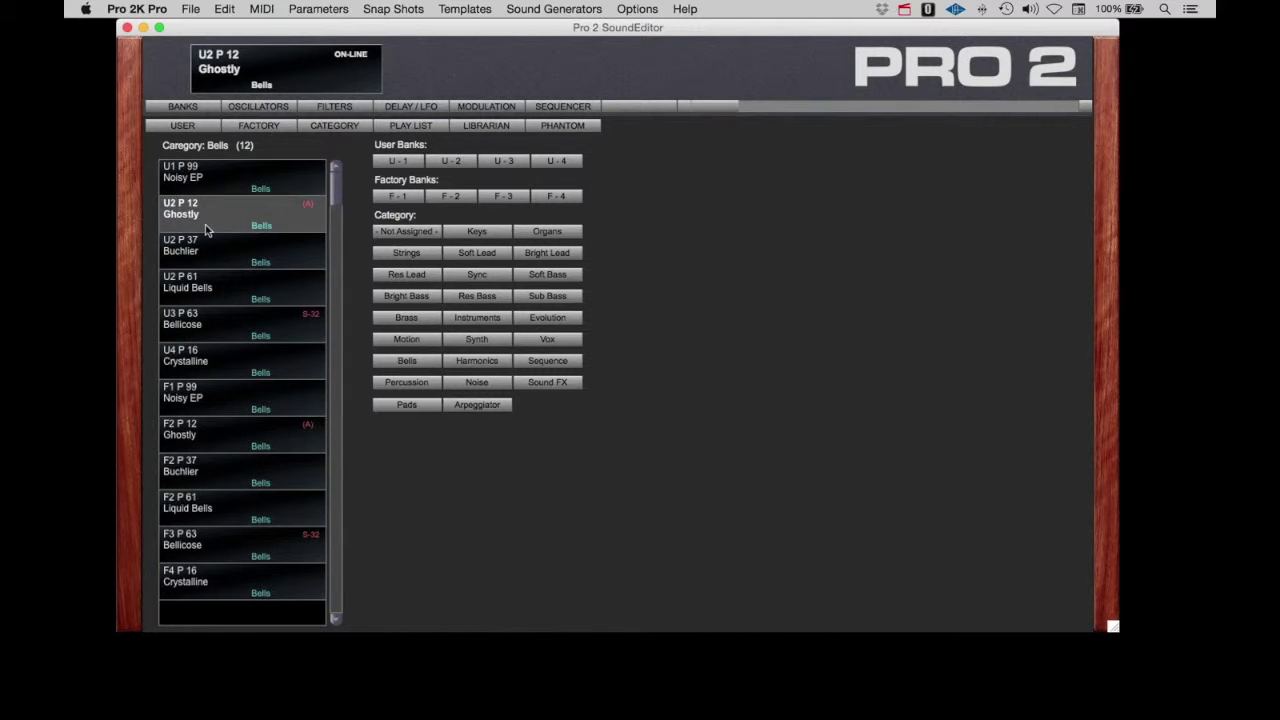
pyautogui.click(197, 297)
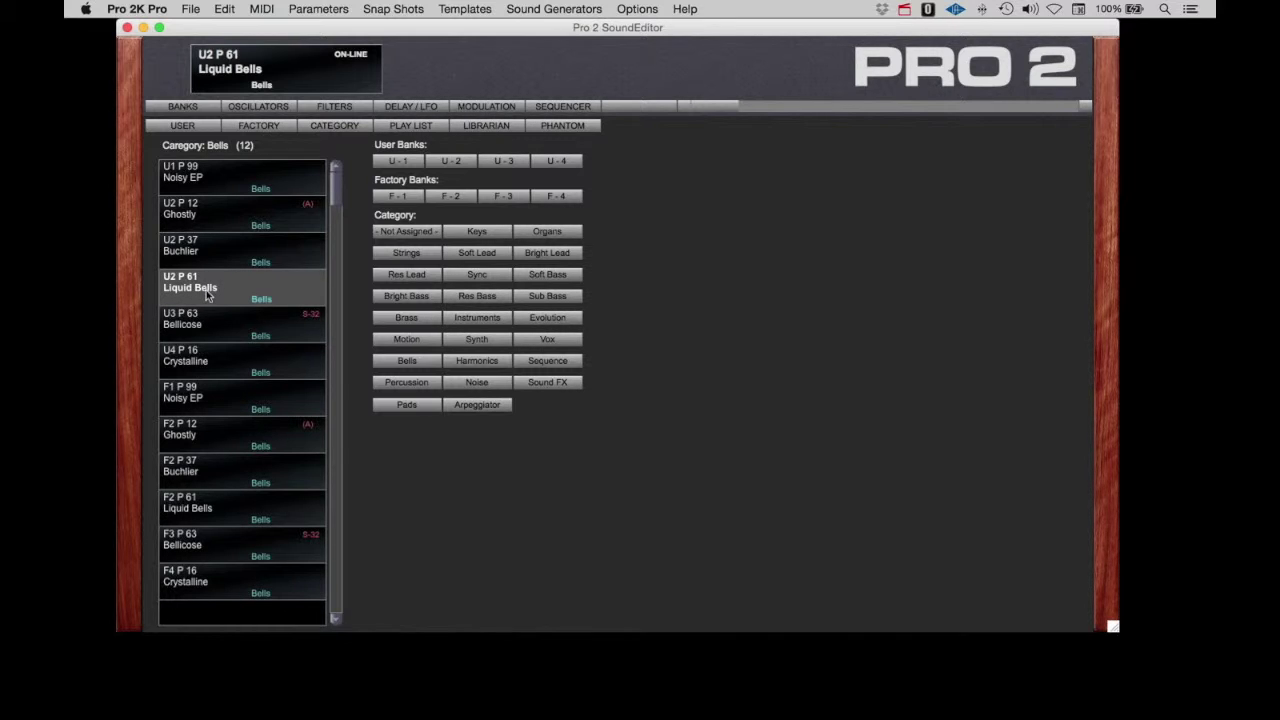
# Paste a copy of Liquid Bells over DSI-ra Rydm in U1 program 5, then open the Bank Manager
pyautogui.rightClick(206, 290)
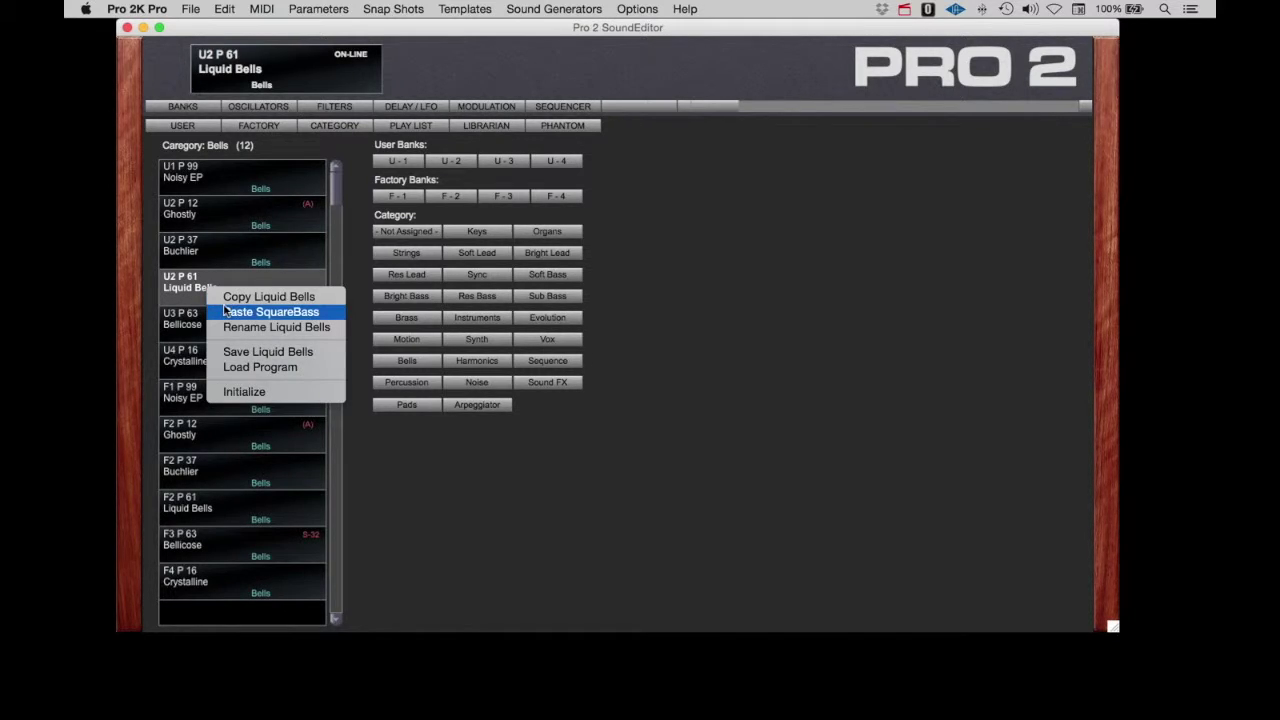
pyautogui.click(230, 296)
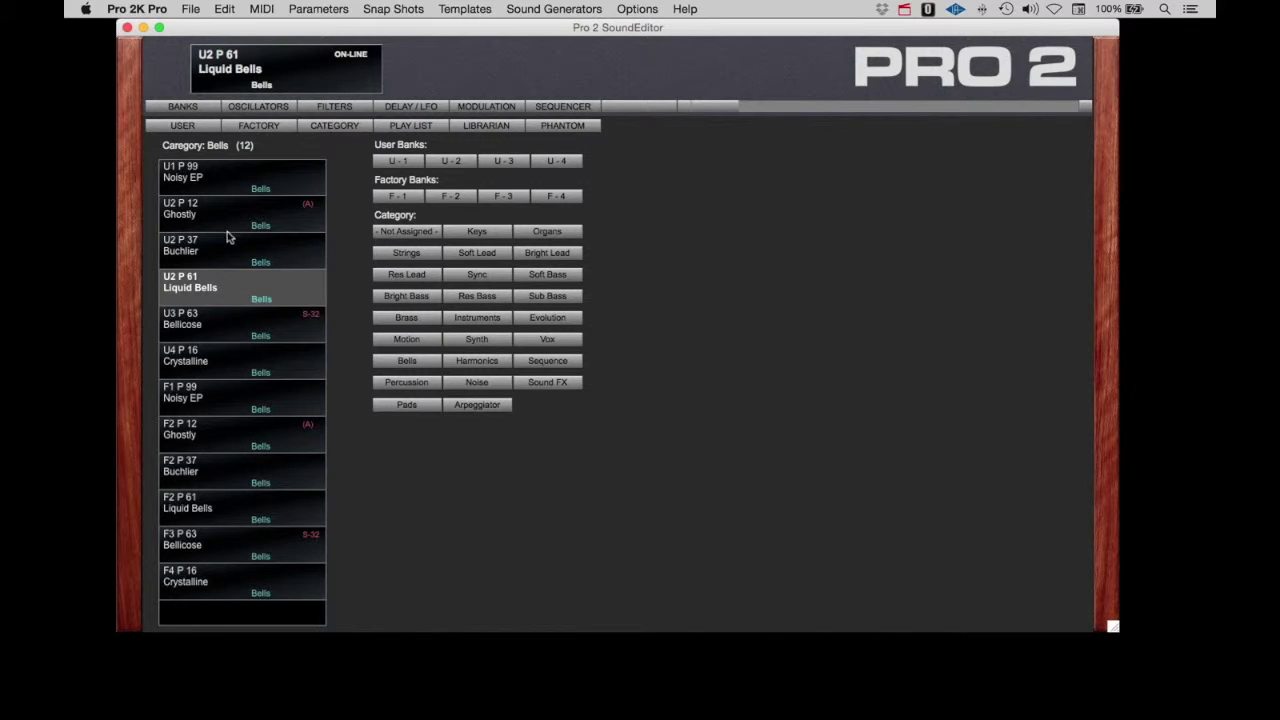
pyautogui.click(193, 124)
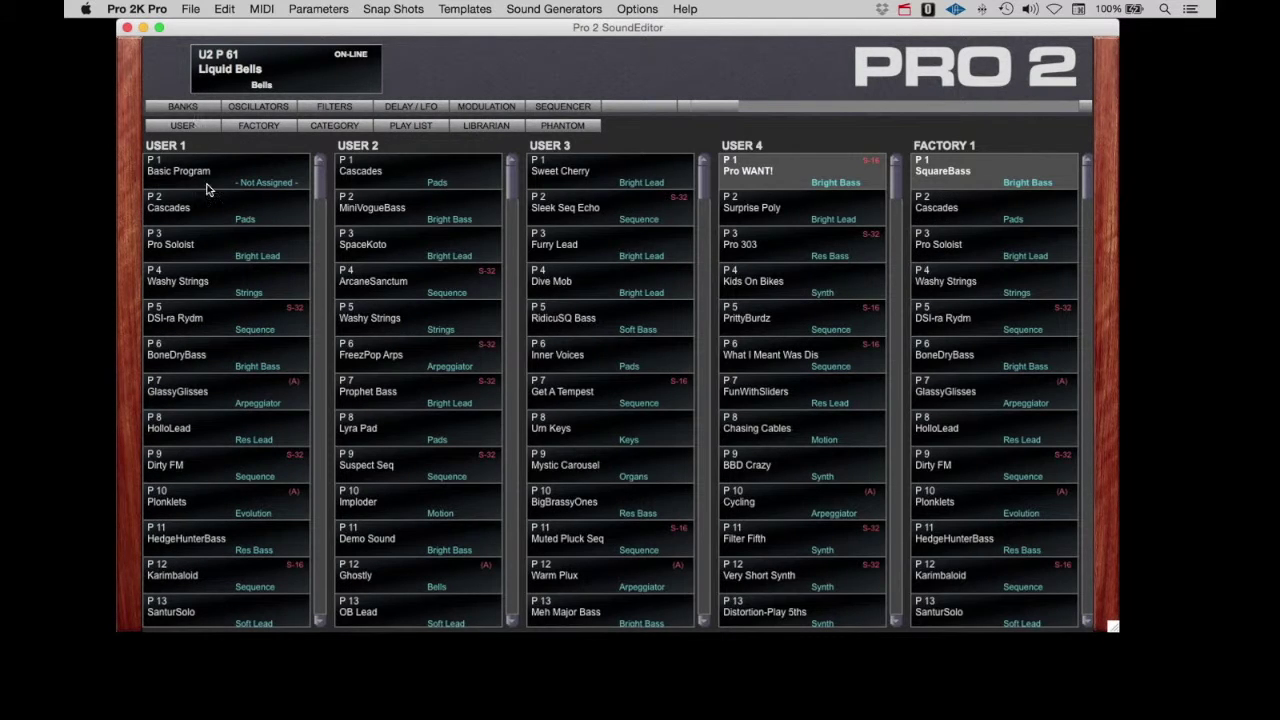
pyautogui.rightClick(195, 316)
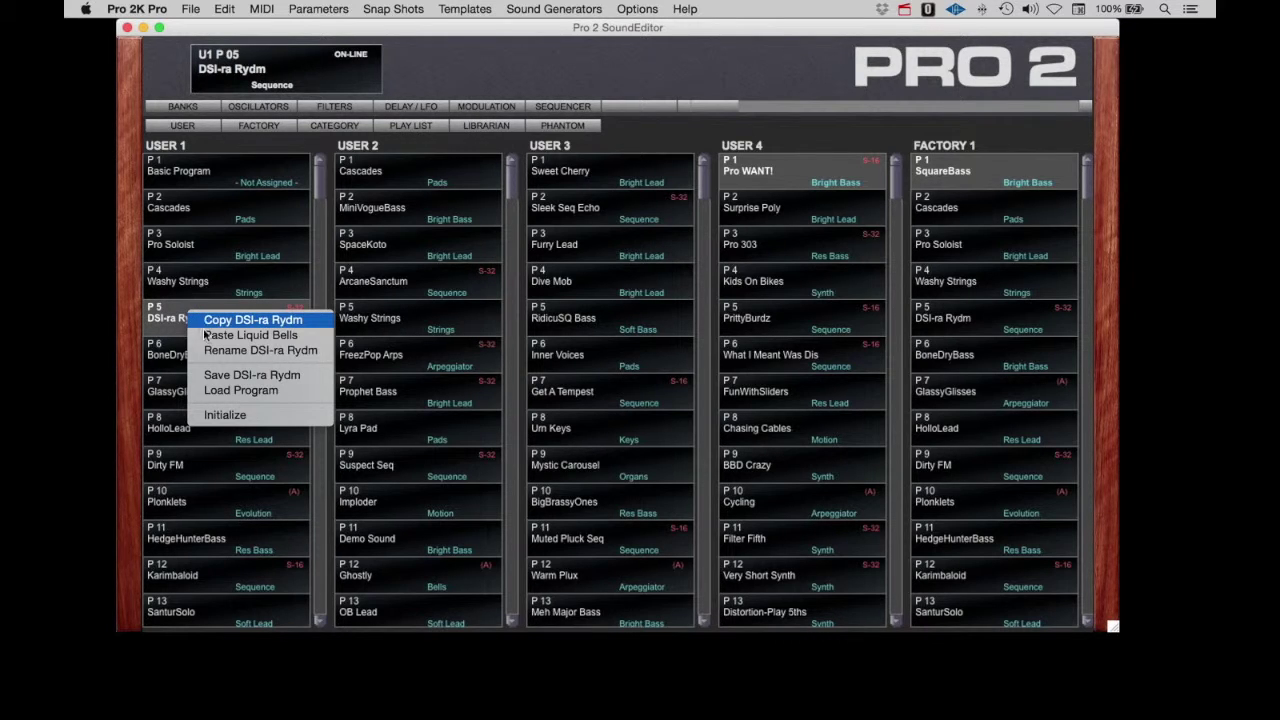
pyautogui.click(212, 335)
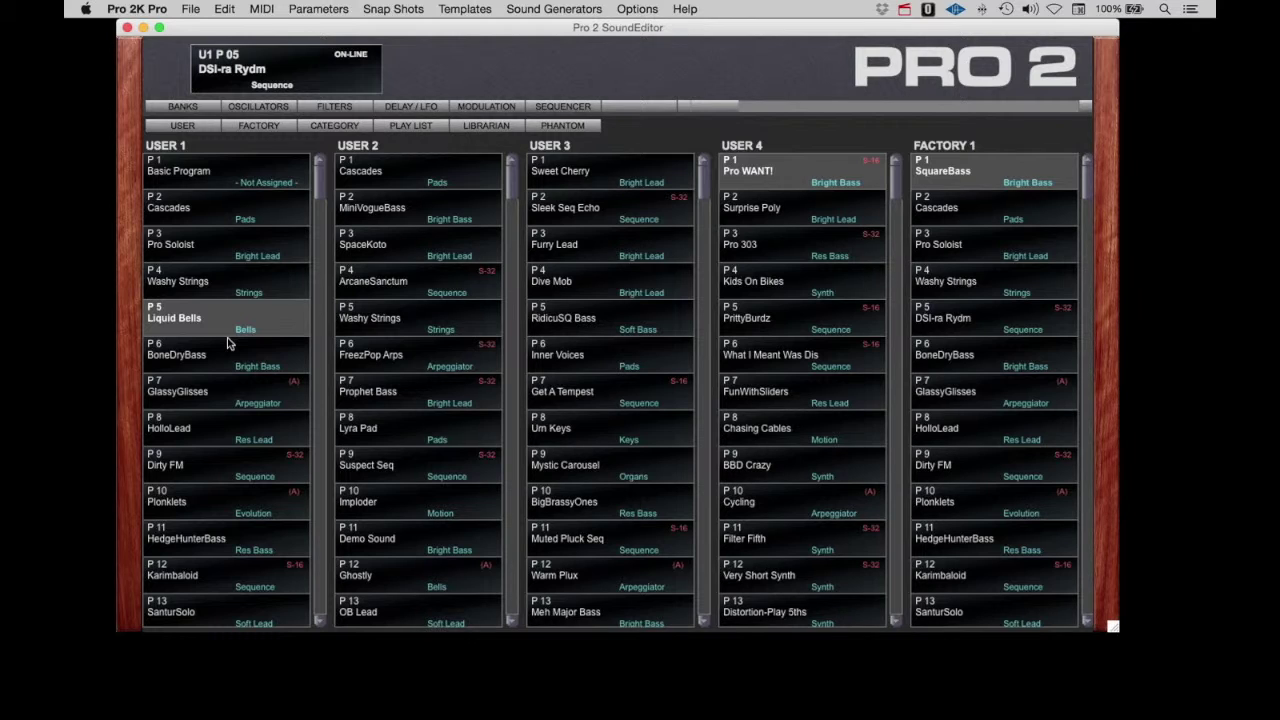
pyautogui.click(345, 126)
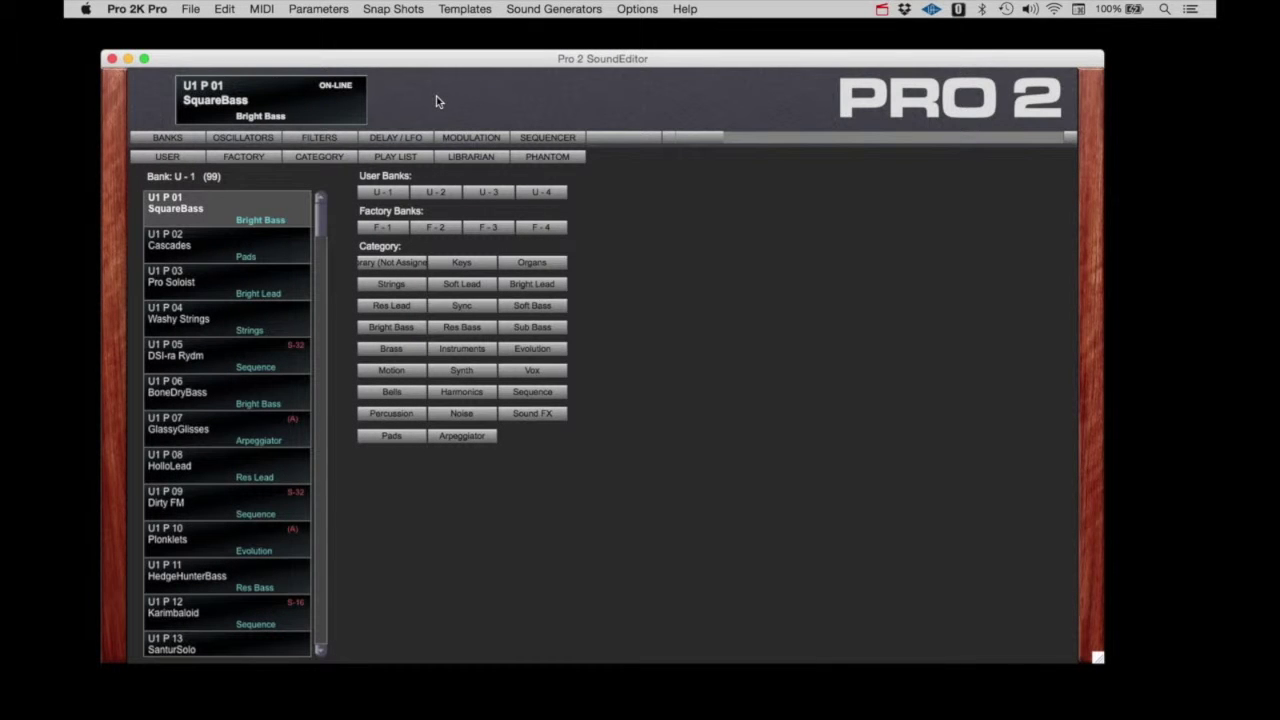
pyautogui.click(470, 160)
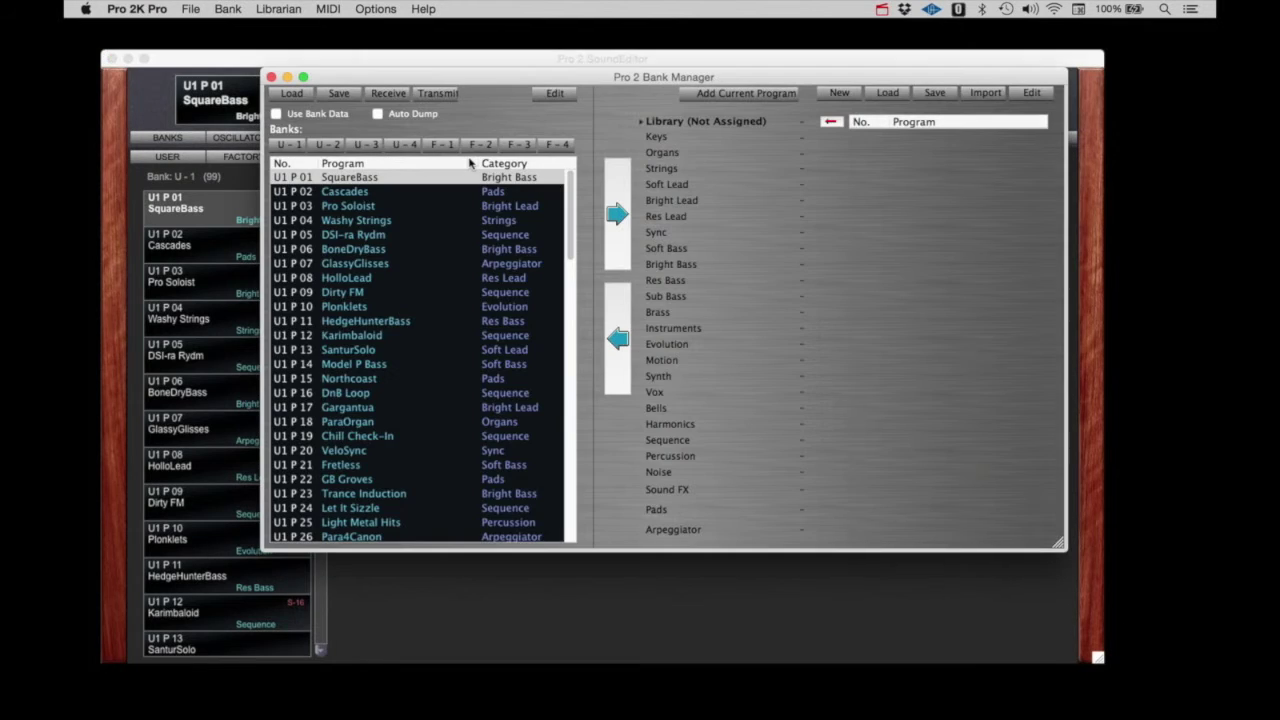
# Browse banks U-1 to U-4 and F-1 to F-4 in the Bank Manager, then start saving Factory bank 2
pyautogui.moveTo(485, 92); pyautogui.dragTo(461, 119)
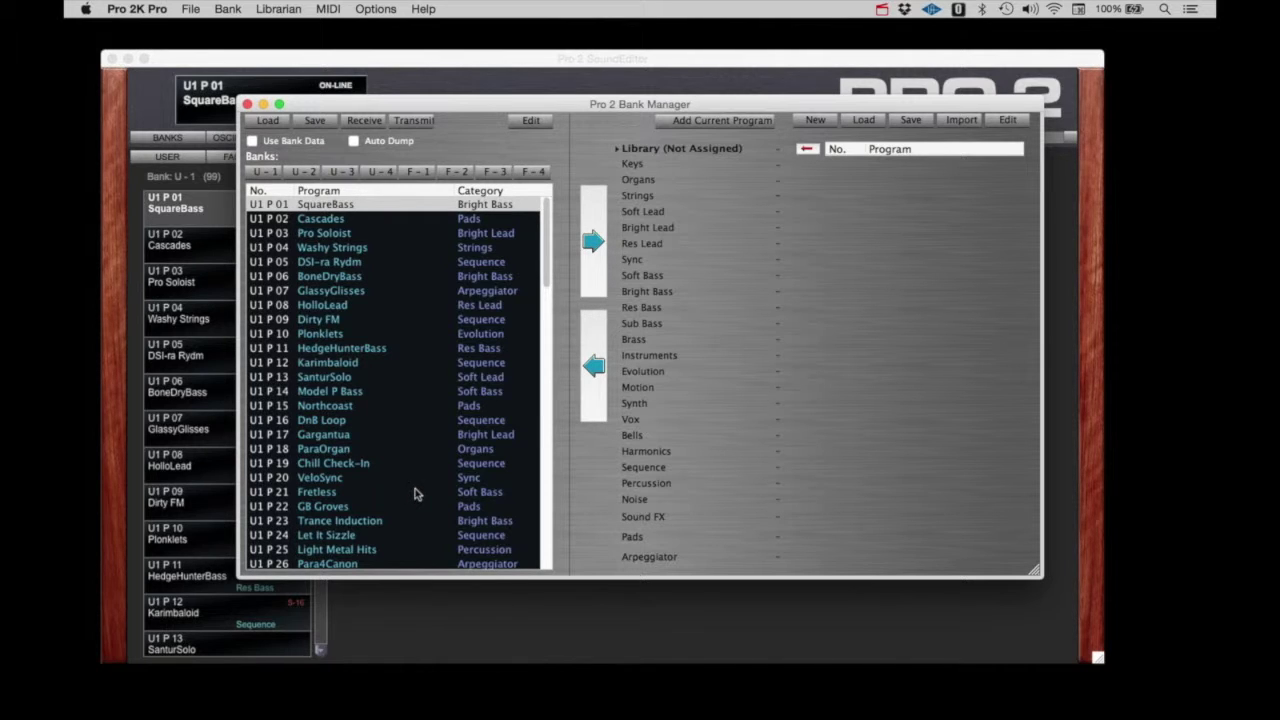
pyautogui.click(267, 173)
pyautogui.click(303, 173)
pyautogui.click(342, 173)
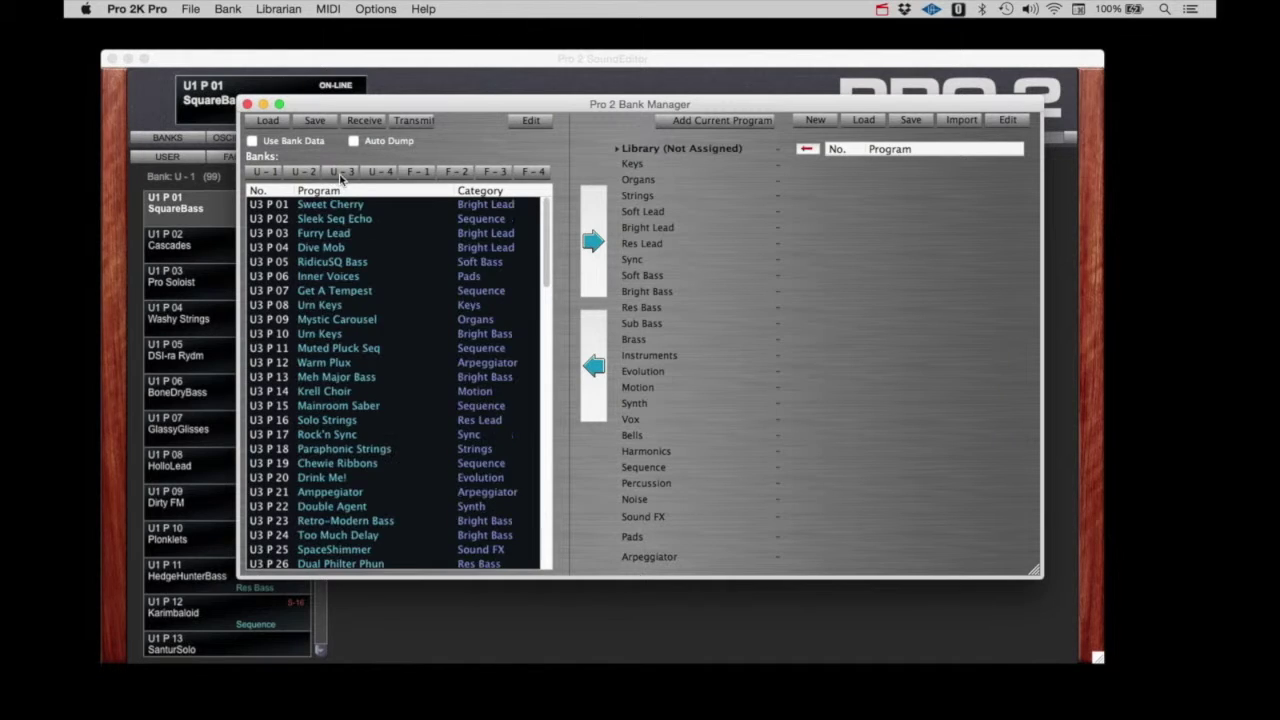
pyautogui.click(380, 173)
pyautogui.click(417, 173)
pyautogui.click(456, 173)
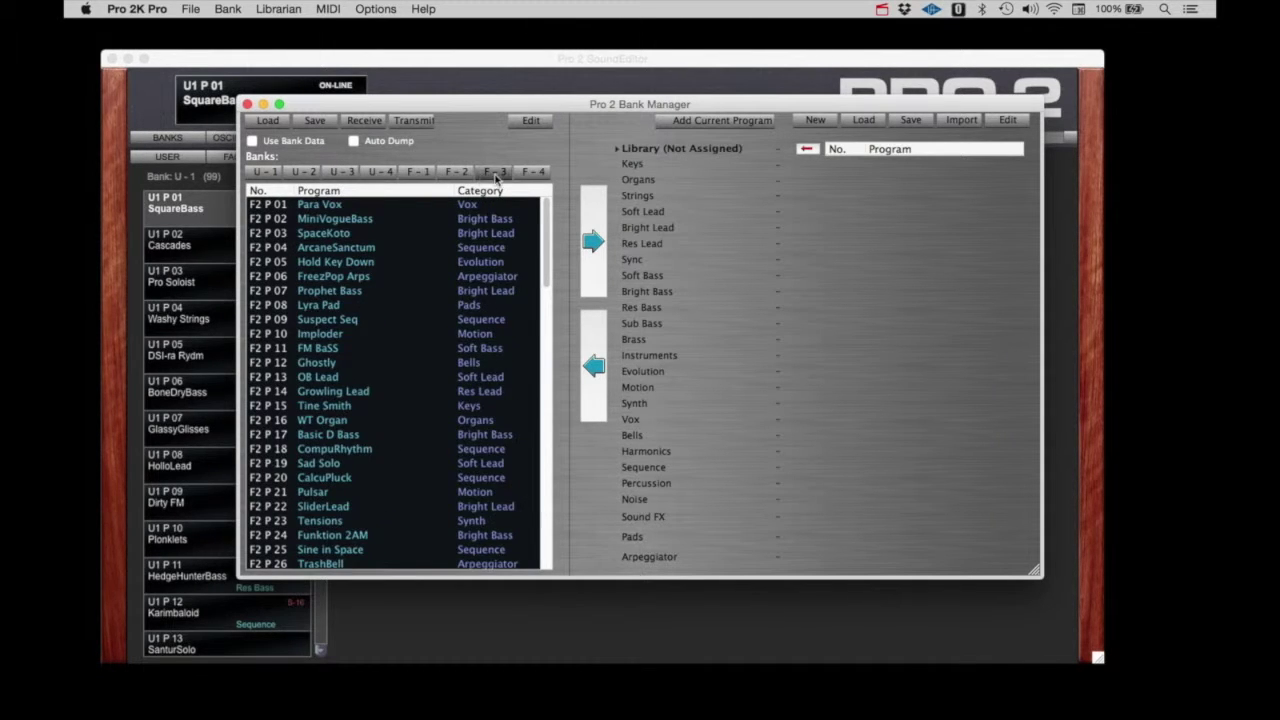
pyautogui.click(495, 173)
pyautogui.click(533, 173)
pyautogui.click(265, 172)
pyautogui.click(321, 124)
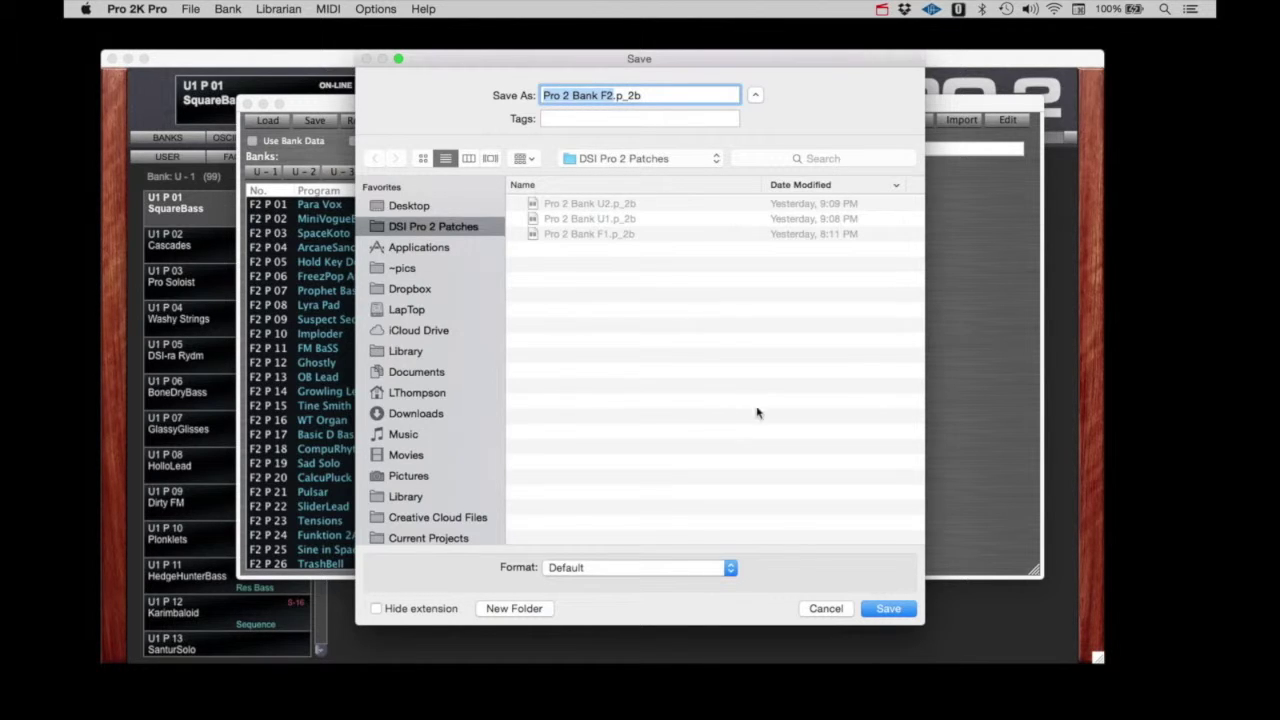
# Save Factory banks F2, F3 and F4 to bank files, starting with Pro 2 Bank F2.p_2b
pyautogui.click(887, 609)
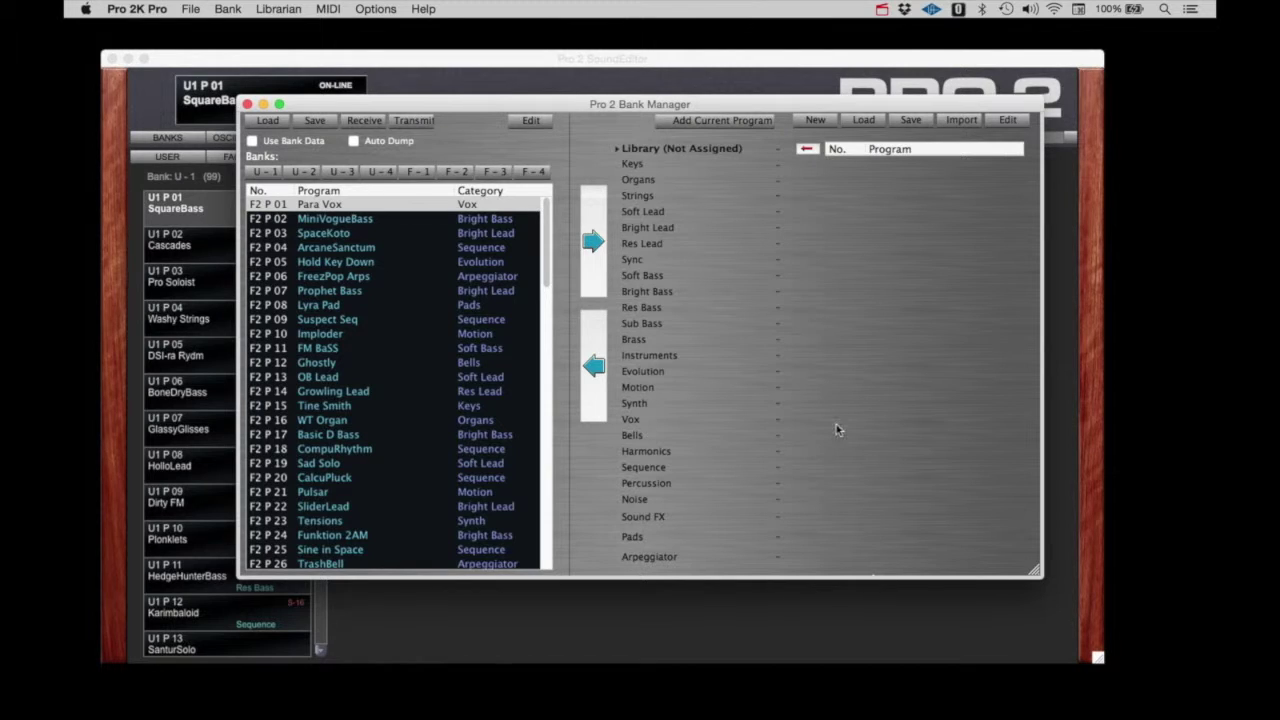
pyautogui.click(496, 173)
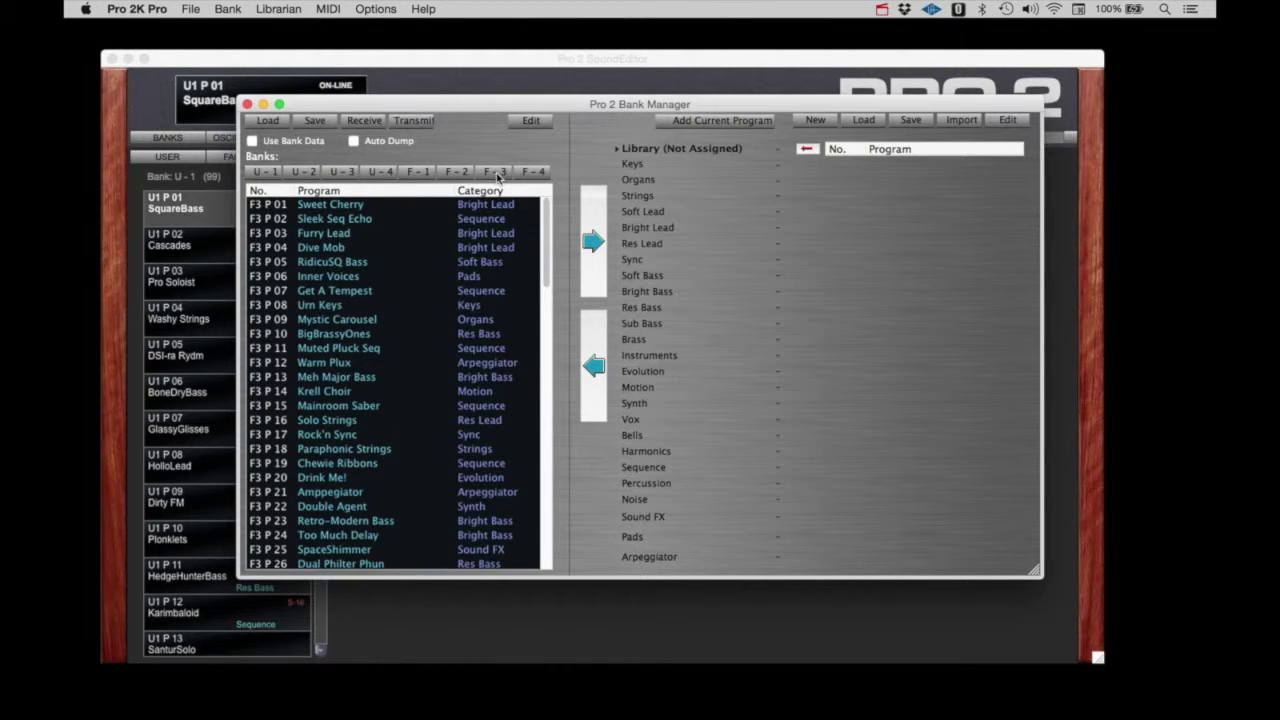
pyautogui.click(314, 121)
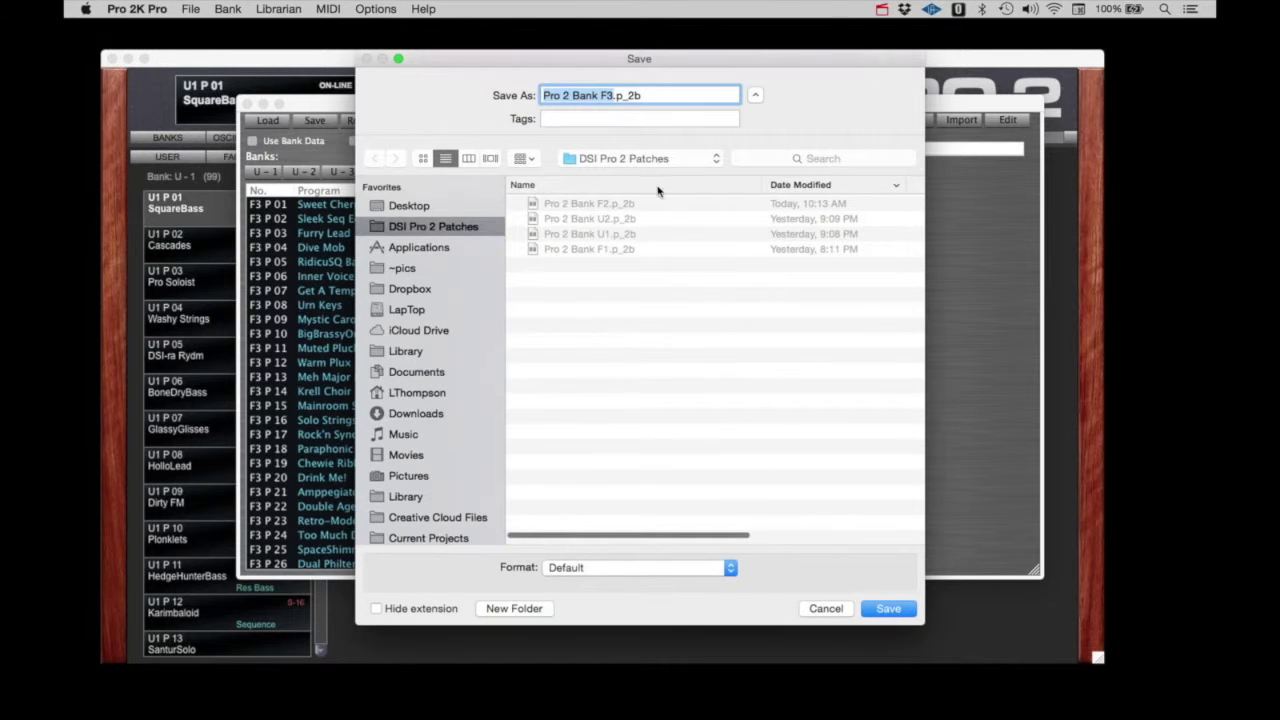
pyautogui.click(882, 612)
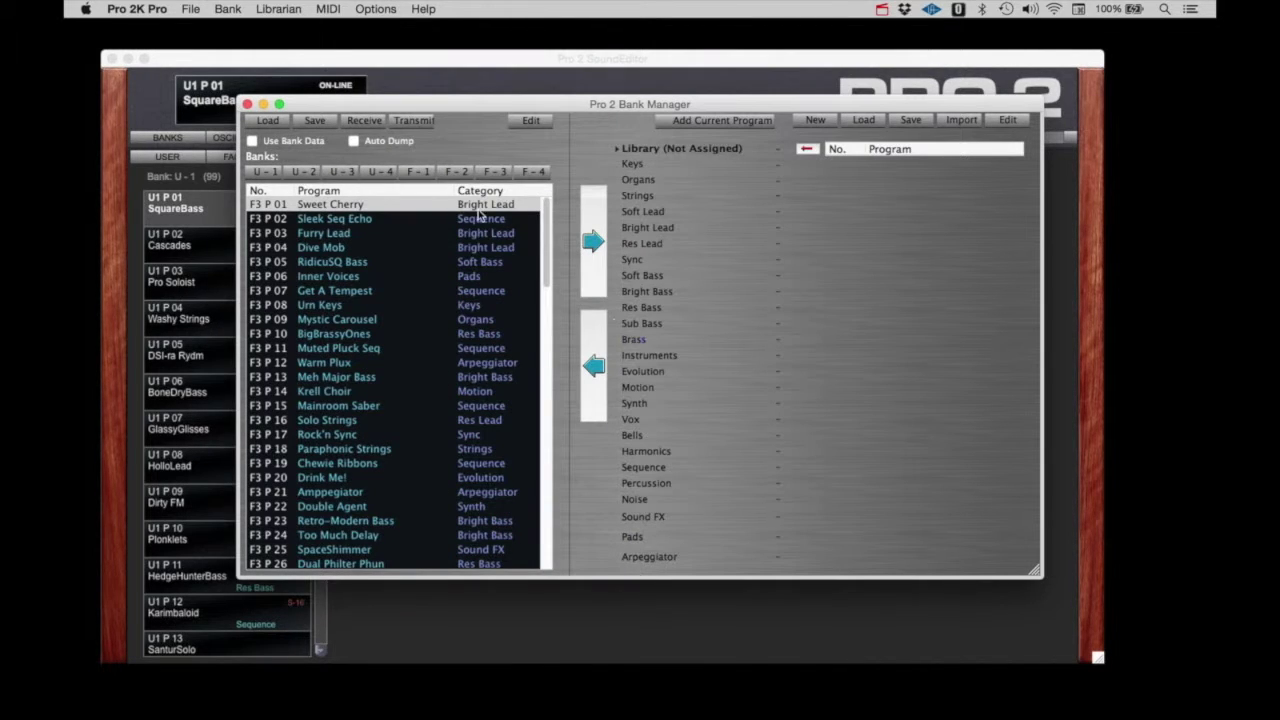
pyautogui.click(533, 174)
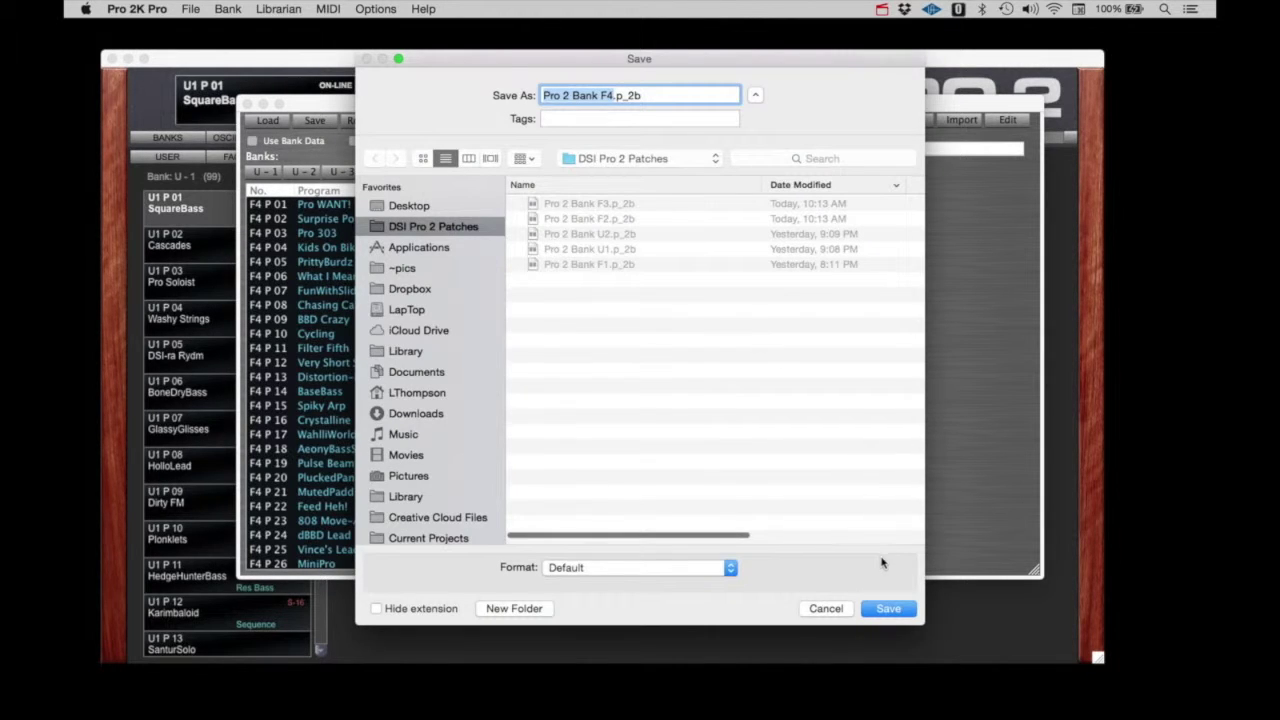
pyautogui.click(887, 609)
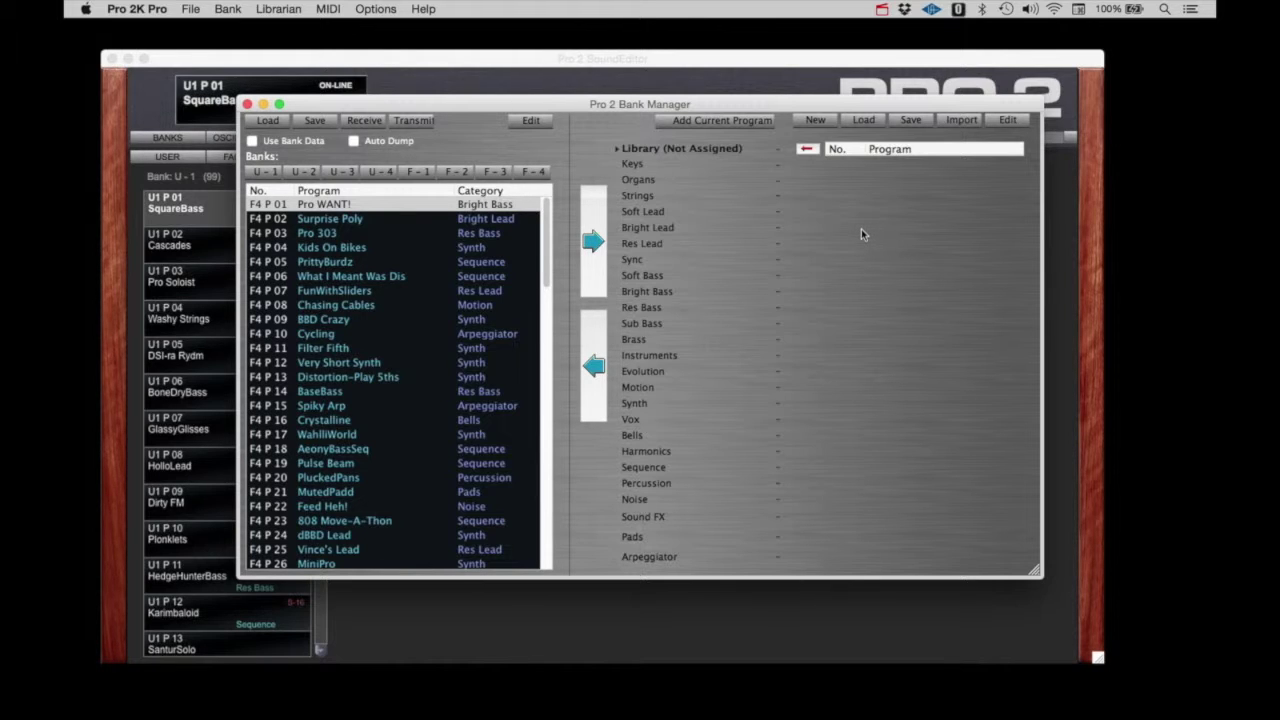
# Send User 1 programs P01–P20 (SquareBass to VeloSync) into the library, sorted by category
pyautogui.click(275, 174)
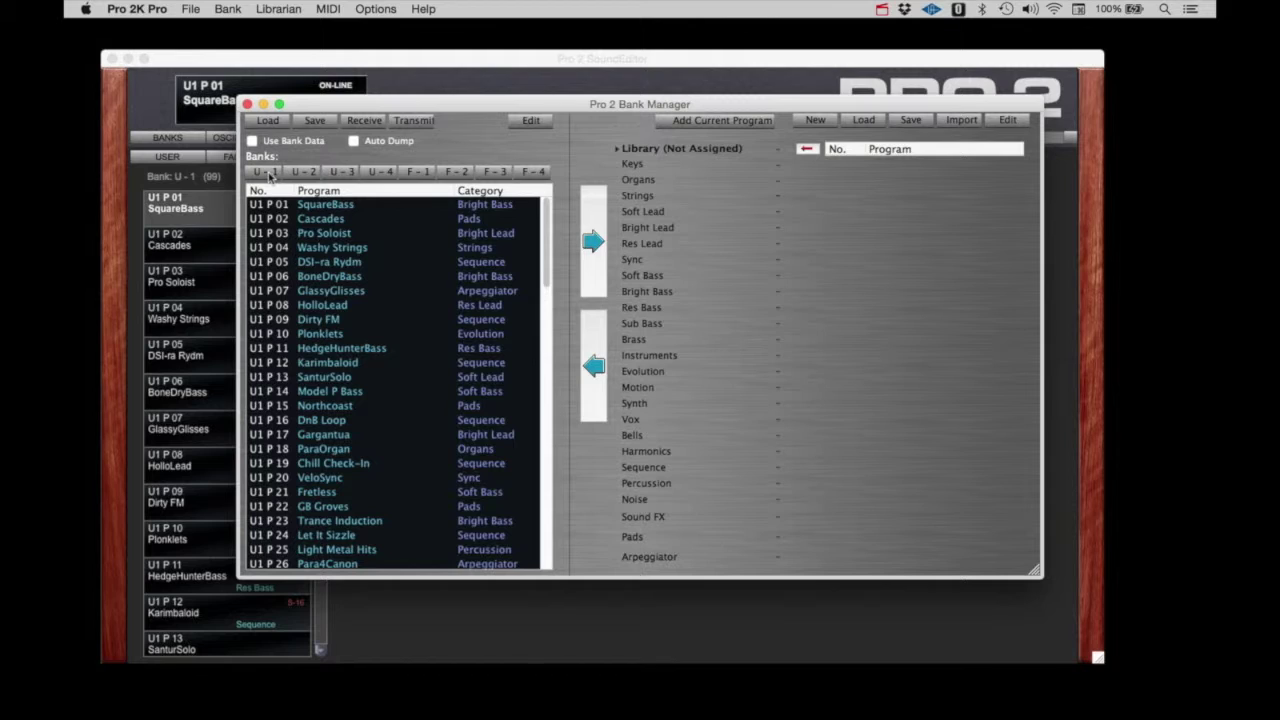
pyautogui.click(332, 207)
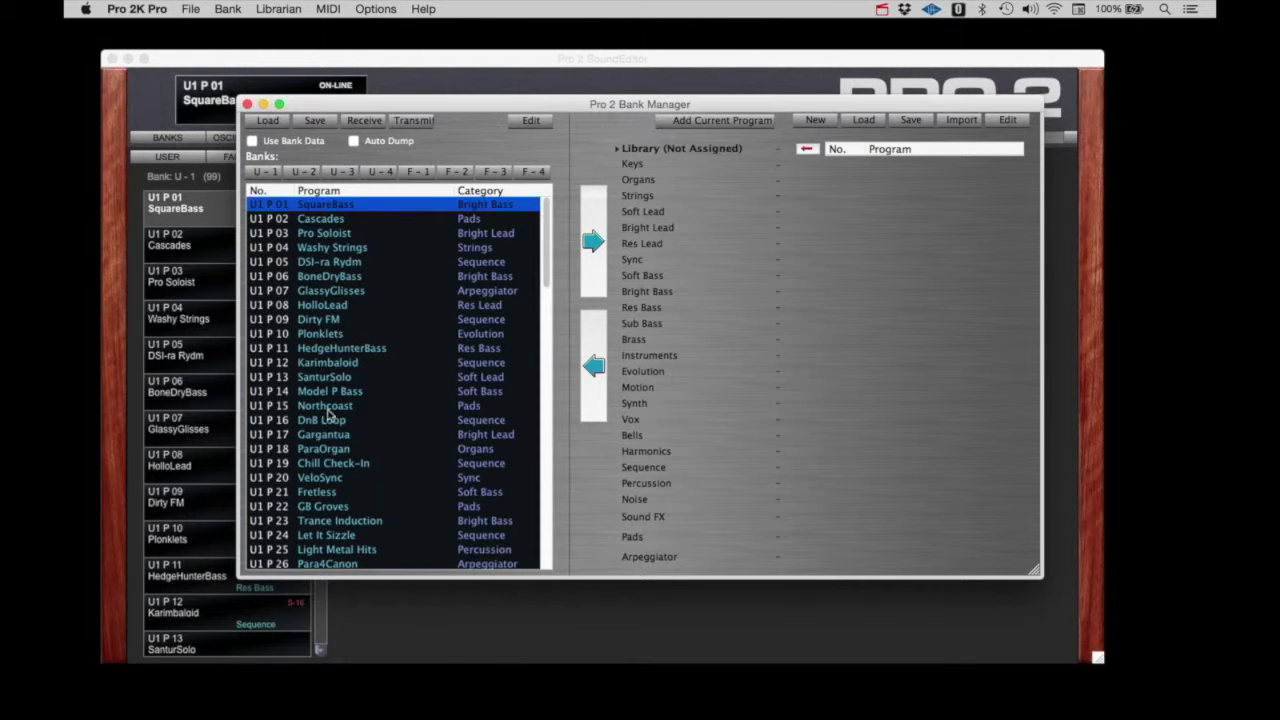
pyautogui.keyDown('shift'); pyautogui.click(322, 482); pyautogui.keyUp('shift')
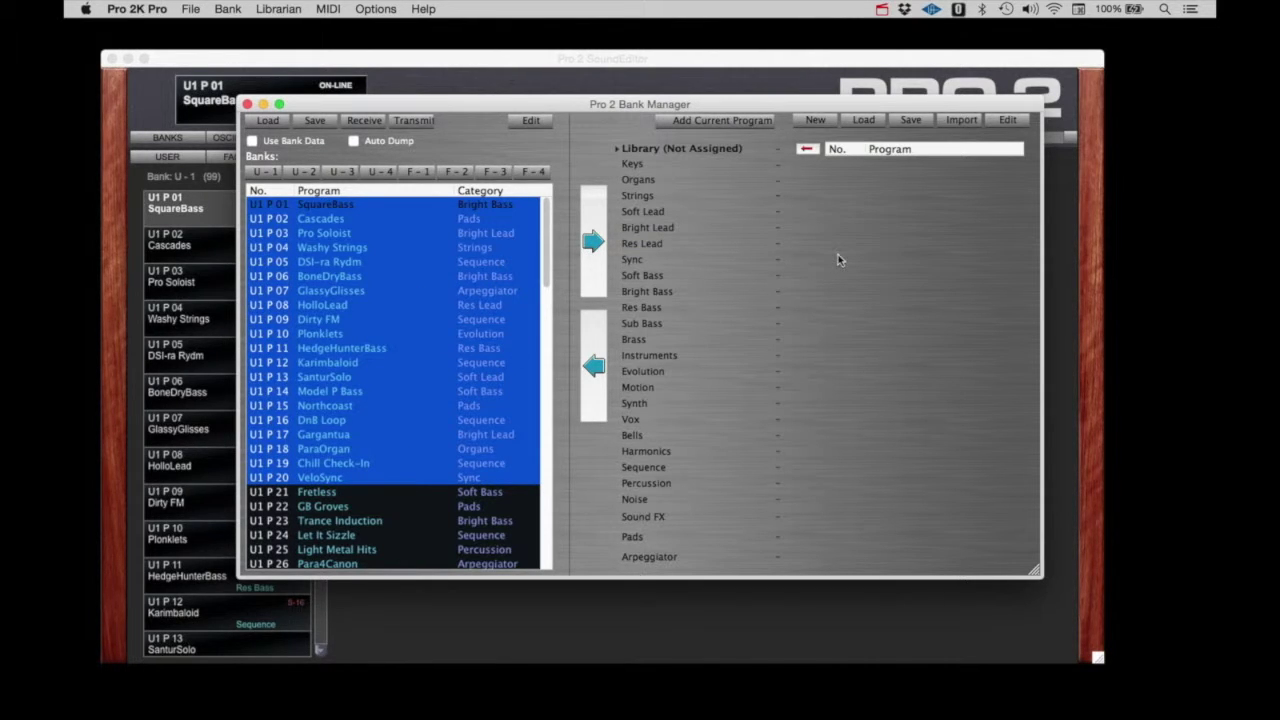
pyautogui.click(594, 243)
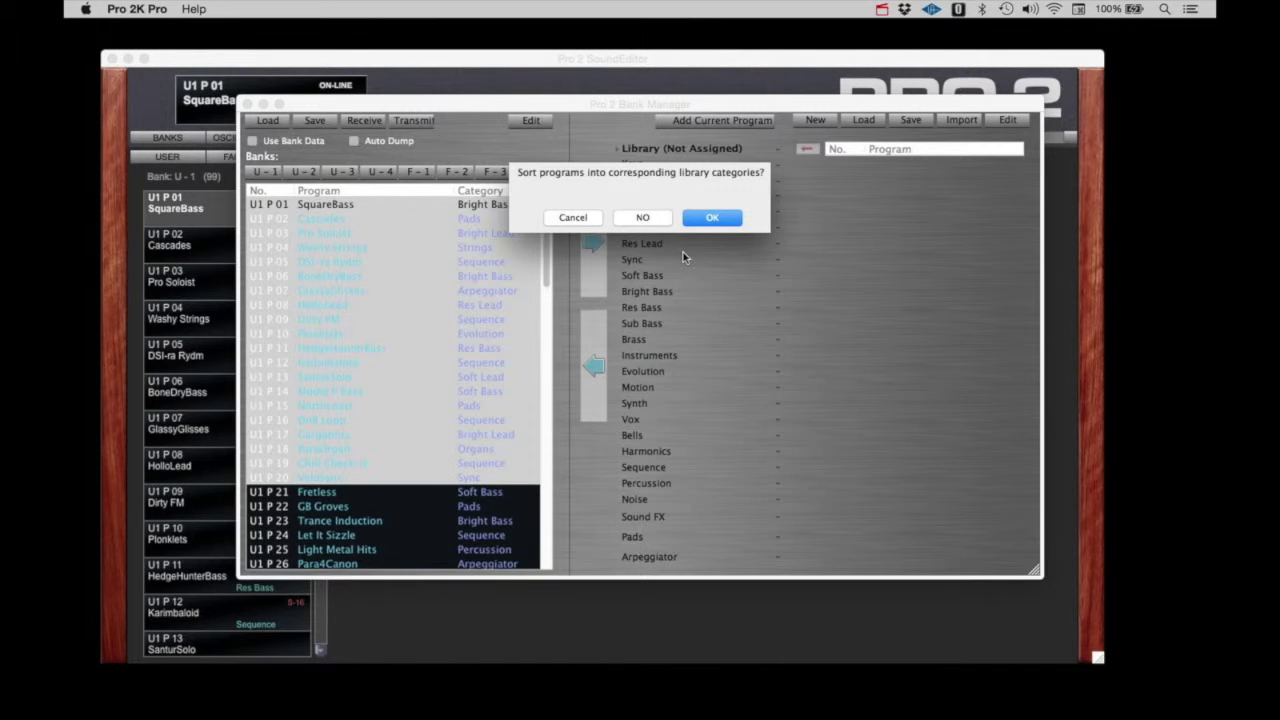
pyautogui.click(713, 220)
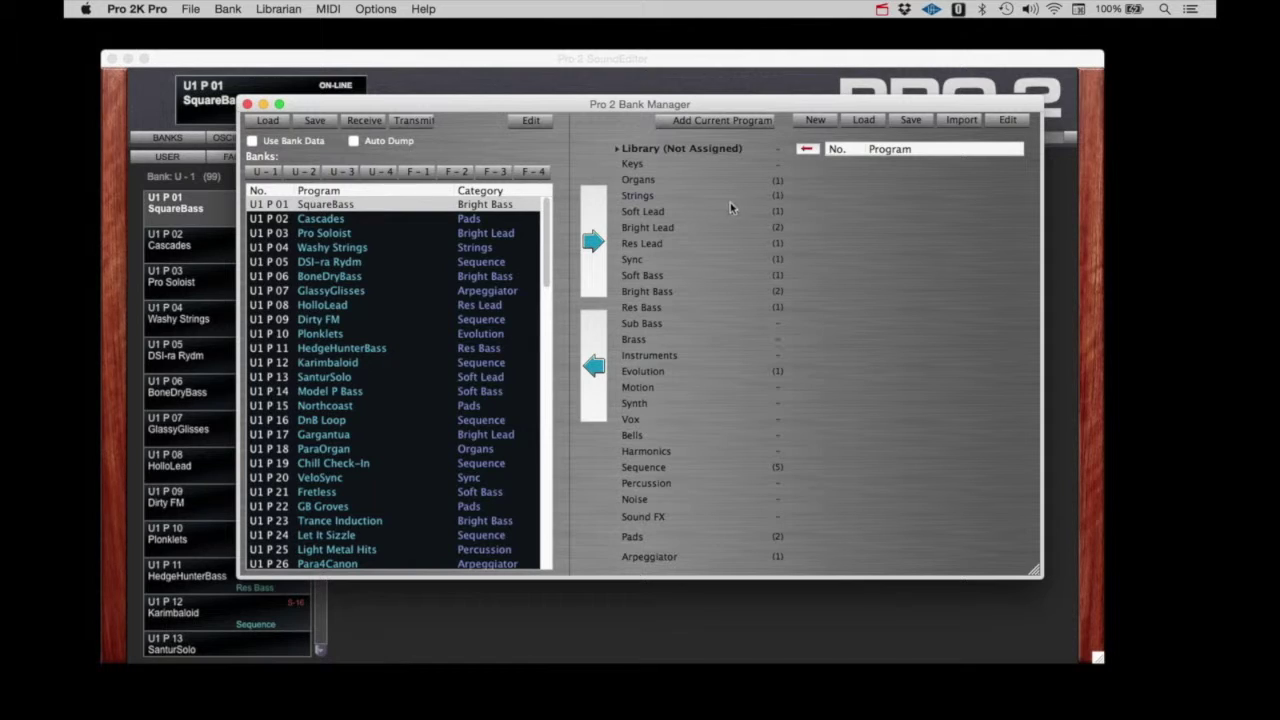
# Check the Organs, Bright Bass and Sequence categories, then start a new library, discarding changes
pyautogui.click(643, 182)
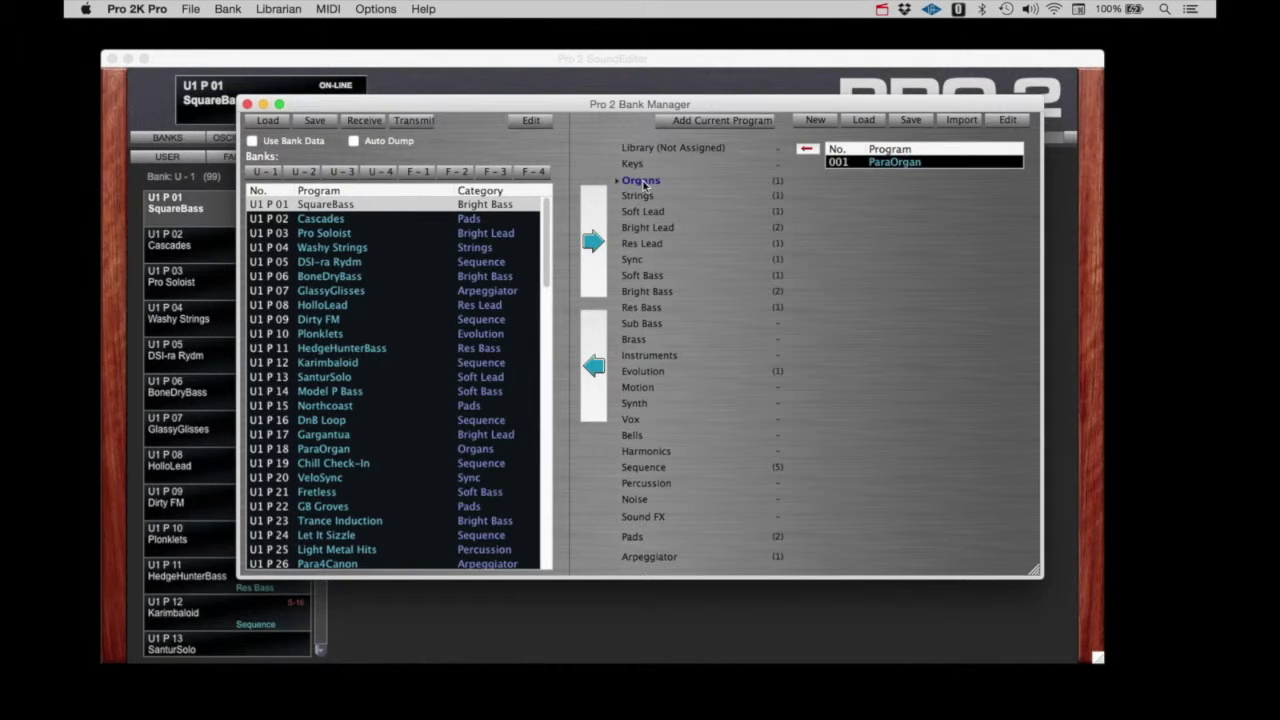
pyautogui.click(654, 294)
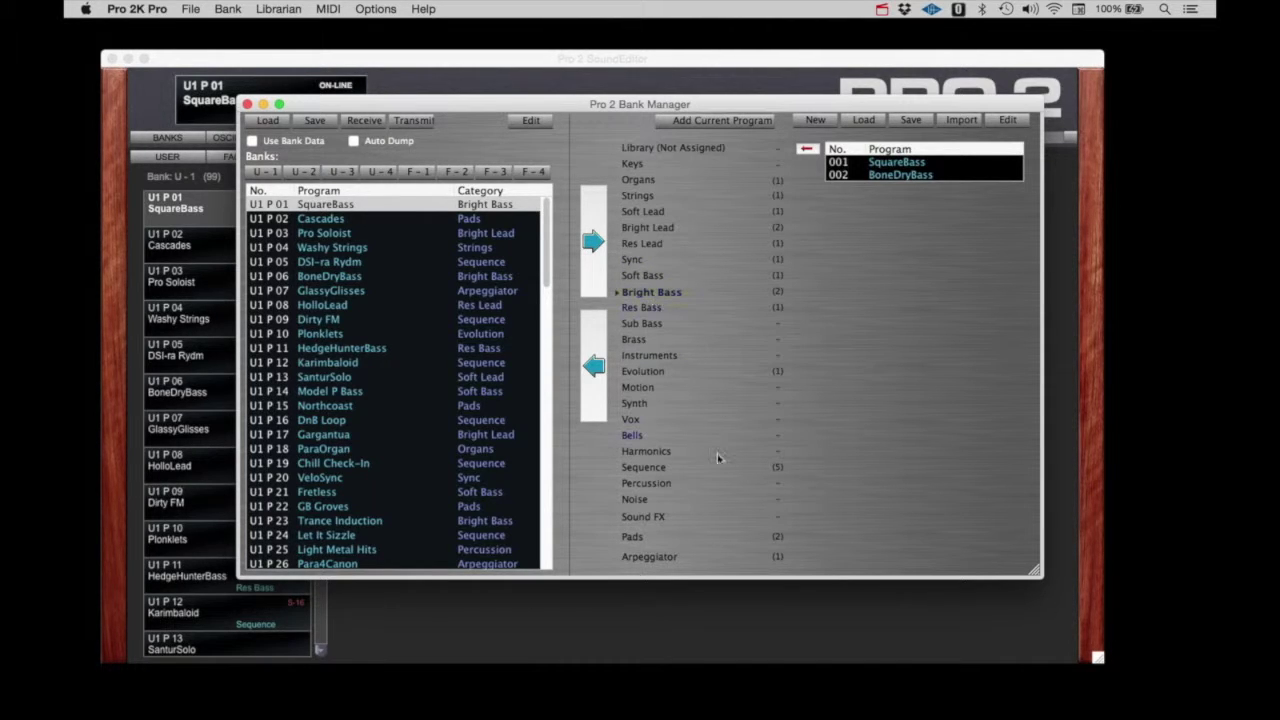
pyautogui.click(659, 469)
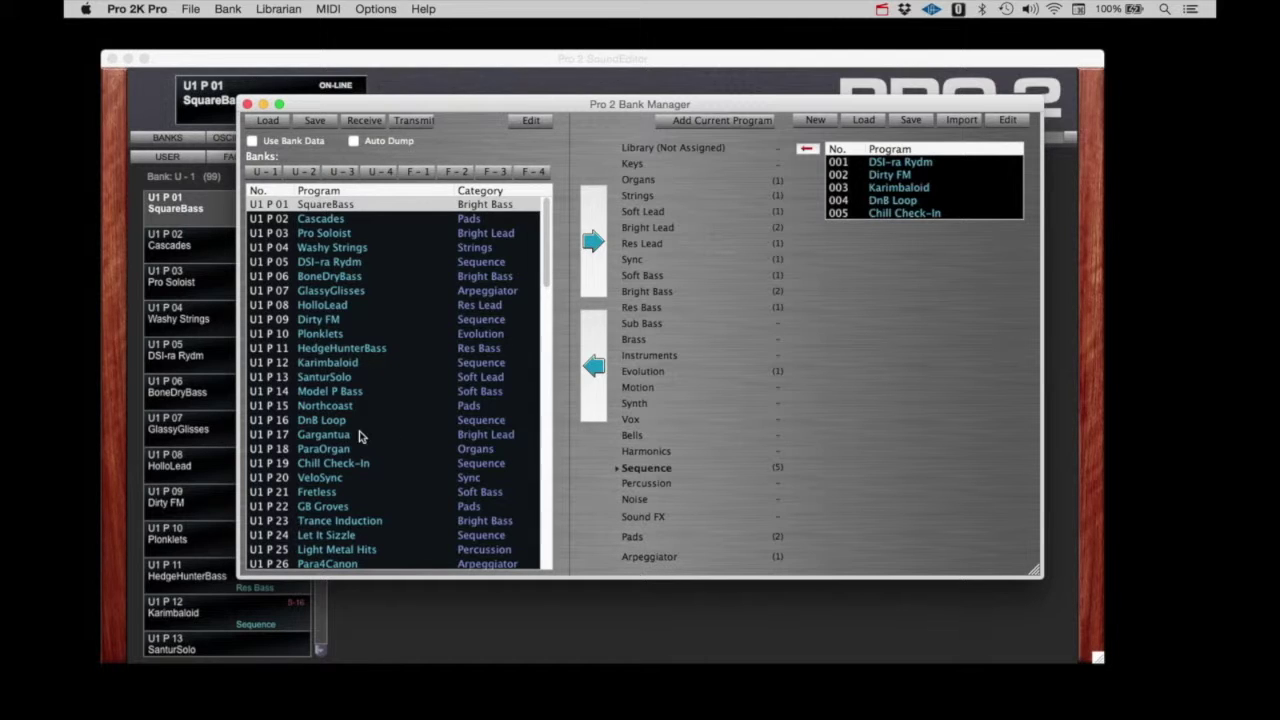
pyautogui.click(816, 122)
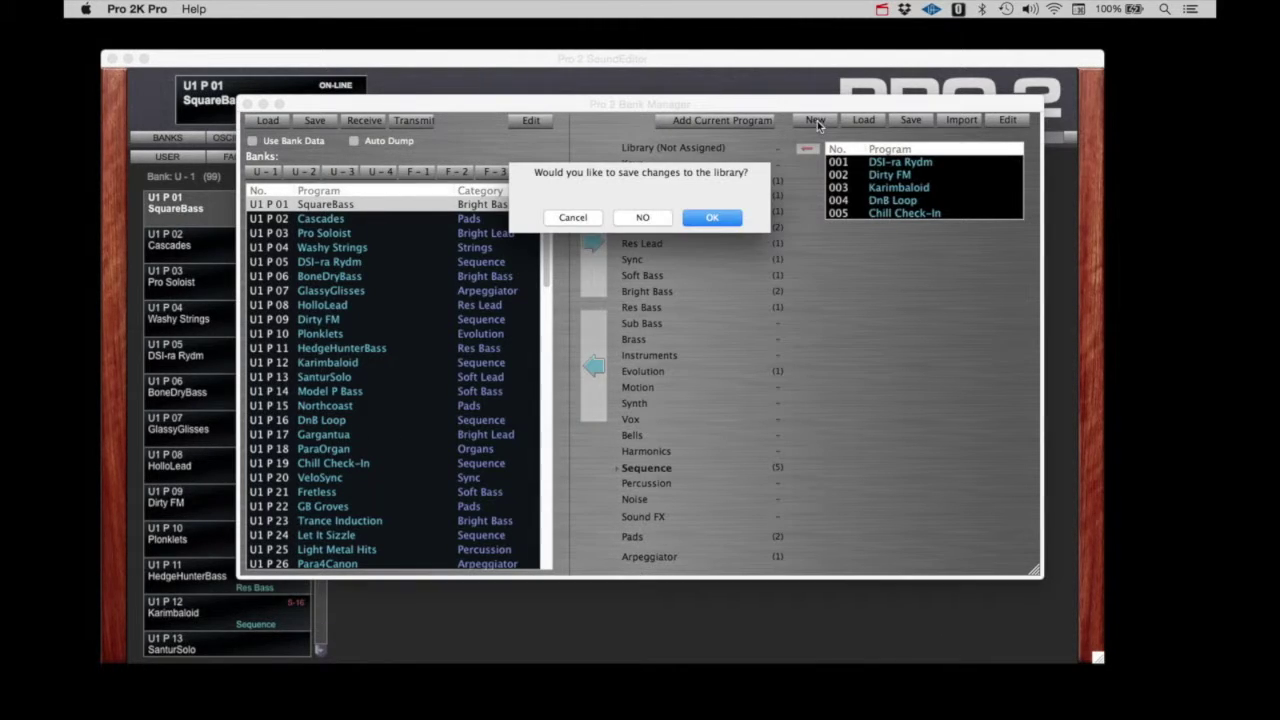
pyautogui.click(640, 219)
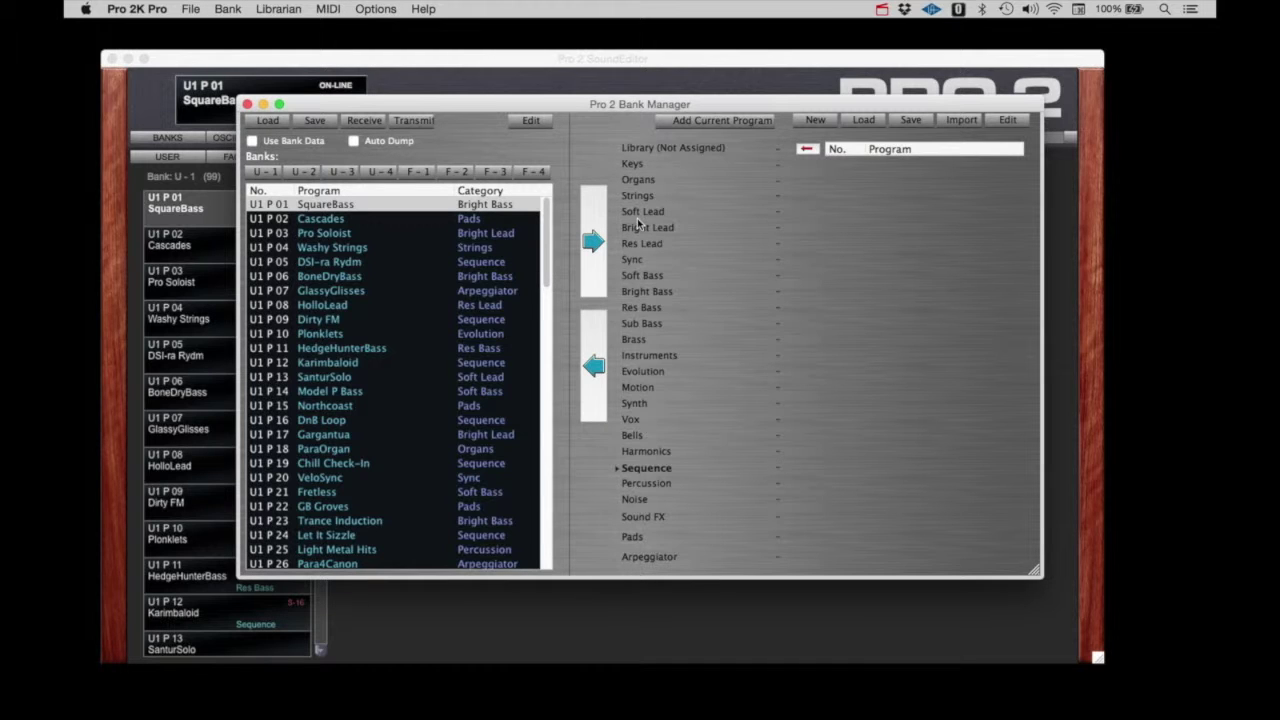
# Send all programs of banks U1 and U2 into the library, sorted into categories
pyautogui.click(333, 208)
pyautogui.scroll(-15, 360, 366)
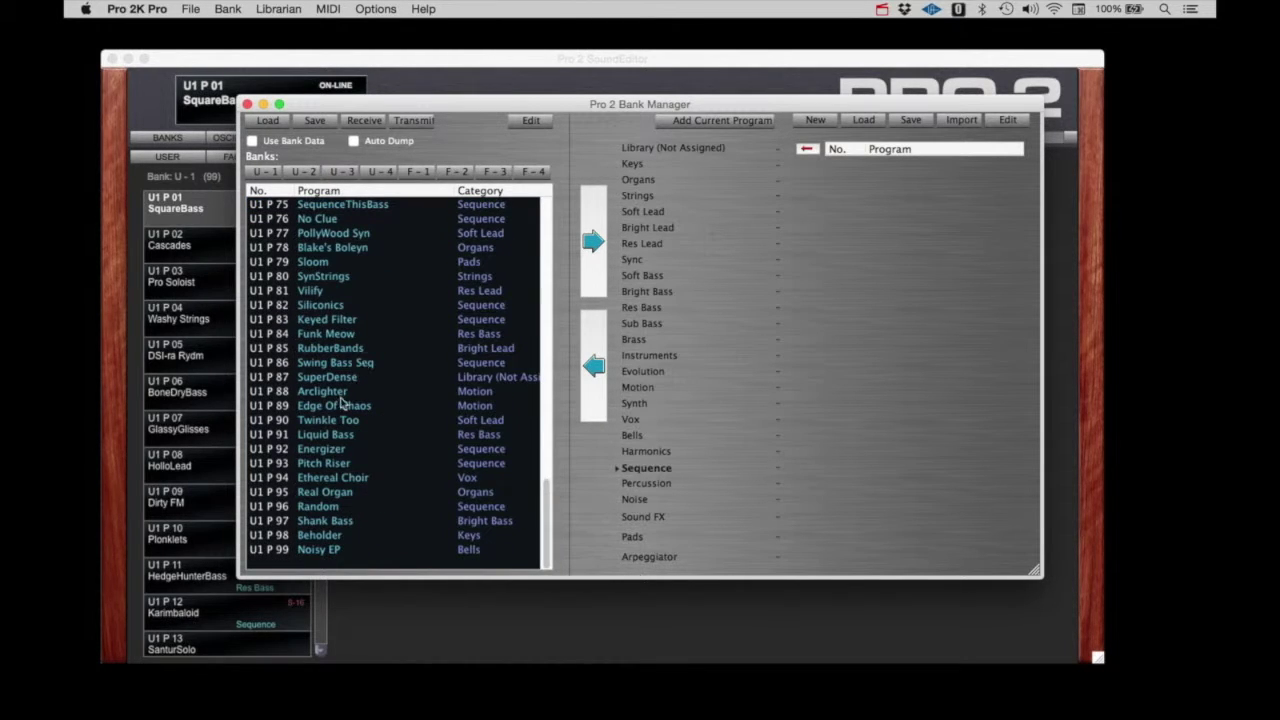
pyautogui.keyDown('shift'); pyautogui.click(316, 555); pyautogui.keyUp('shift')
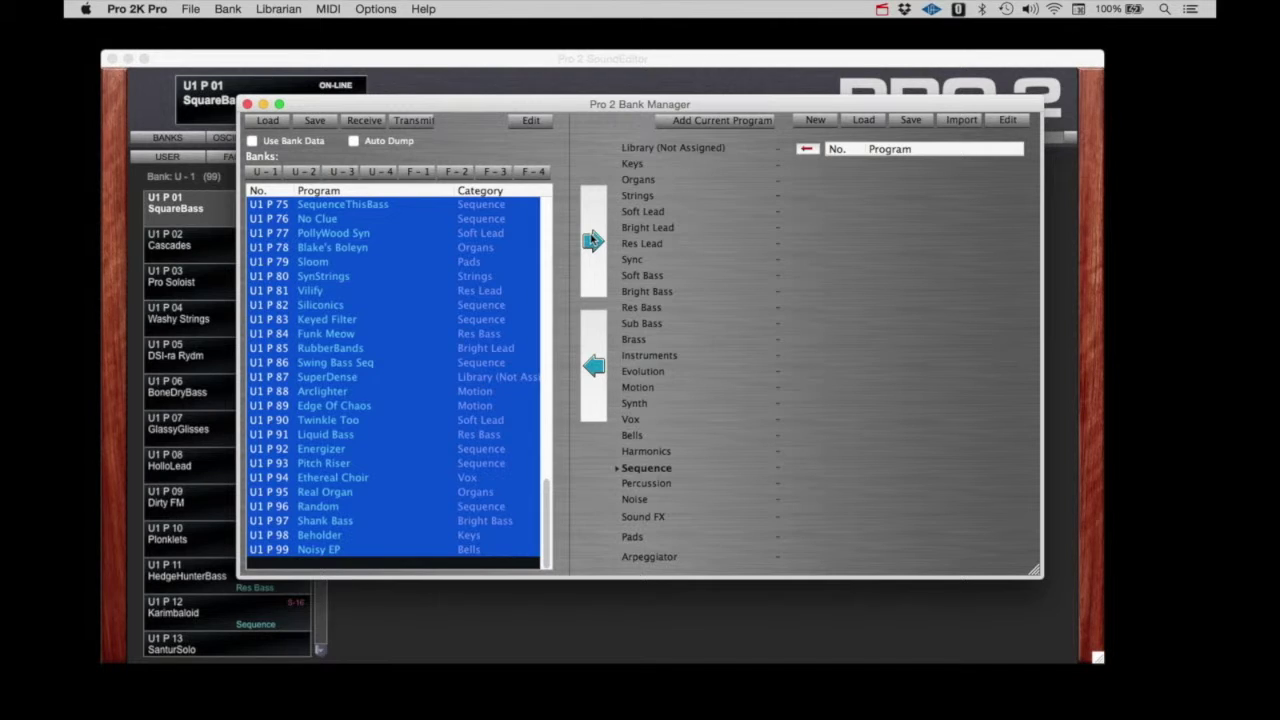
pyautogui.click(593, 241)
pyautogui.click(716, 218)
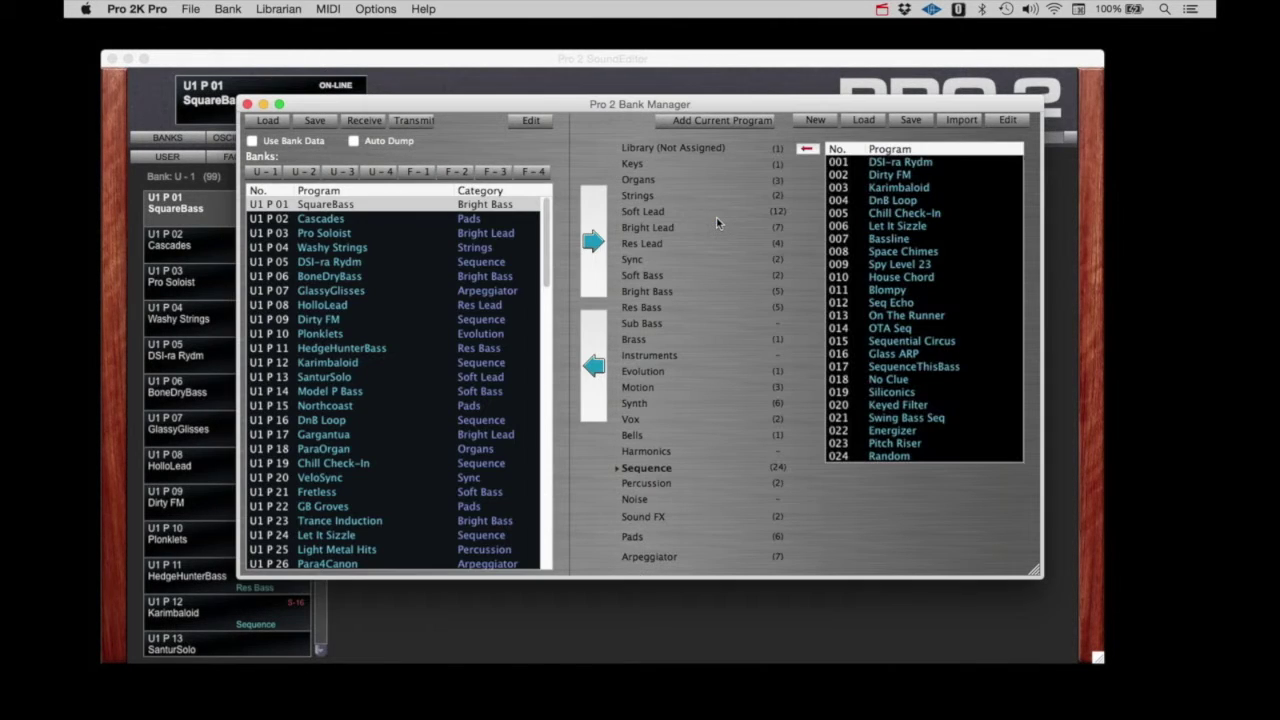
pyautogui.click(304, 173)
pyautogui.click(320, 206)
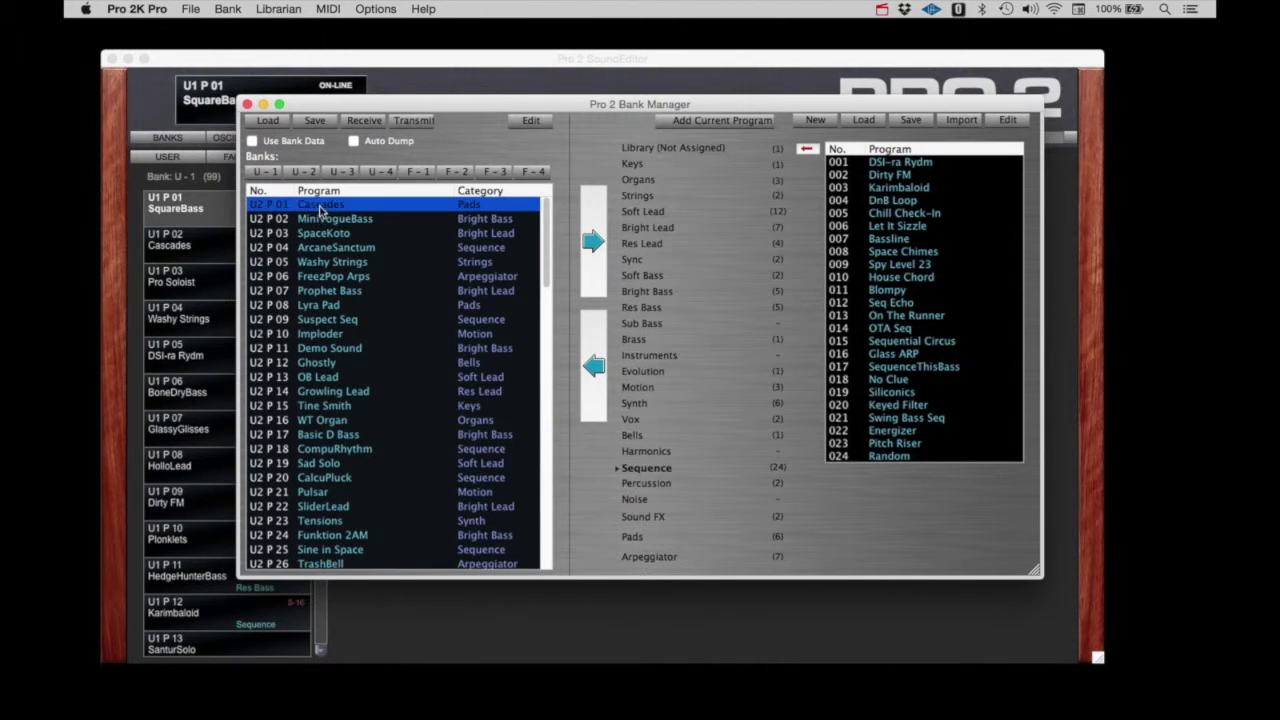
pyautogui.scroll(-15, 322, 220)
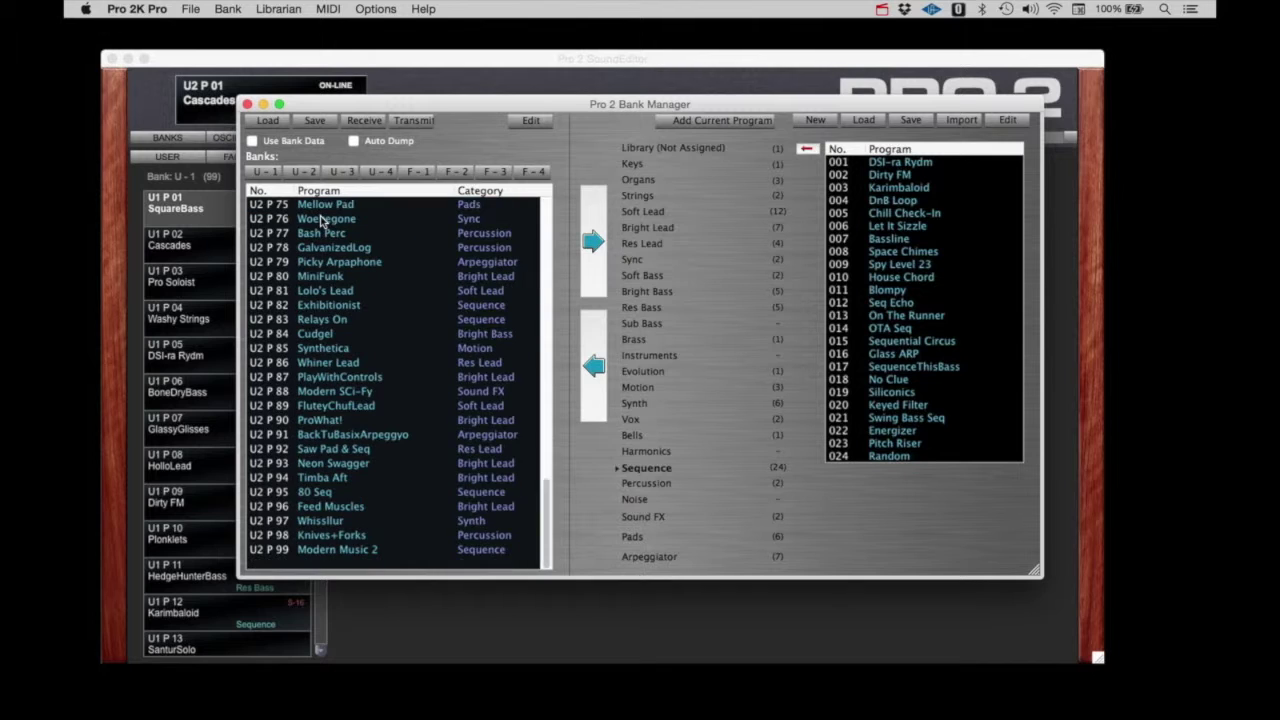
pyautogui.keyDown('shift'); pyautogui.click(337, 549); pyautogui.keyUp('shift')
pyautogui.click(604, 250)
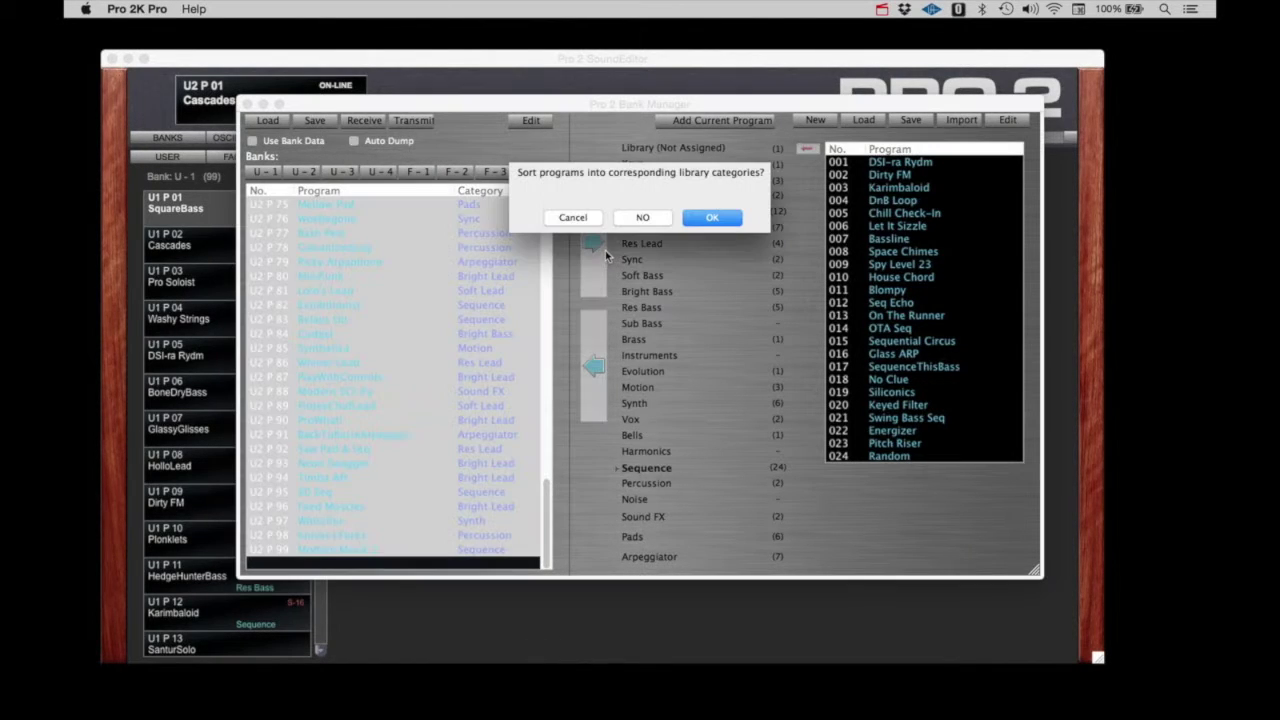
pyautogui.click(712, 218)
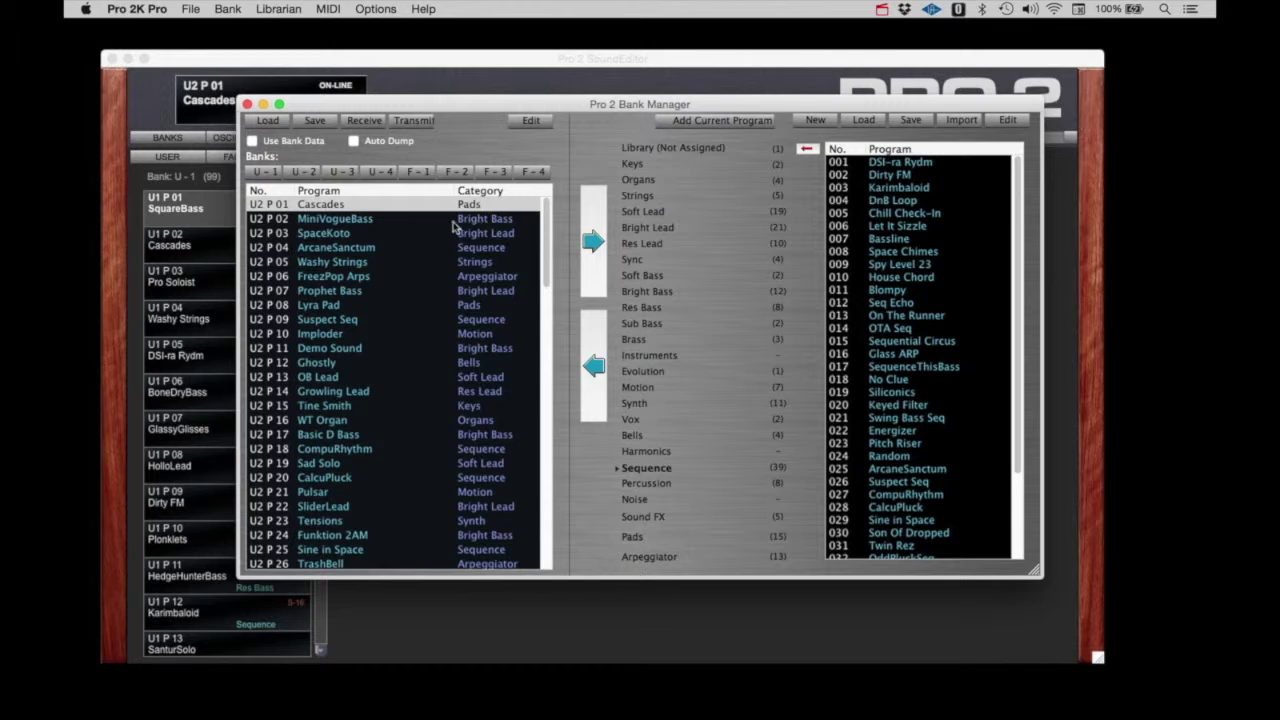
# Send all programs of banks U3 and U4 into the library, sorted into categories
pyautogui.click(342, 172)
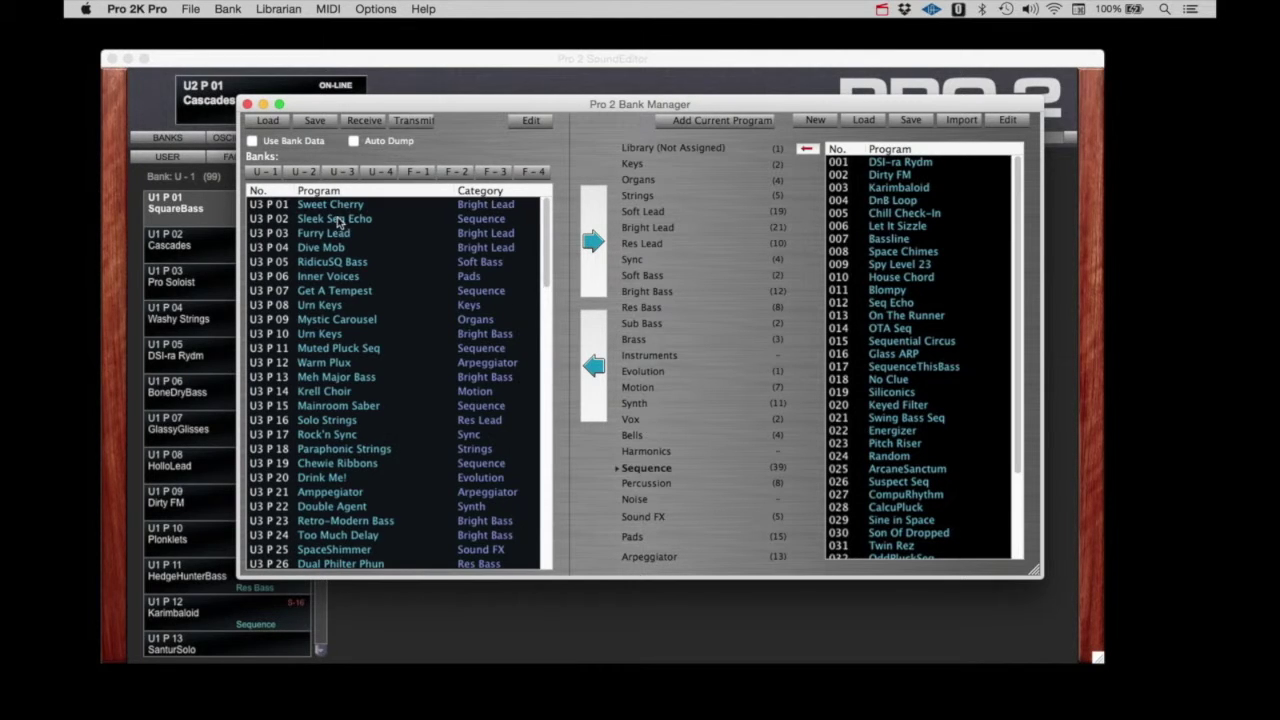
pyautogui.scroll(-15, 338, 215)
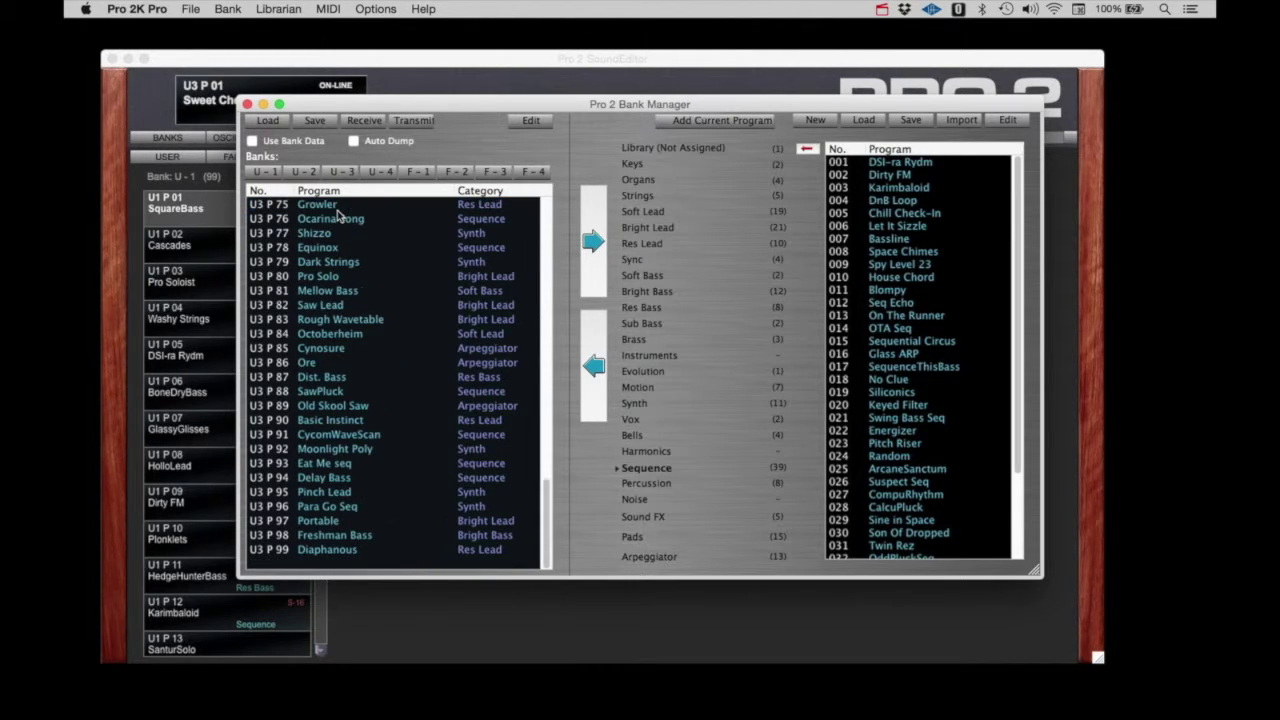
pyautogui.keyDown('shift'); pyautogui.click(327, 549); pyautogui.keyUp('shift')
pyautogui.click(598, 262)
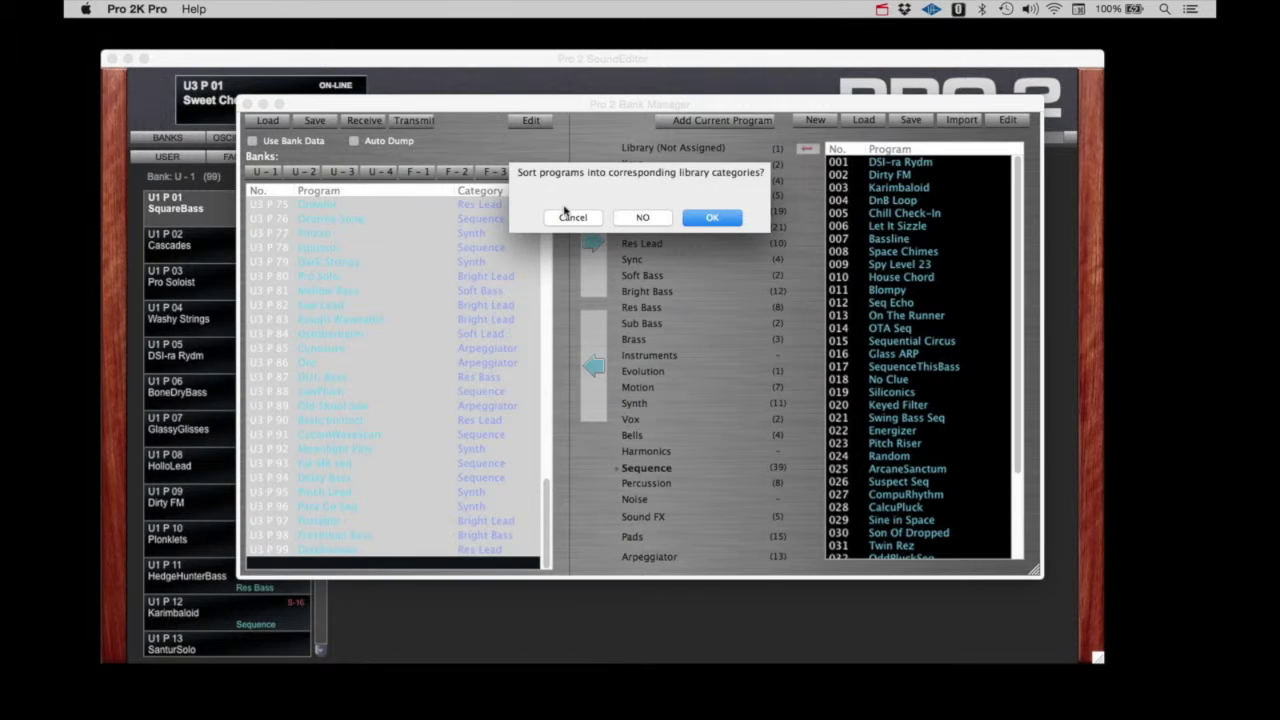
pyautogui.click(712, 218)
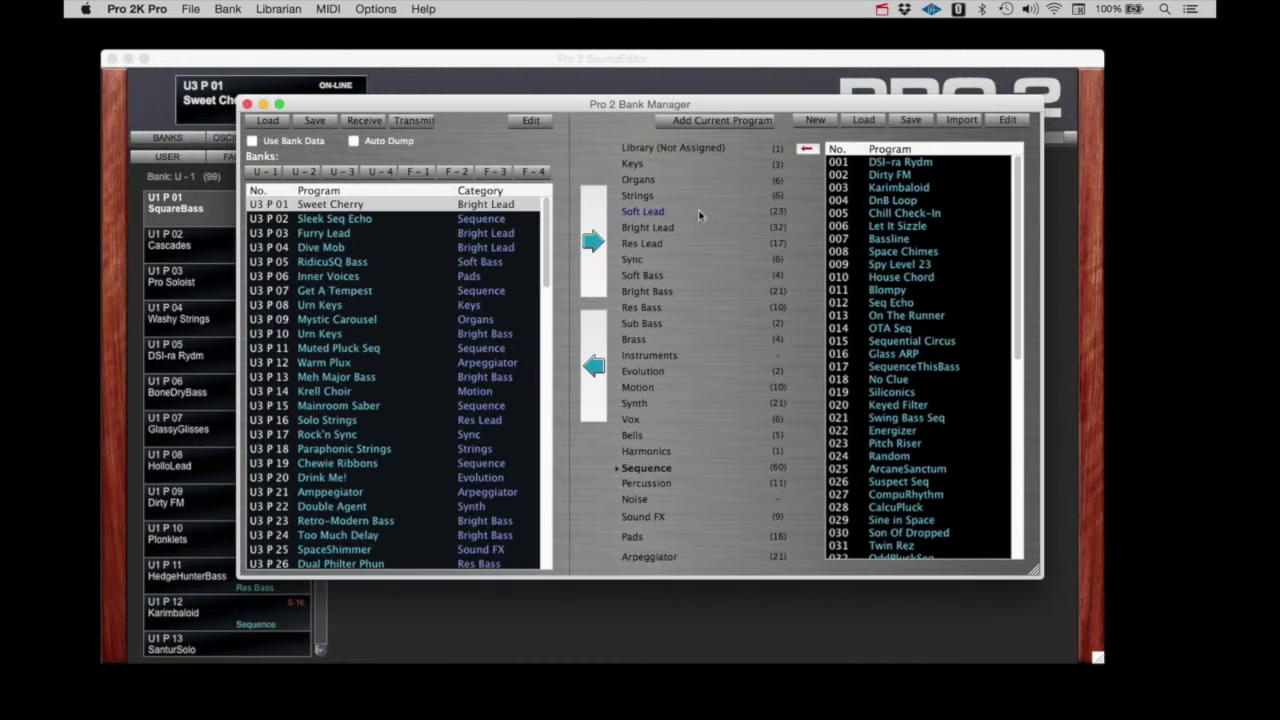
pyautogui.click(388, 175)
pyautogui.click(360, 206)
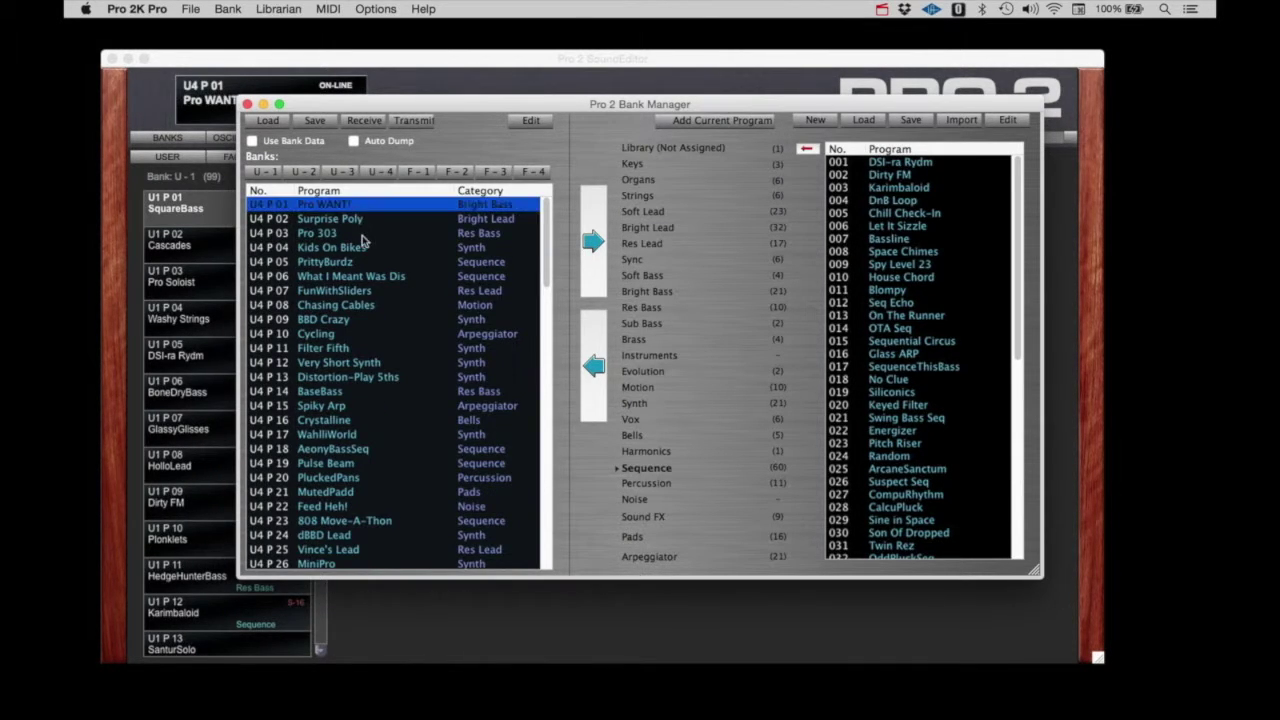
pyautogui.scroll(-15, 366, 242)
pyautogui.keyDown('shift'); pyautogui.click(336, 549); pyautogui.keyUp('shift')
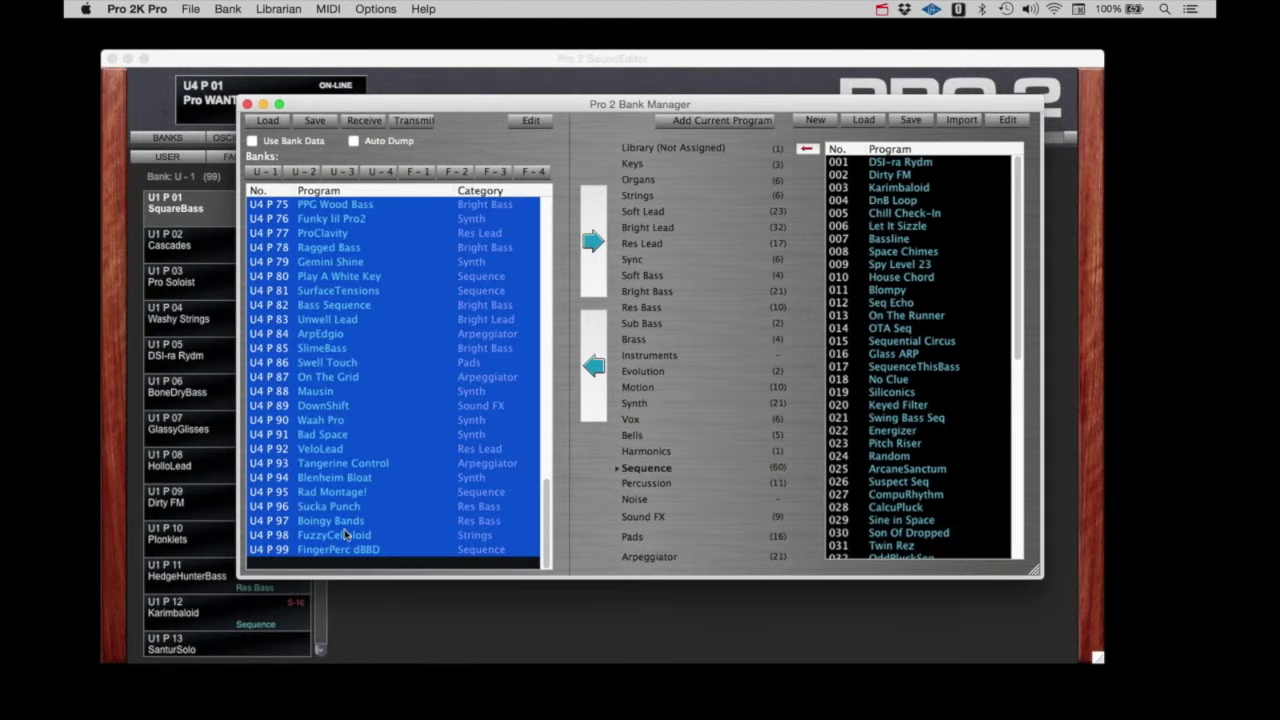
pyautogui.click(593, 241)
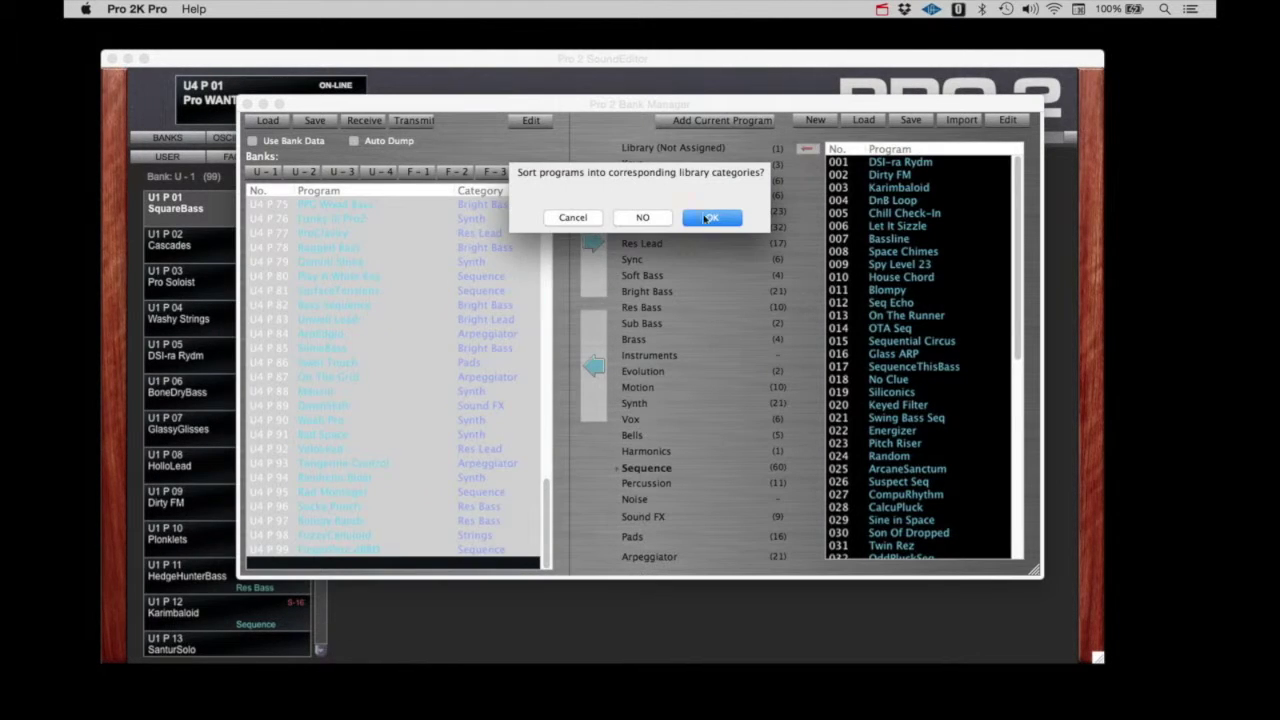
pyautogui.click(709, 218)
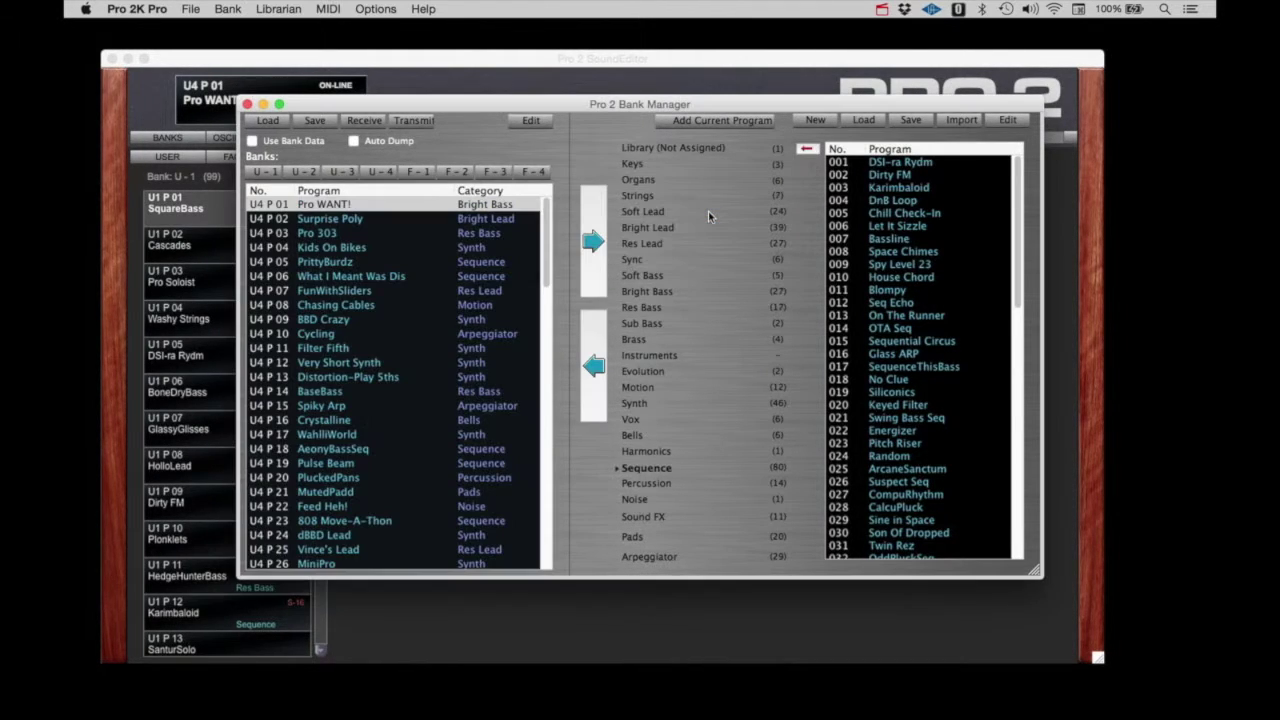
# Review the Keys, Organs, Strings, lead and bass categories, ending on Organs with six programs
pyautogui.click(635, 165)
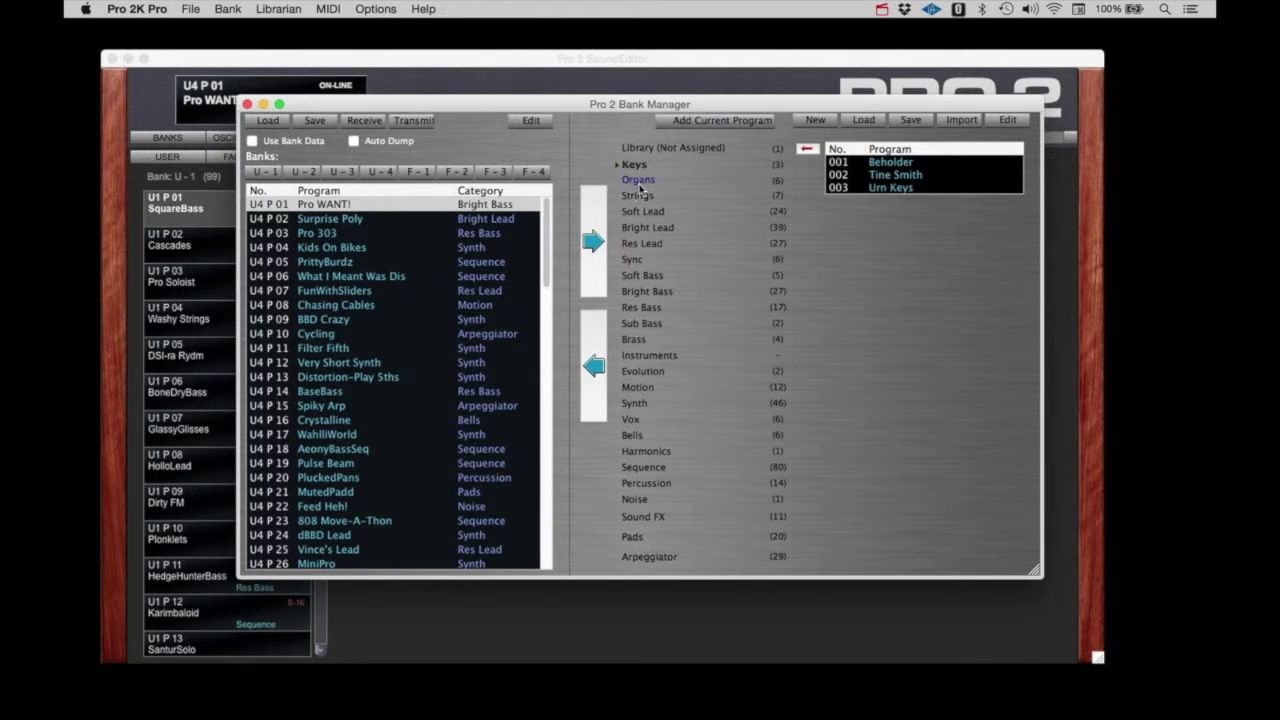
pyautogui.click(639, 184)
pyautogui.click(640, 196)
pyautogui.click(641, 212)
pyautogui.click(641, 228)
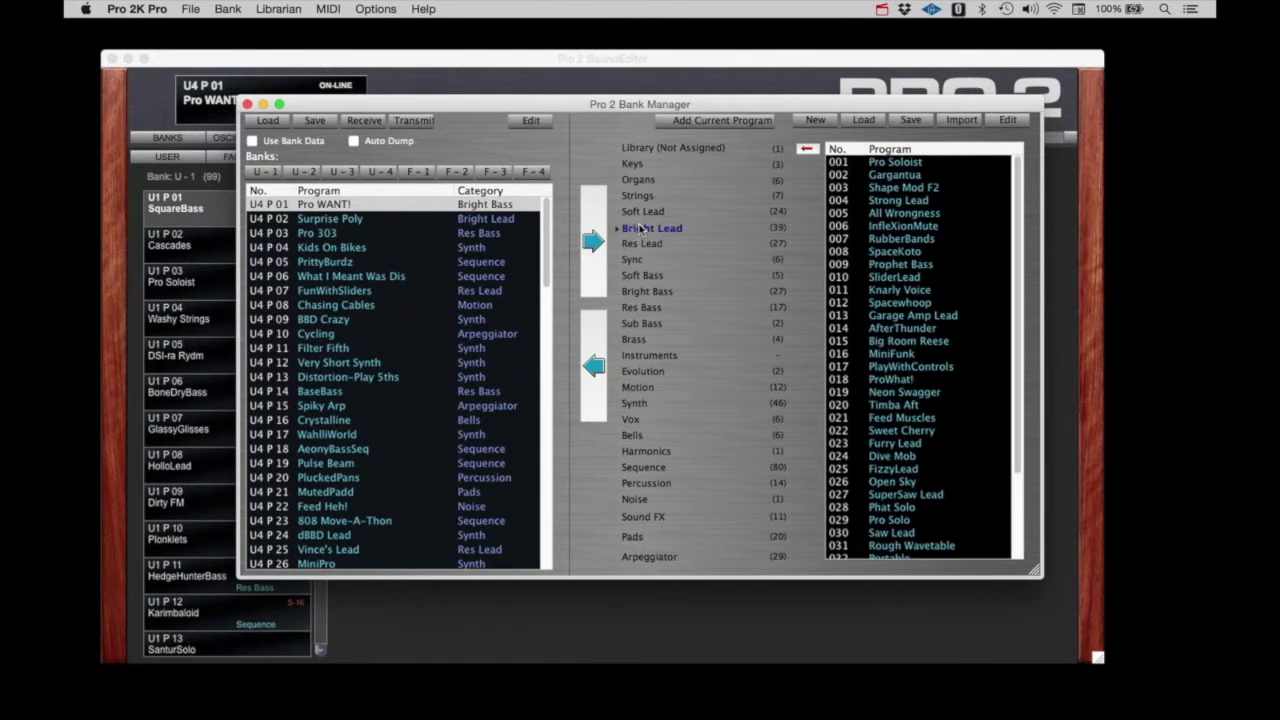
pyautogui.click(641, 244)
pyautogui.click(637, 260)
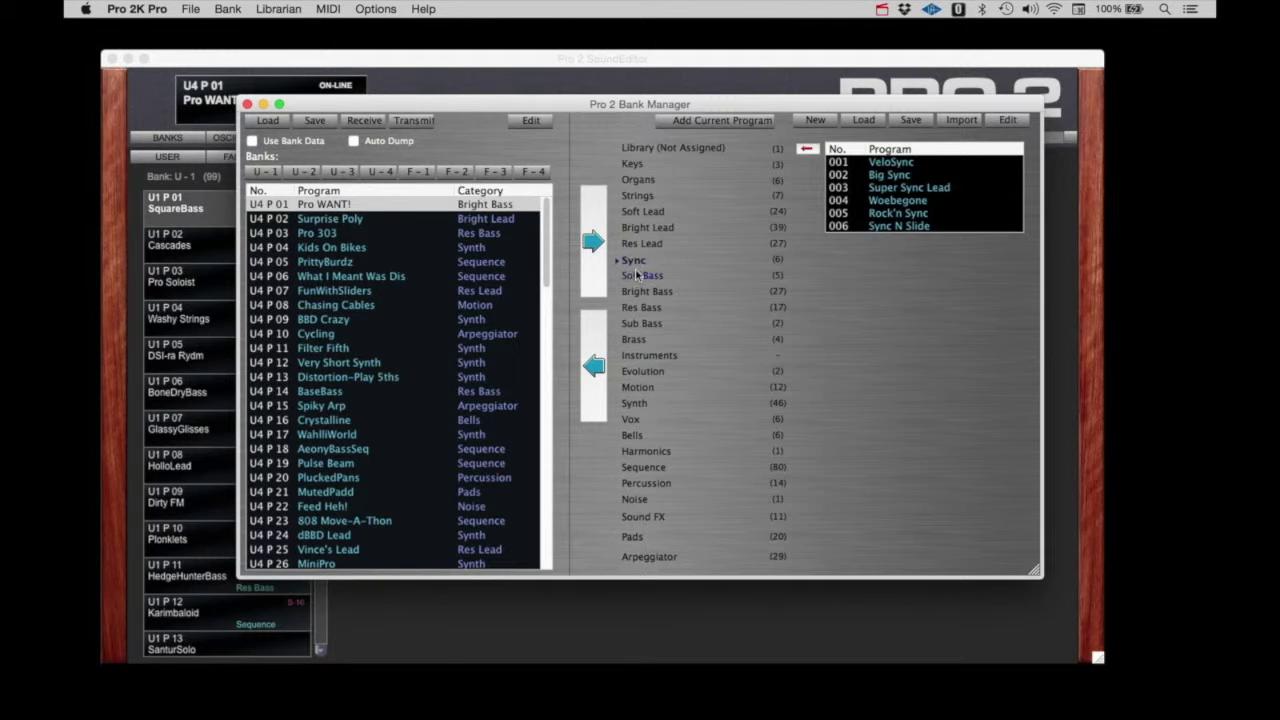
pyautogui.click(637, 275)
pyautogui.click(639, 291)
pyautogui.click(637, 308)
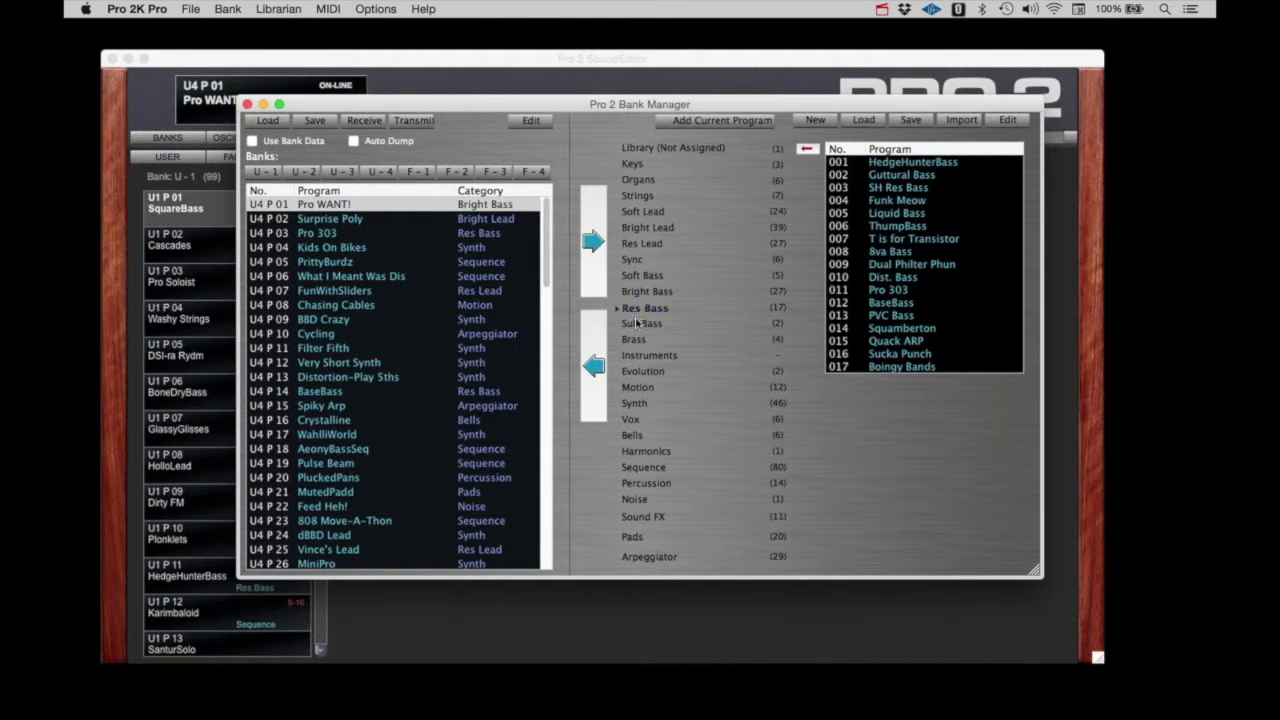
pyautogui.click(637, 324)
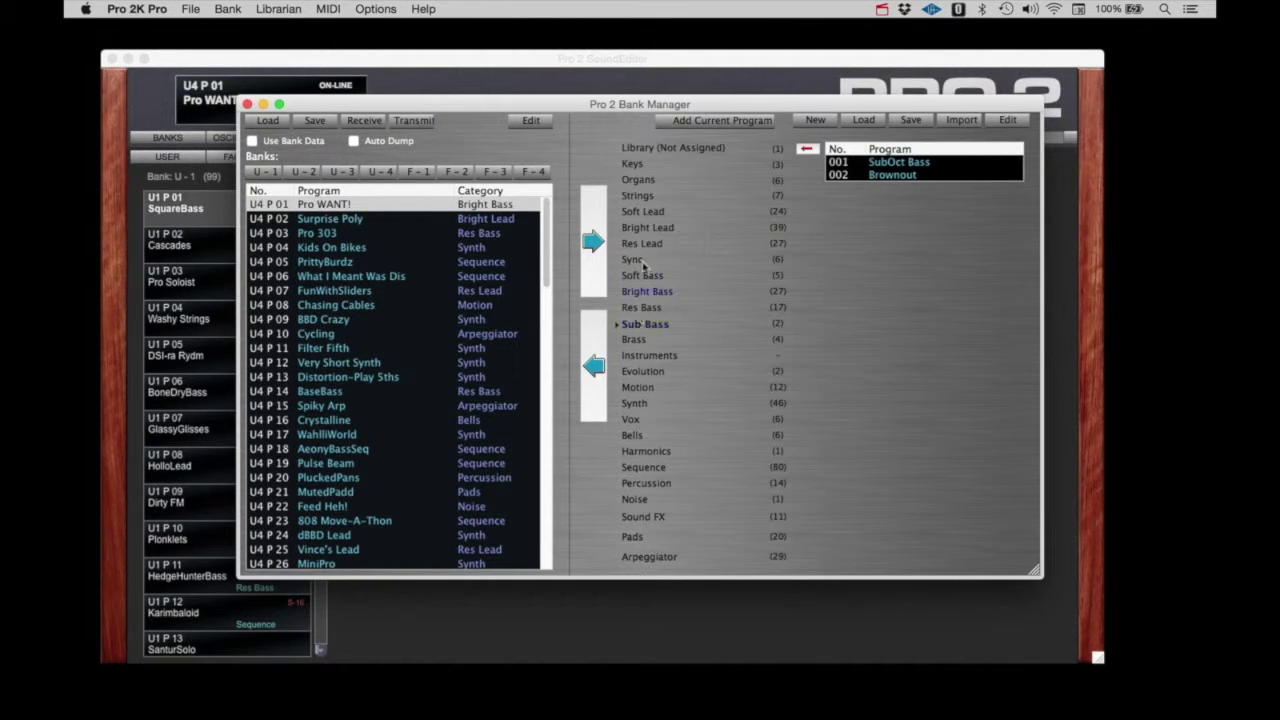
pyautogui.click(640, 180)
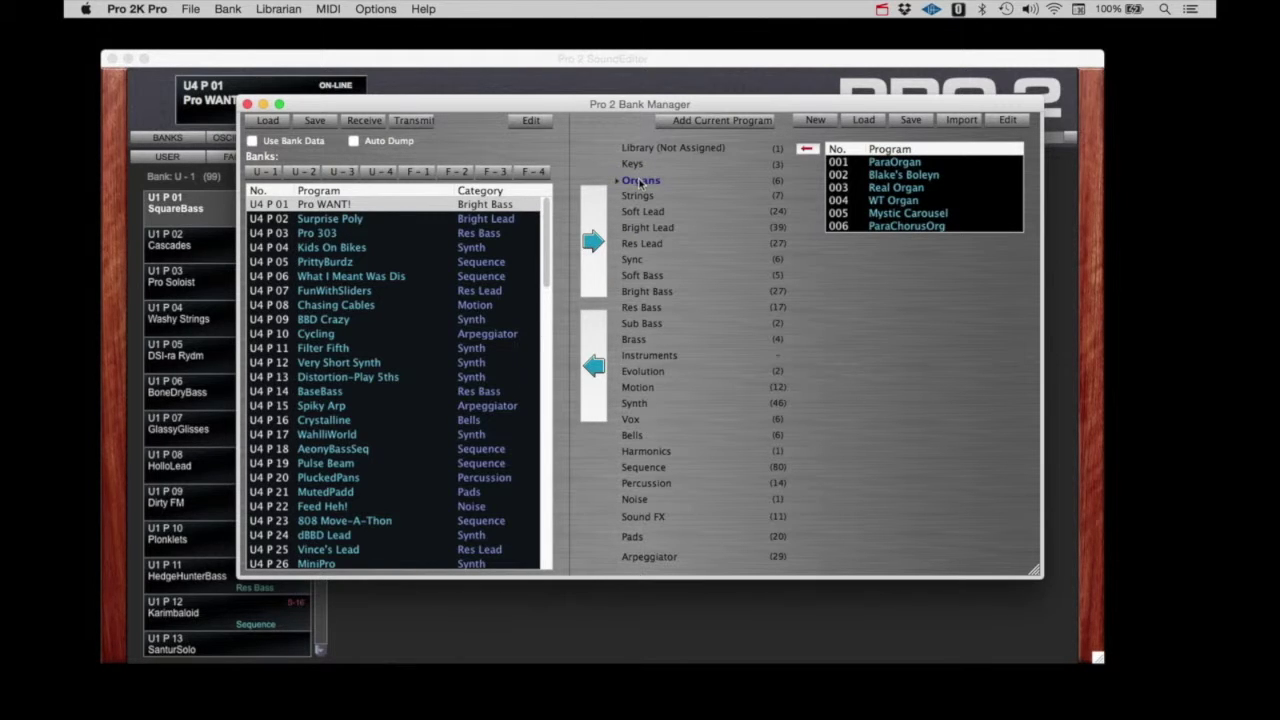
# Save the Organs and Soft Lead categories as library files named Organ and Soft Lead
pyautogui.click(911, 121)
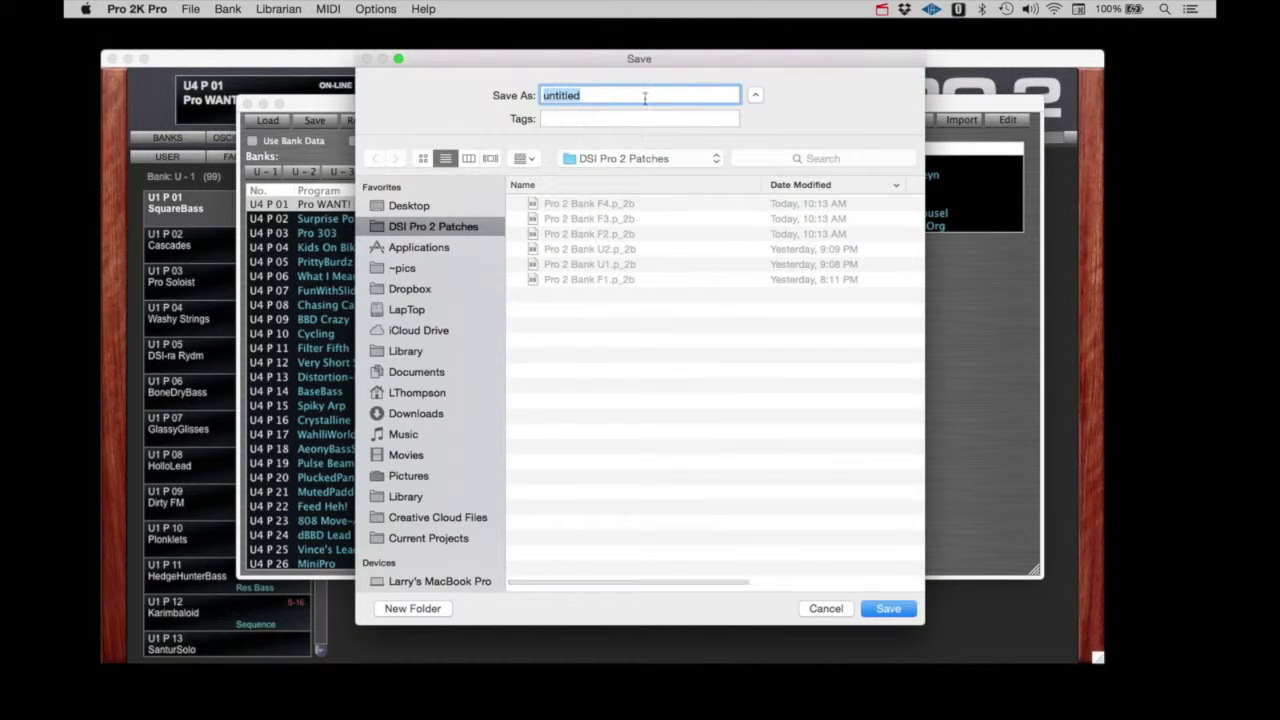
pyautogui.write('Or')
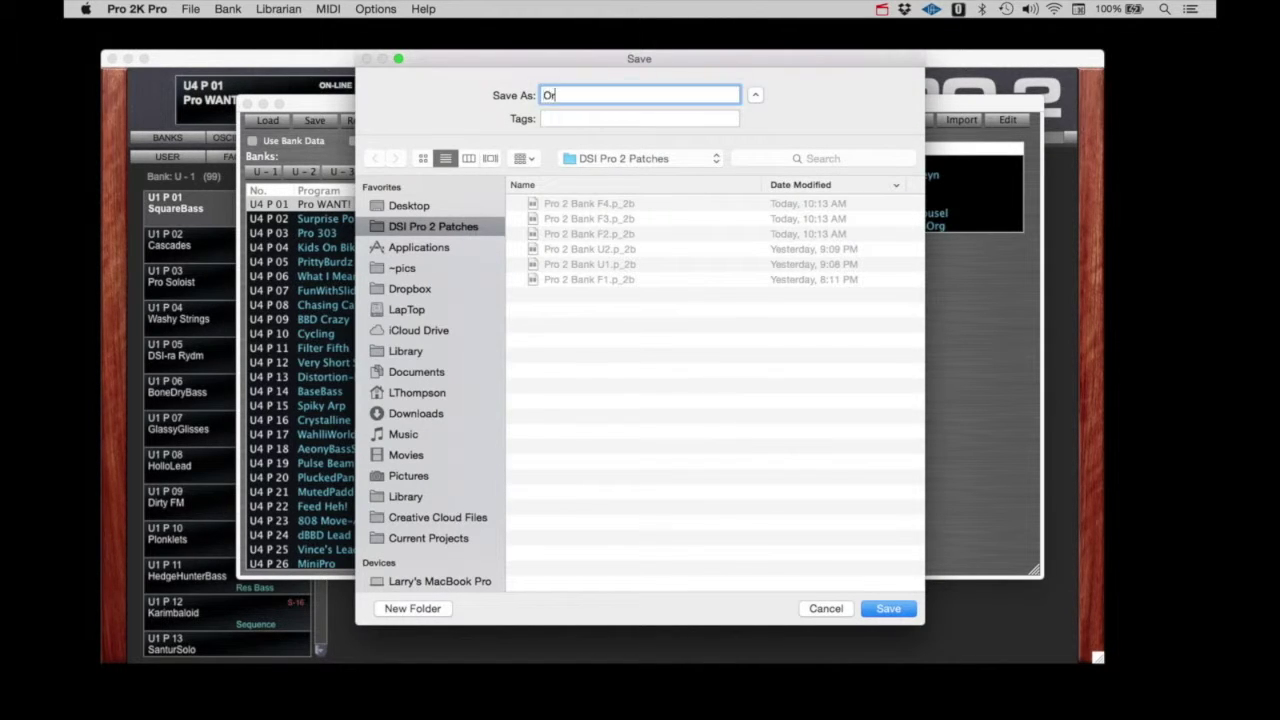
pyautogui.write('gan')
pyautogui.press('Return')
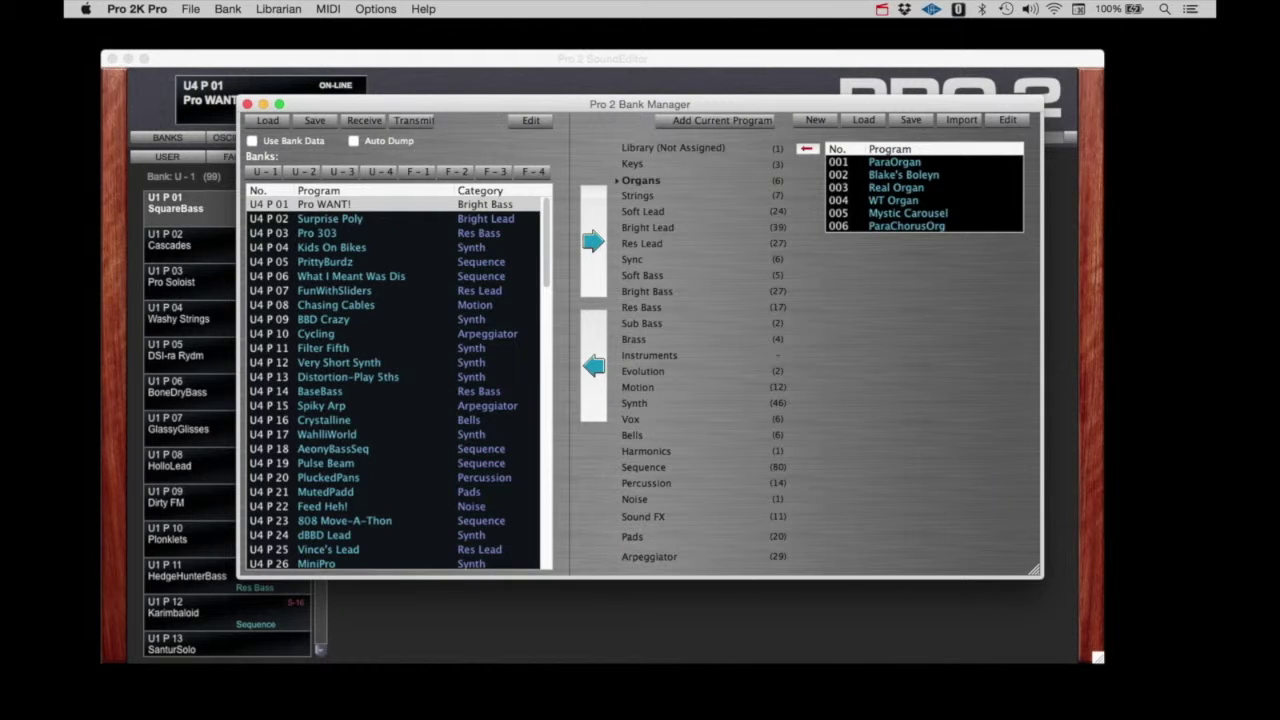
pyautogui.click(645, 212)
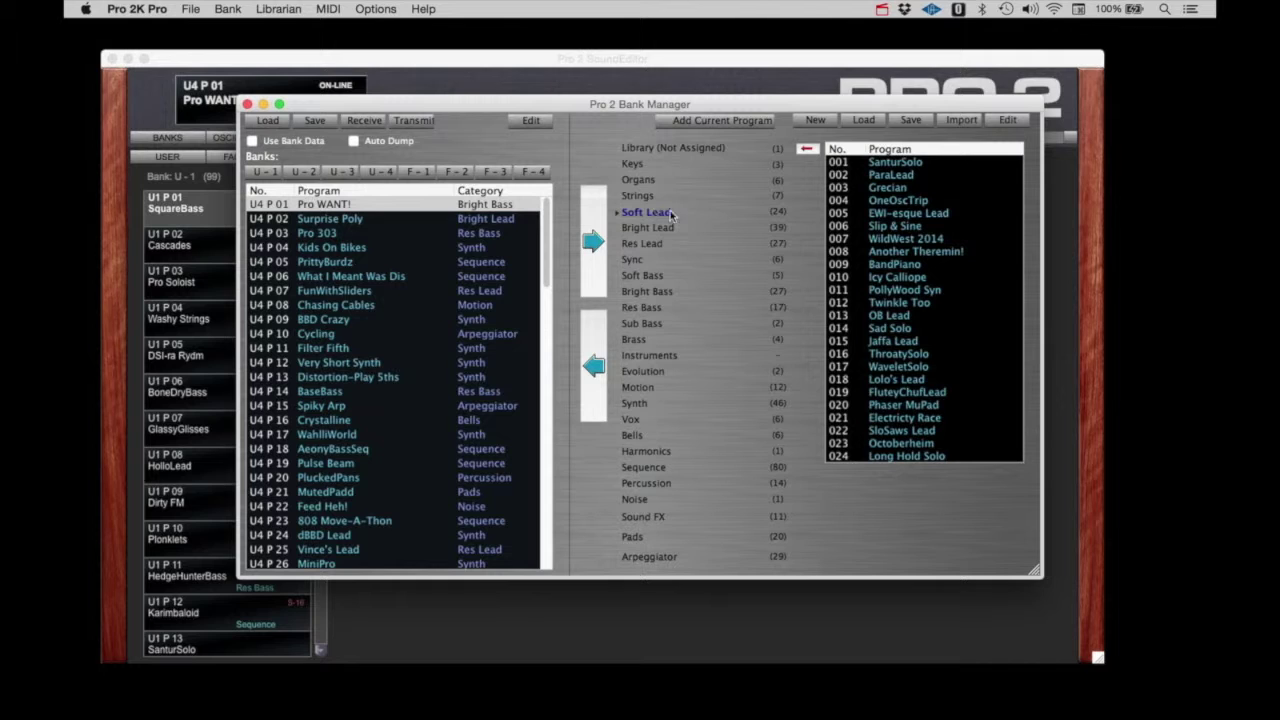
pyautogui.click(921, 122)
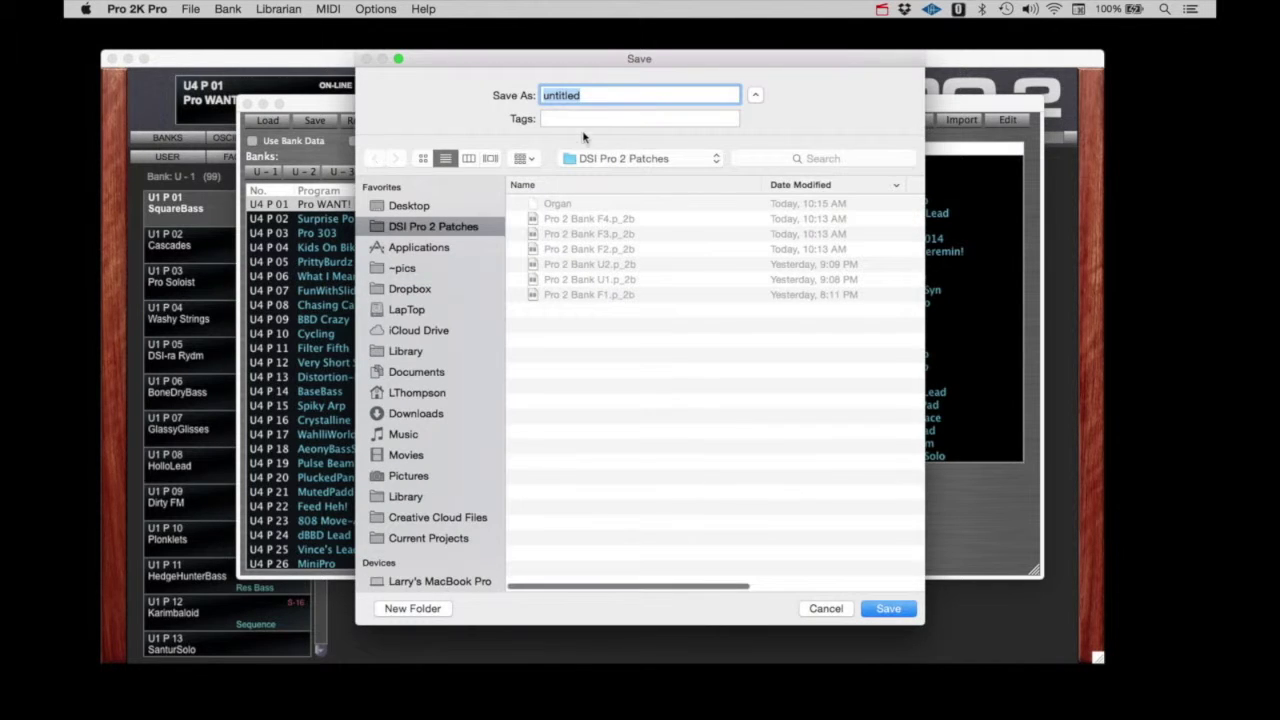
pyautogui.write('S')
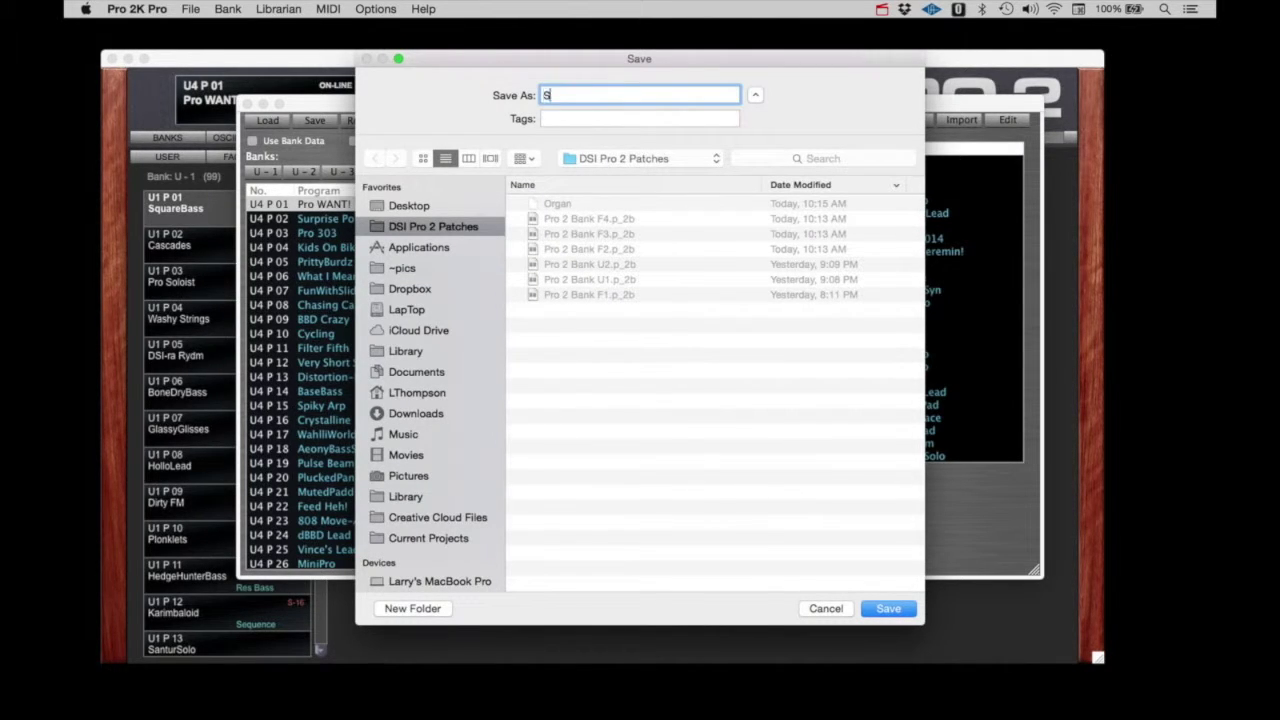
pyautogui.write('oft Leads')
pyautogui.press('Return')
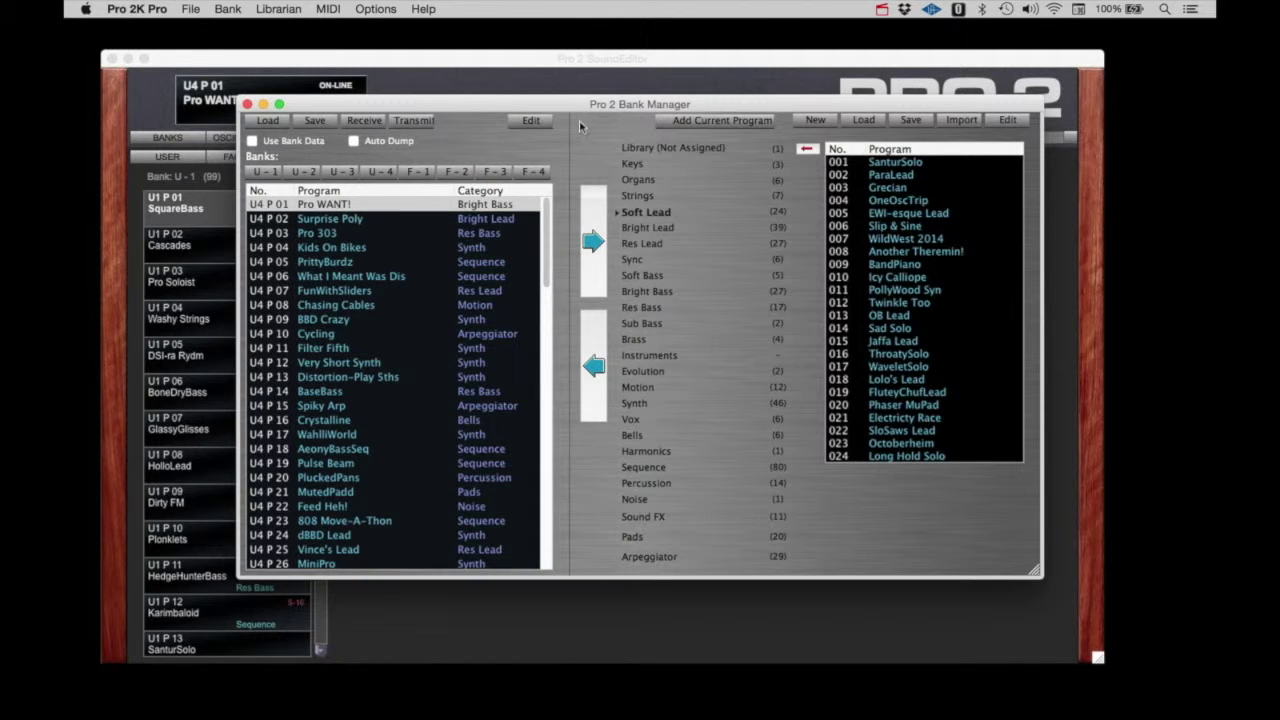
# Save the Synth category's programs as a library file named Synth
pyautogui.click(637, 406)
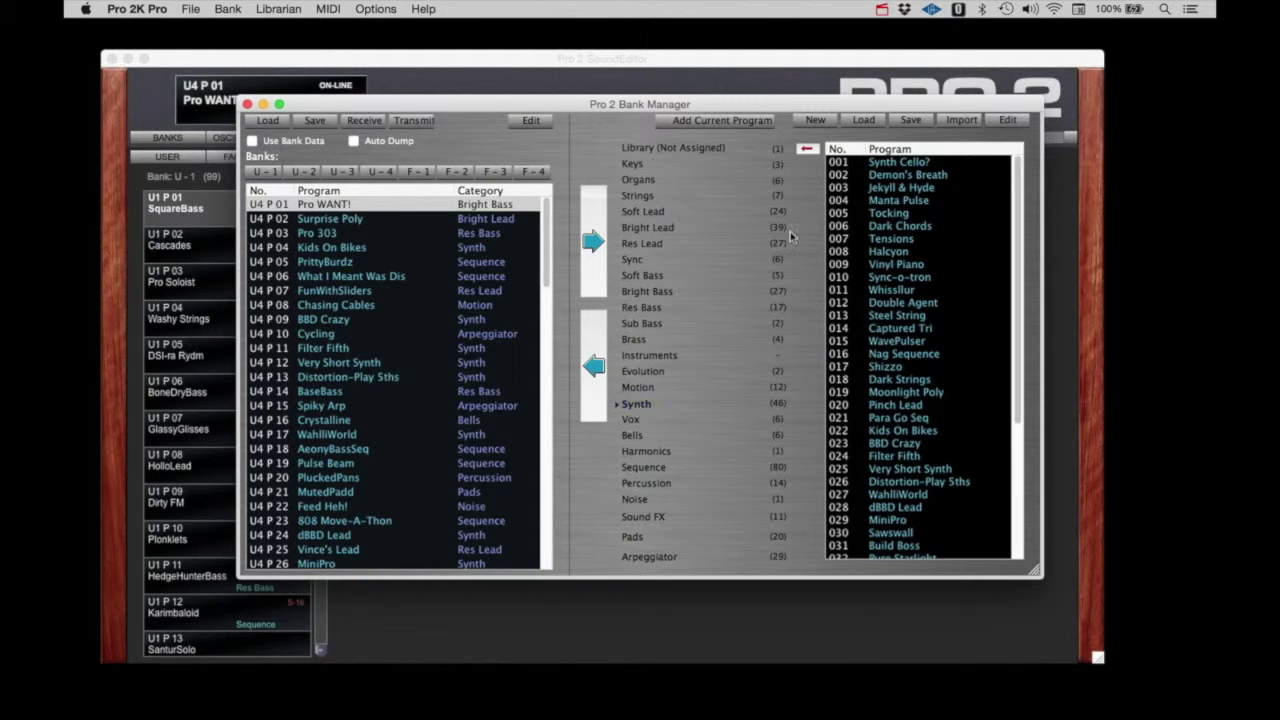
pyautogui.click(924, 121)
pyautogui.write('Synth')
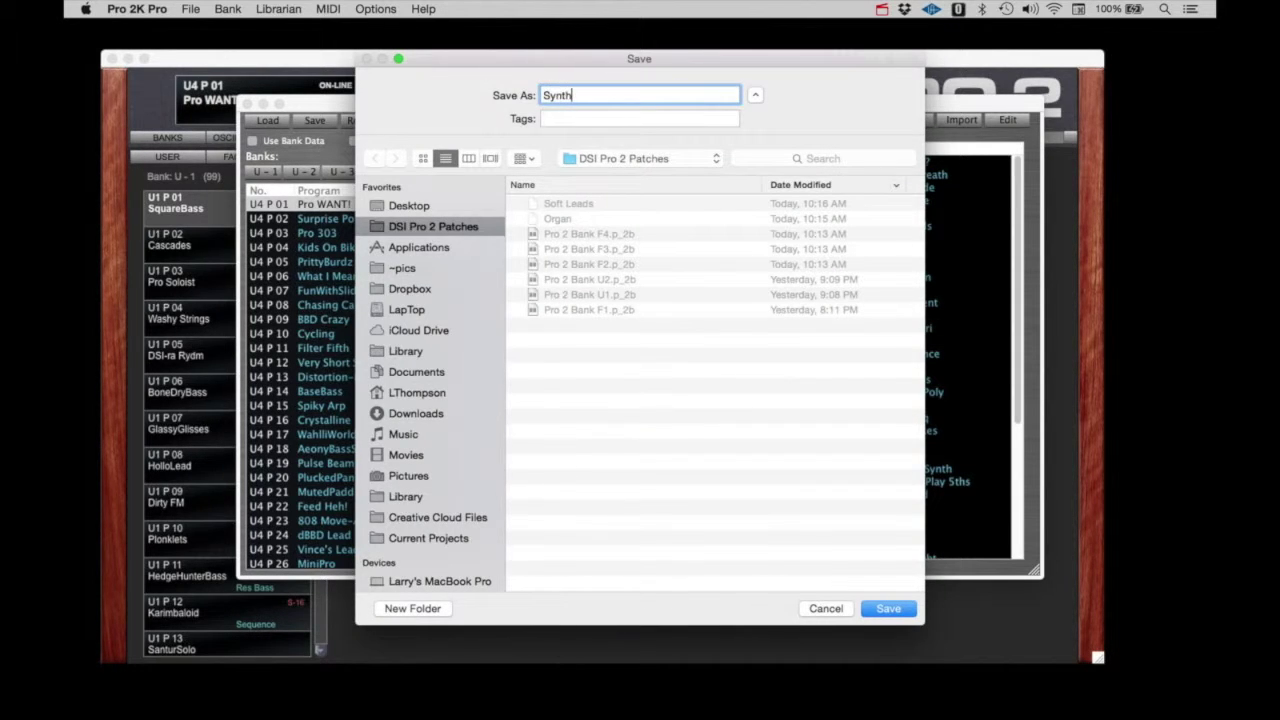
pyautogui.press('Return')
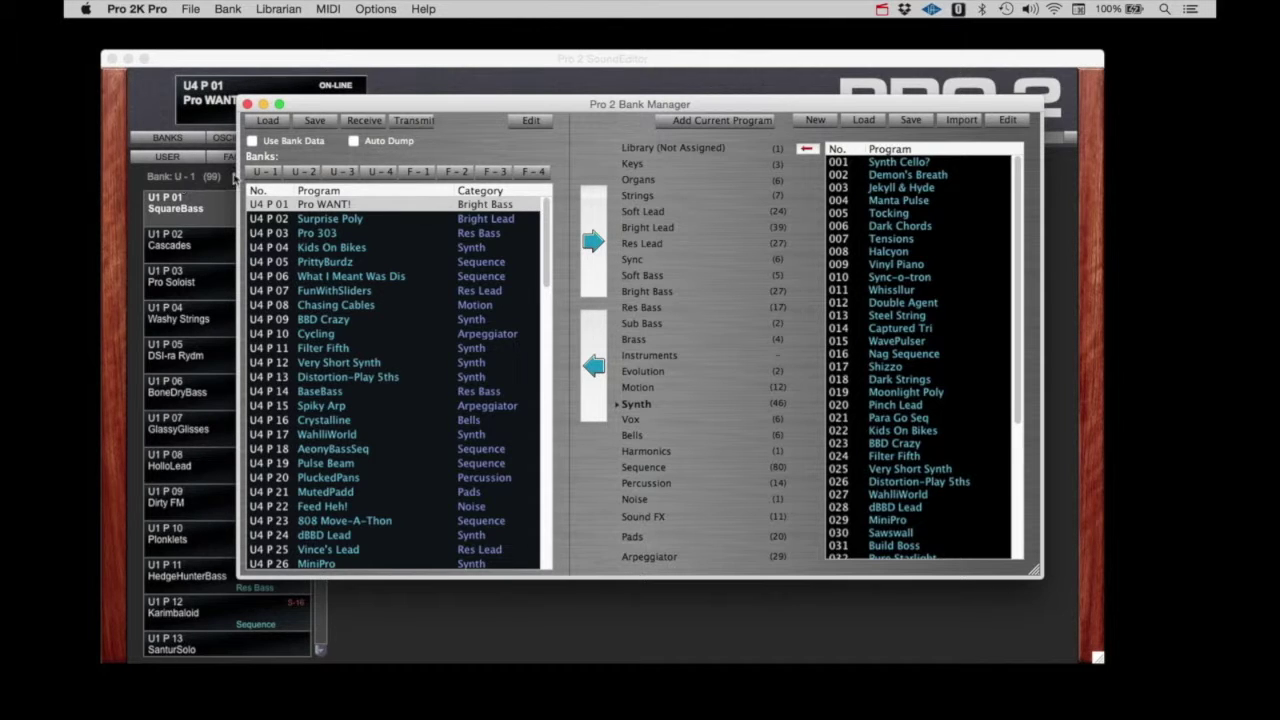
pyautogui.click(265, 171)
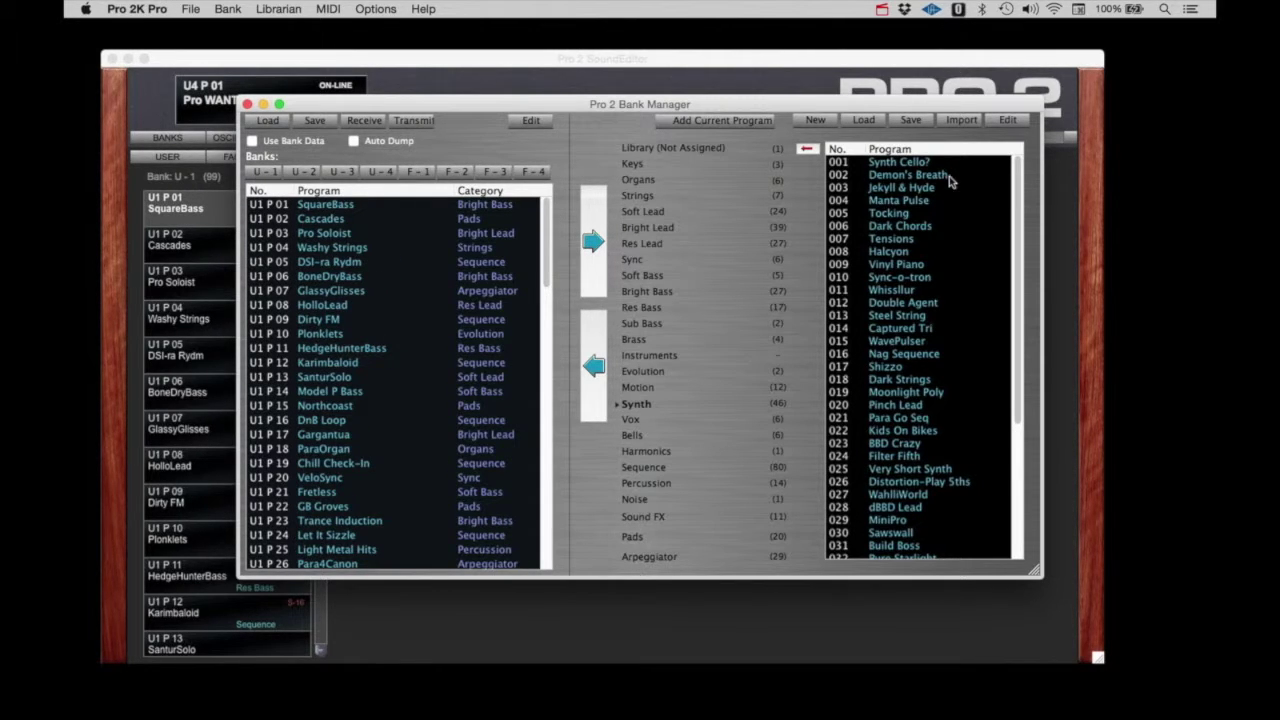
# Write all 46 Synth programs into User bank 1, replacing slots U1 P 01–P 46
pyautogui.click(897, 168)
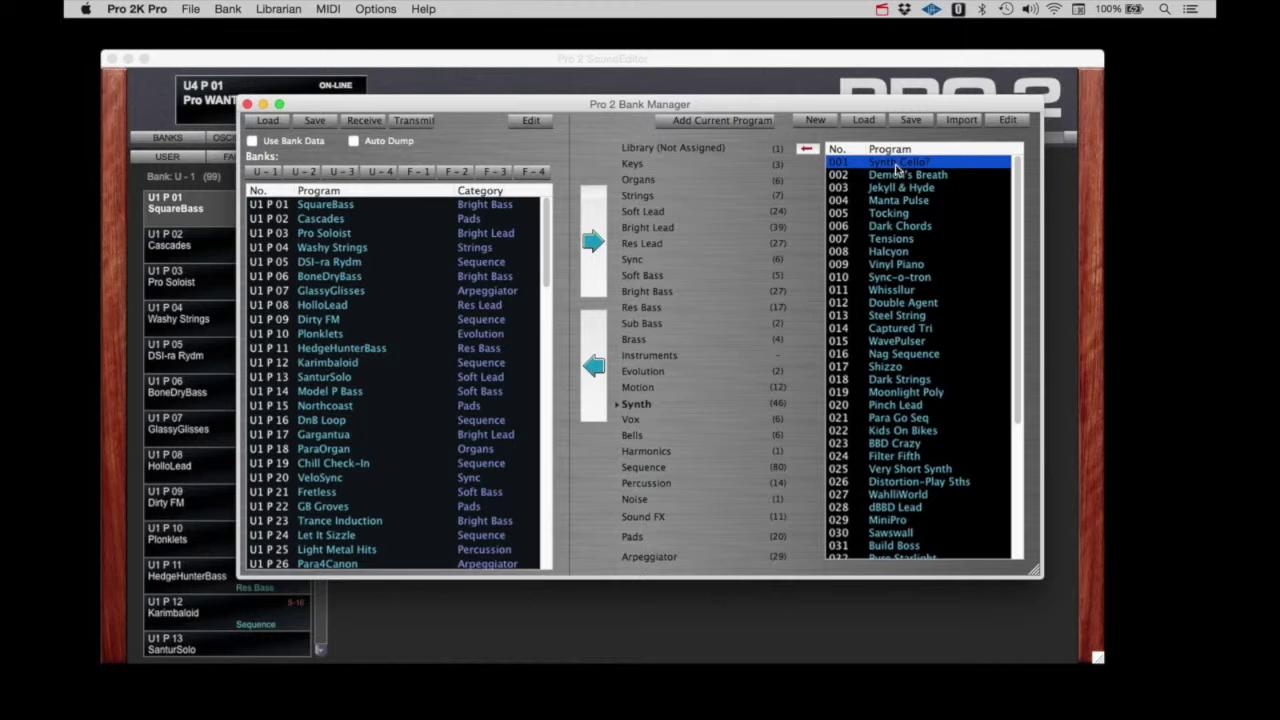
pyautogui.scroll(-5, 912, 350)
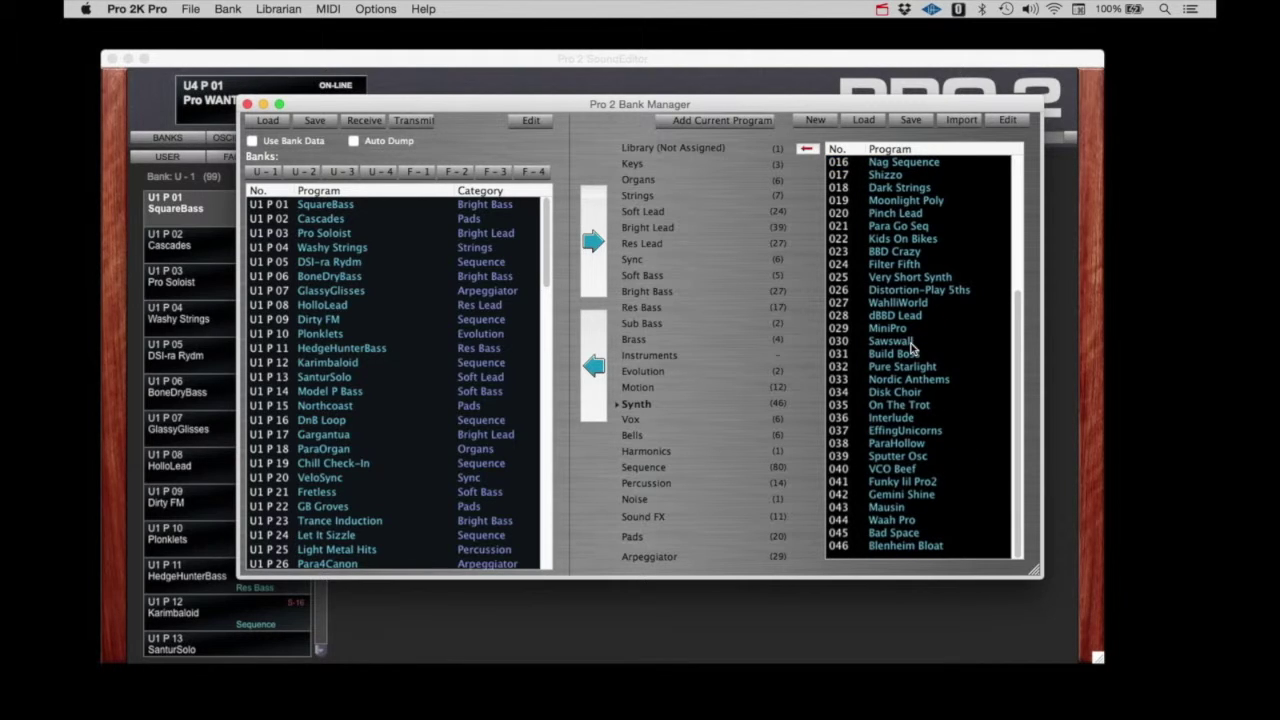
pyautogui.keyDown('shift'); pyautogui.click(902, 548); pyautogui.keyUp('shift')
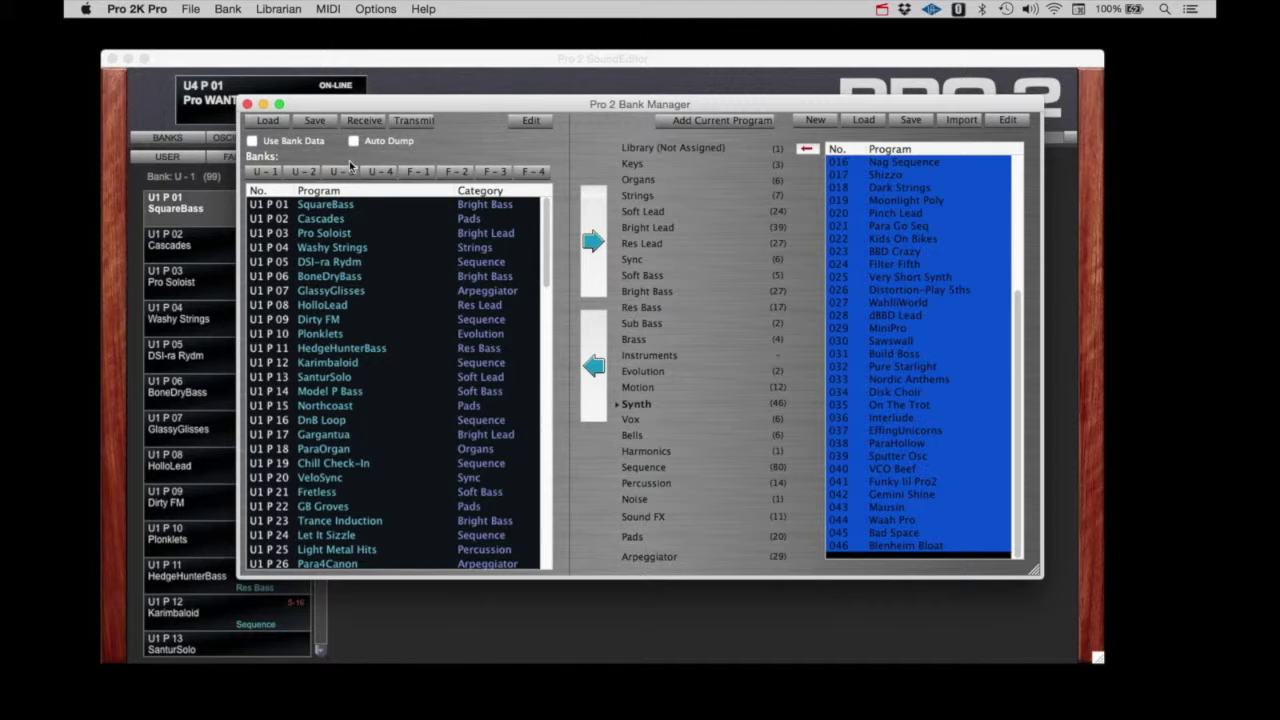
pyautogui.click(379, 173)
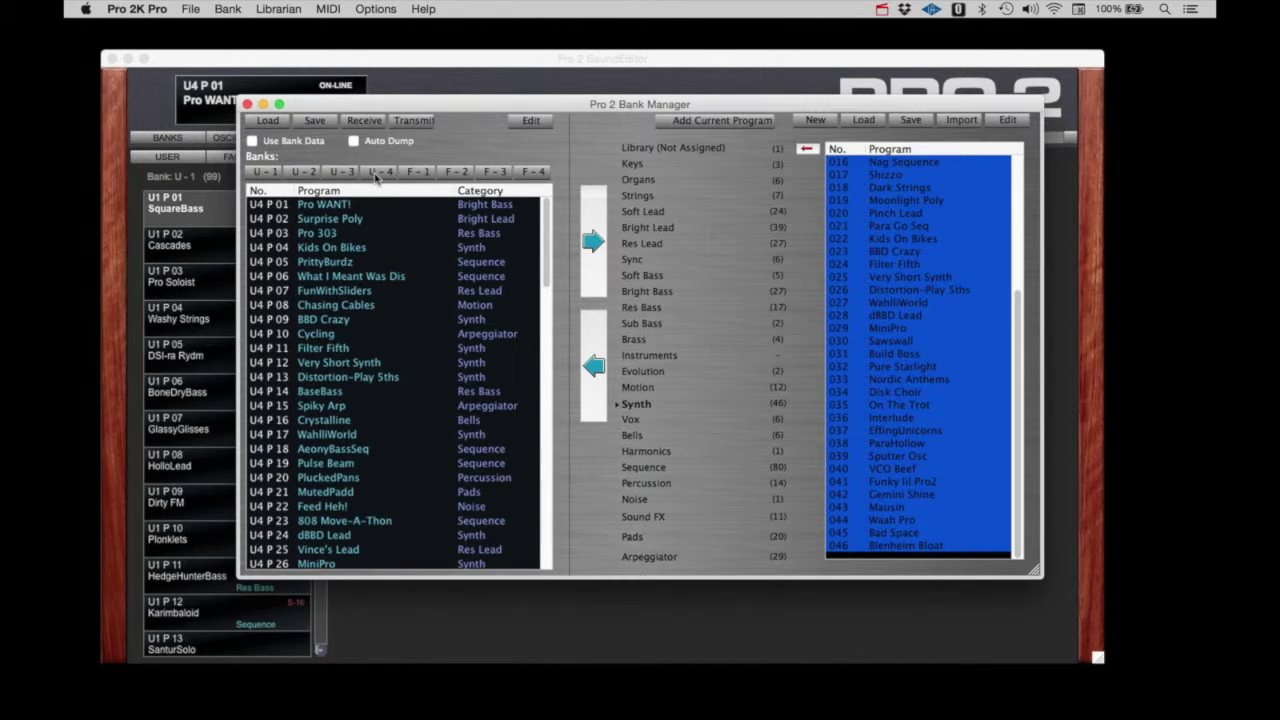
pyautogui.click(266, 172)
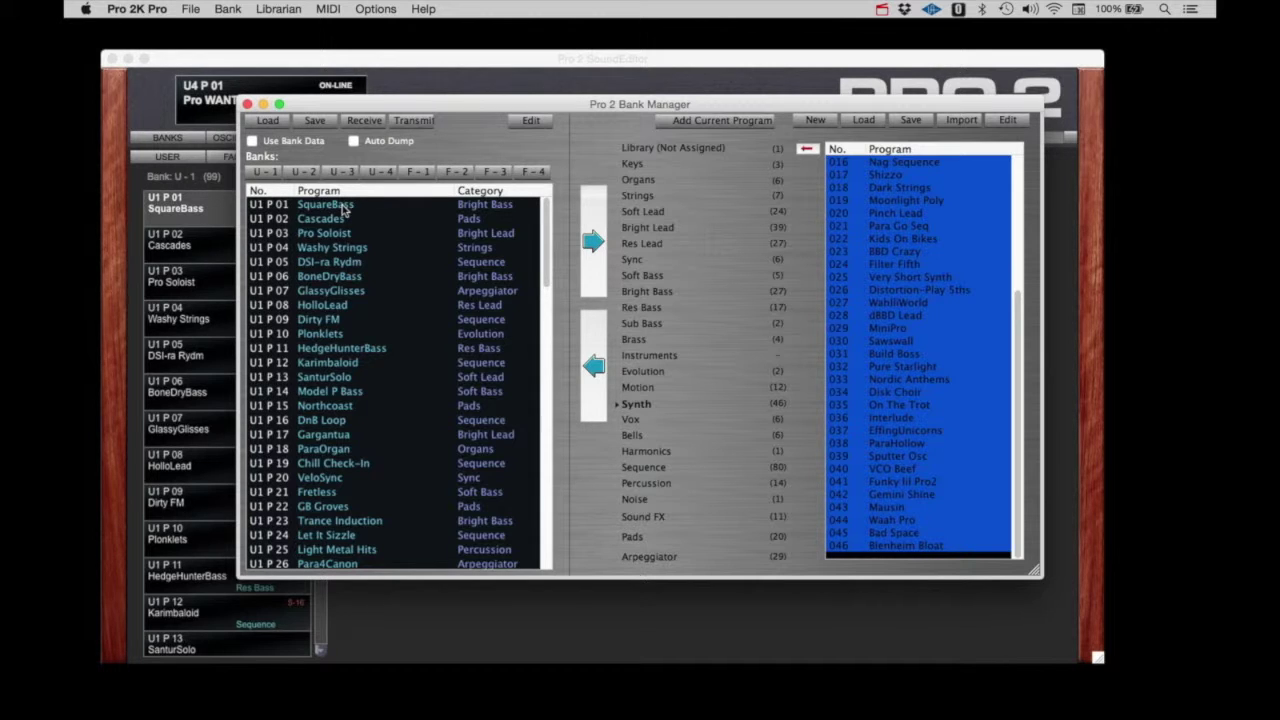
pyautogui.click(344, 207)
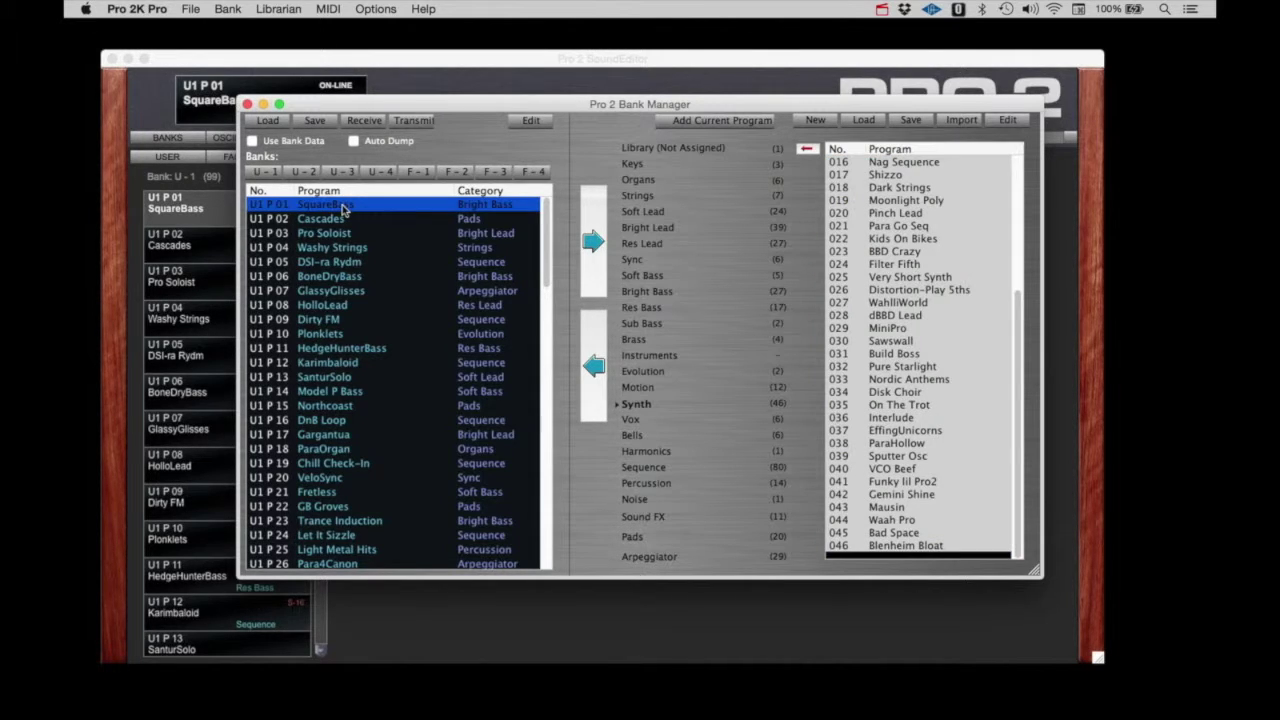
pyautogui.click(594, 367)
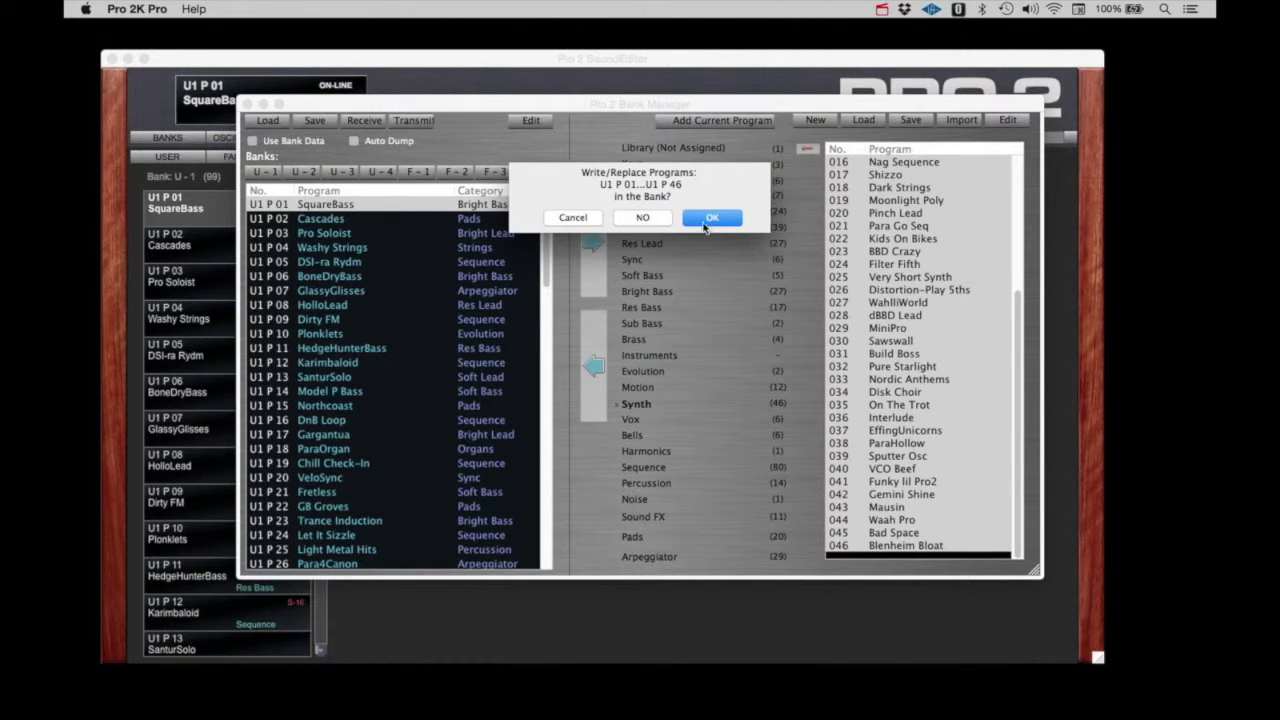
pyautogui.click(726, 219)
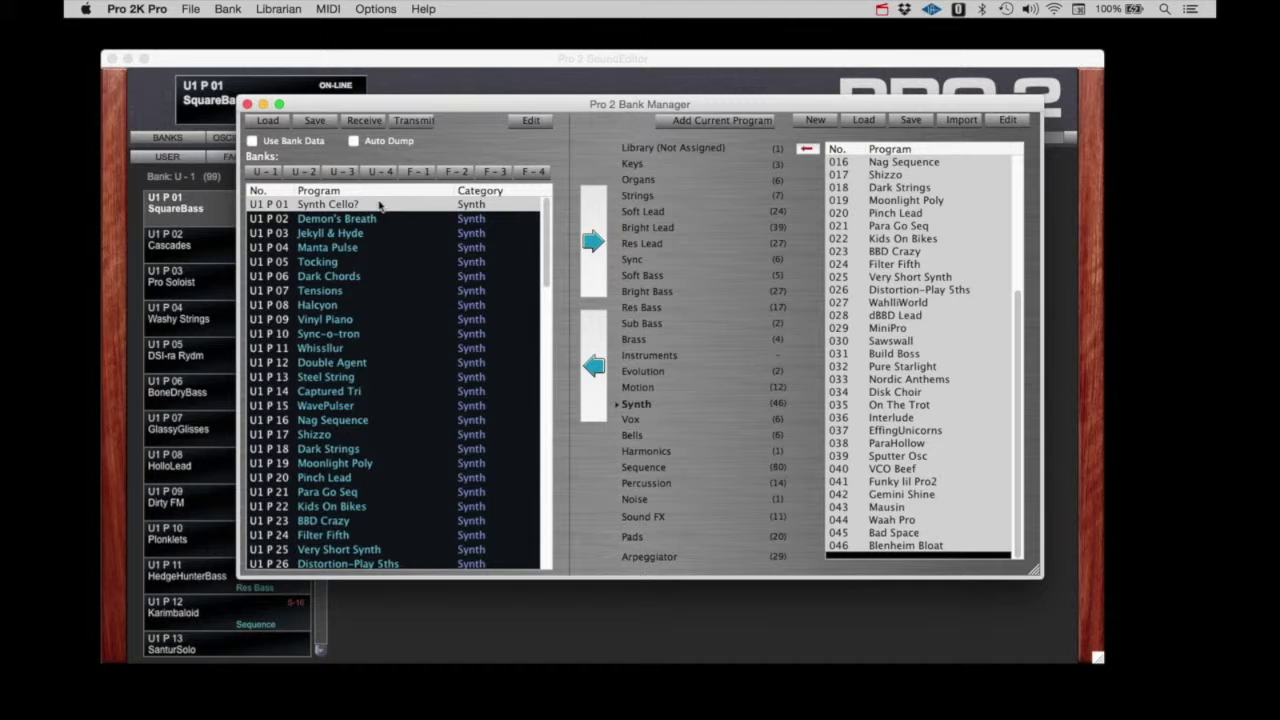
# Return to the main editor, check the user banks side by side, then reopen the Bank Manager
pyautogui.click(153, 107)
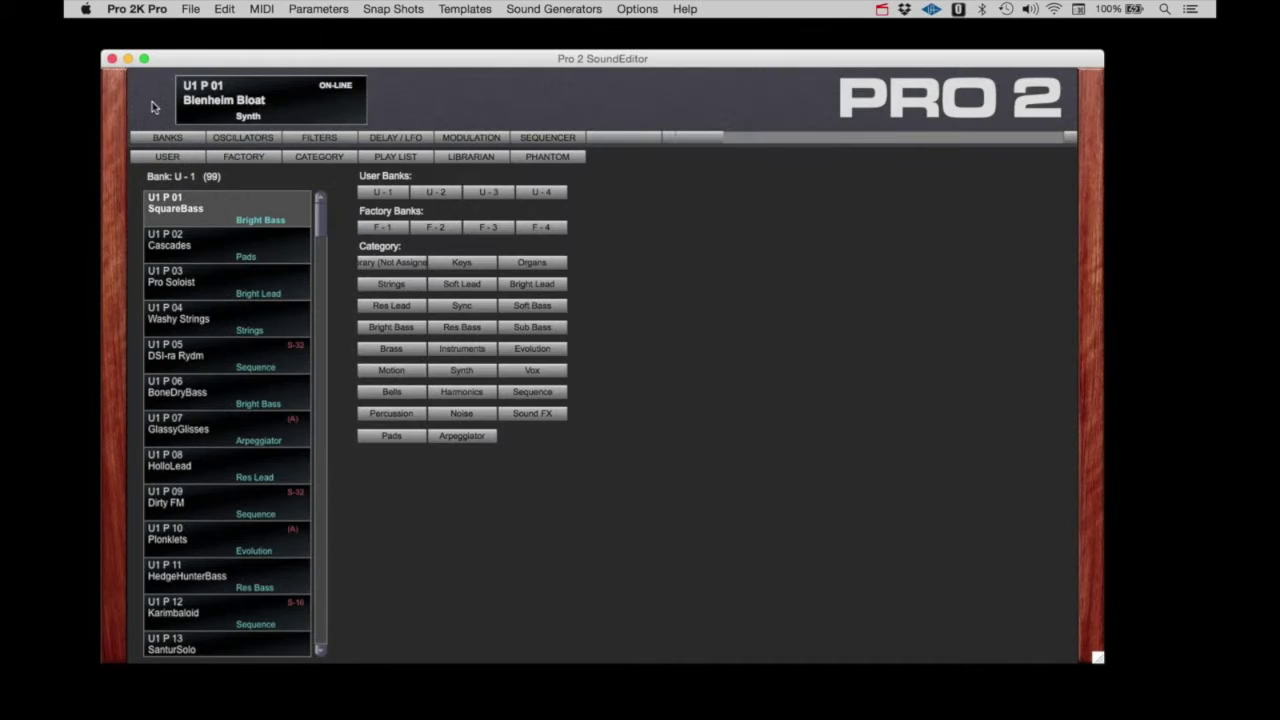
pyautogui.click(172, 155)
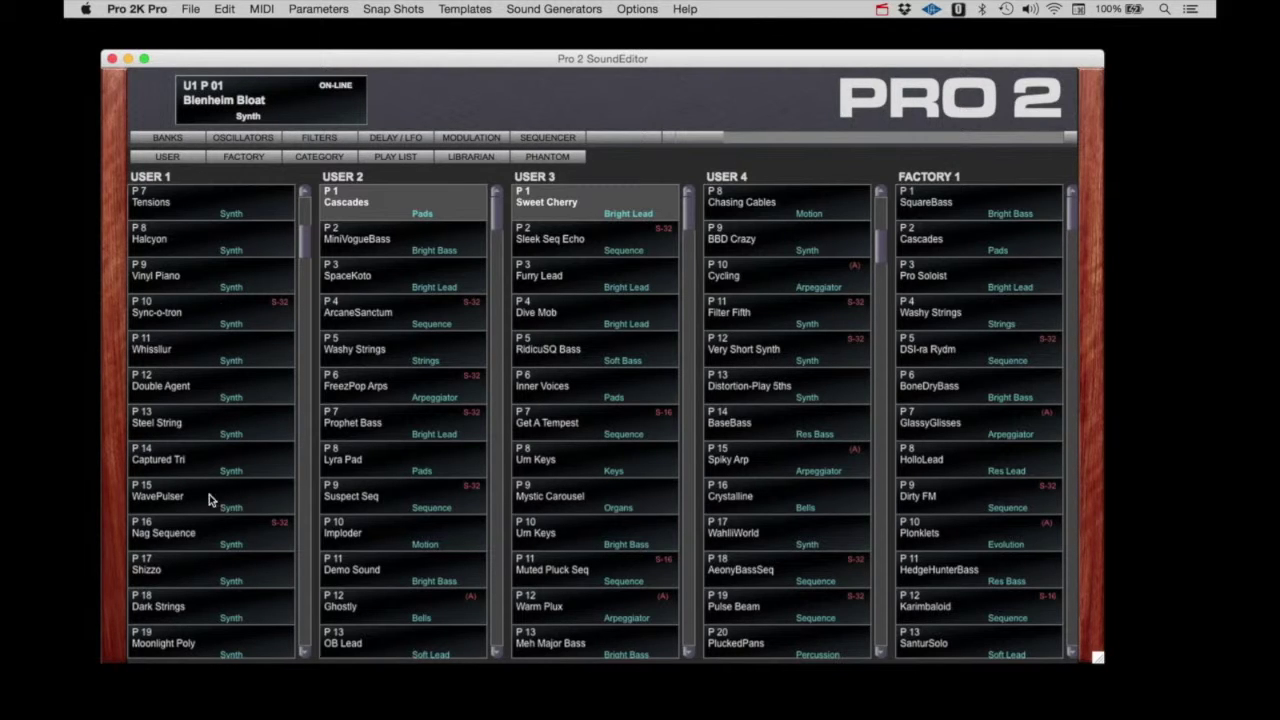
pyautogui.scroll(-2, 213, 541)
pyautogui.scroll(7, 213, 541)
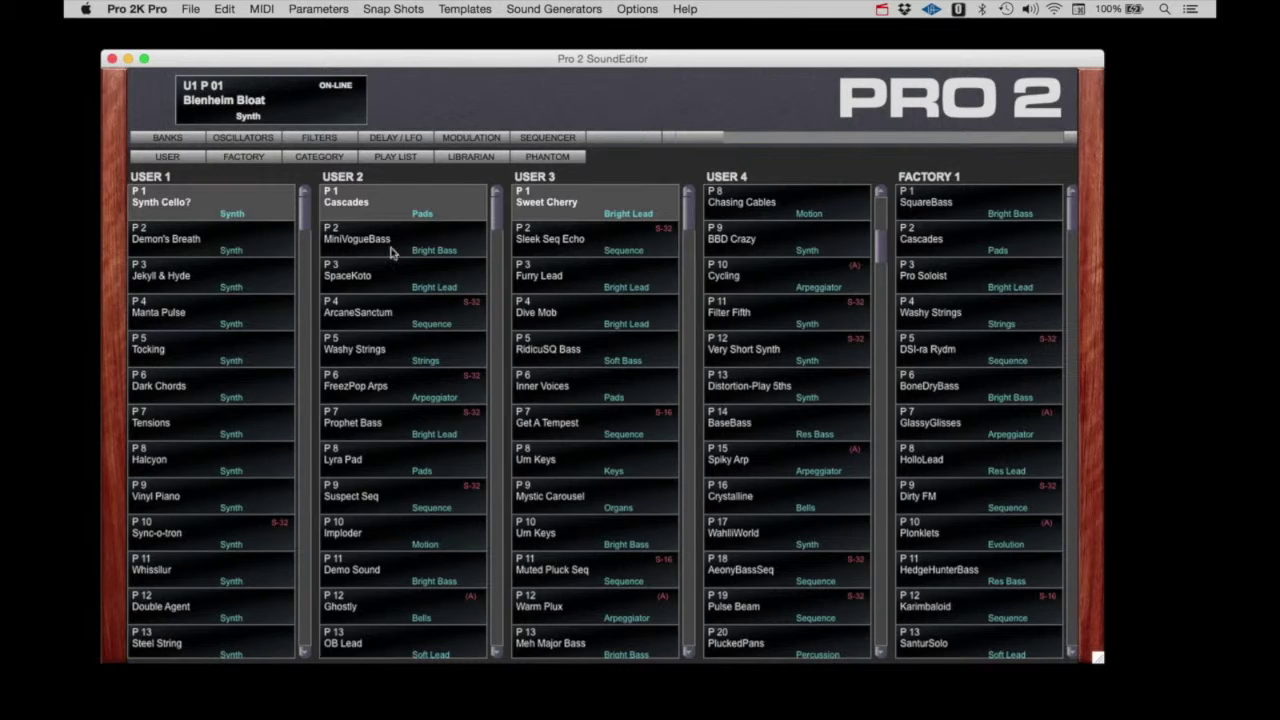
pyautogui.click(460, 159)
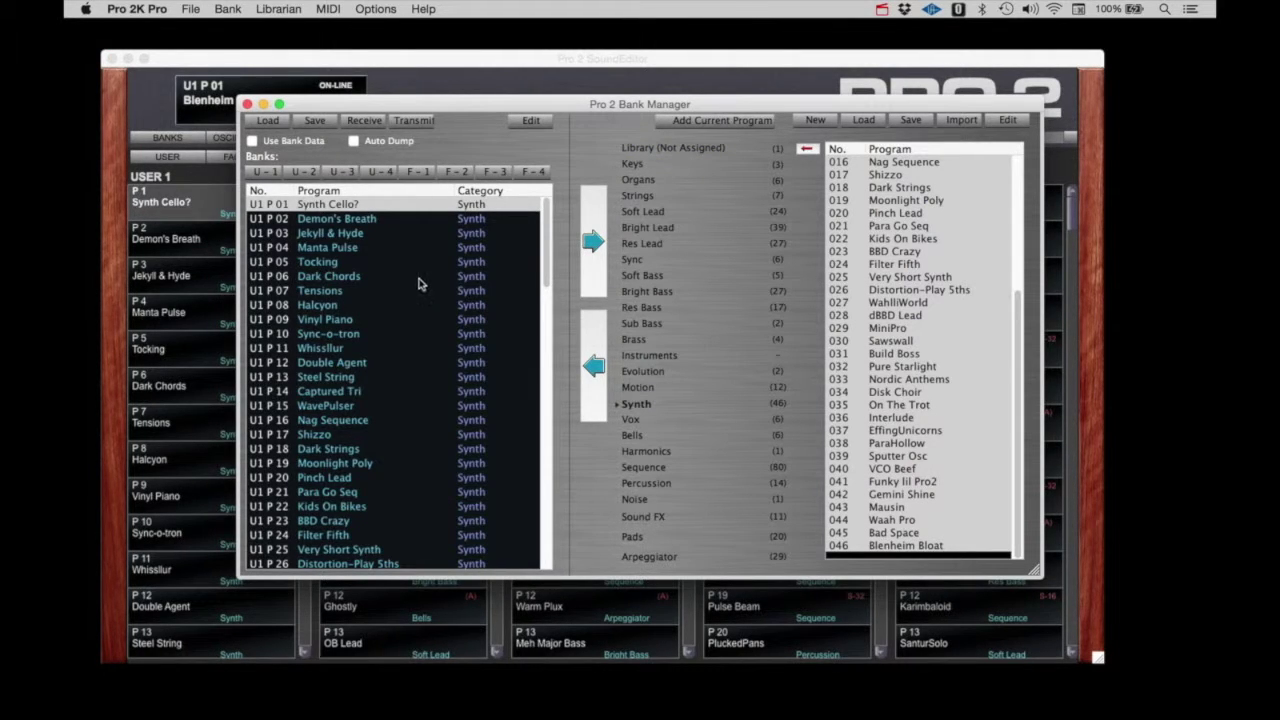
# Show User bank 2 and start a new empty library, discarding the old library's unsaved changes
pyautogui.click(309, 174)
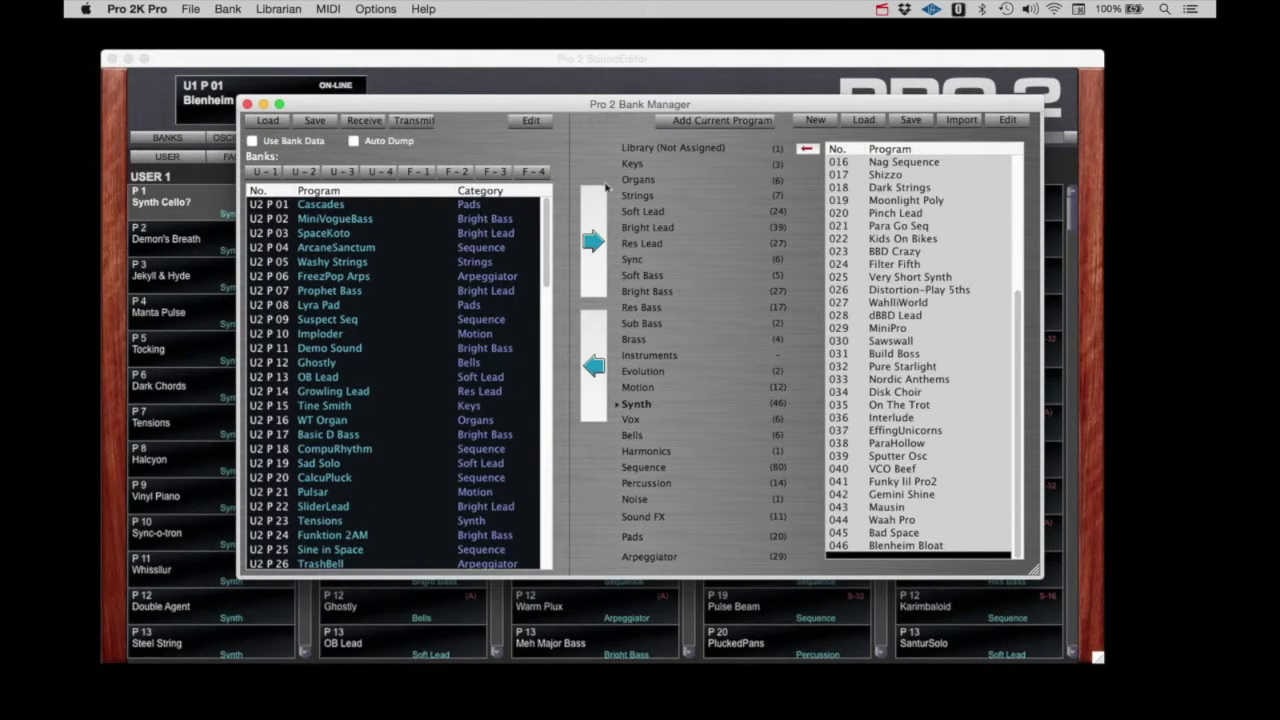
pyautogui.click(815, 120)
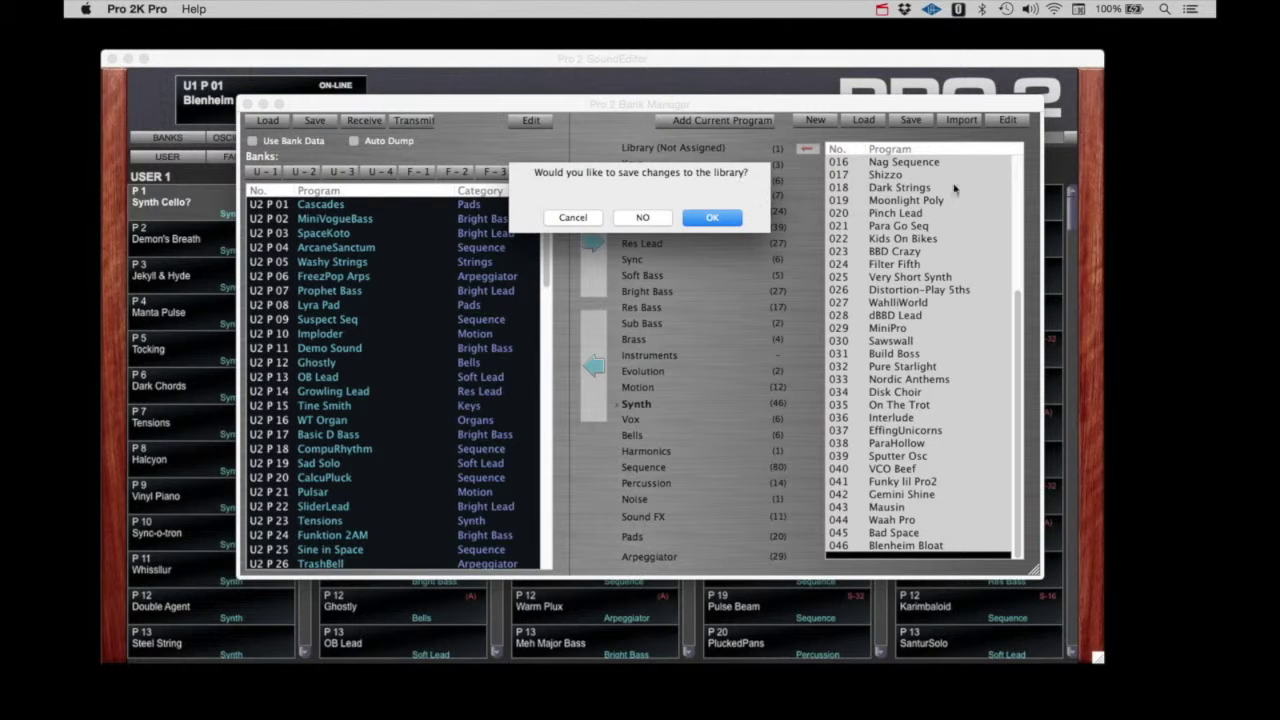
pyautogui.click(656, 220)
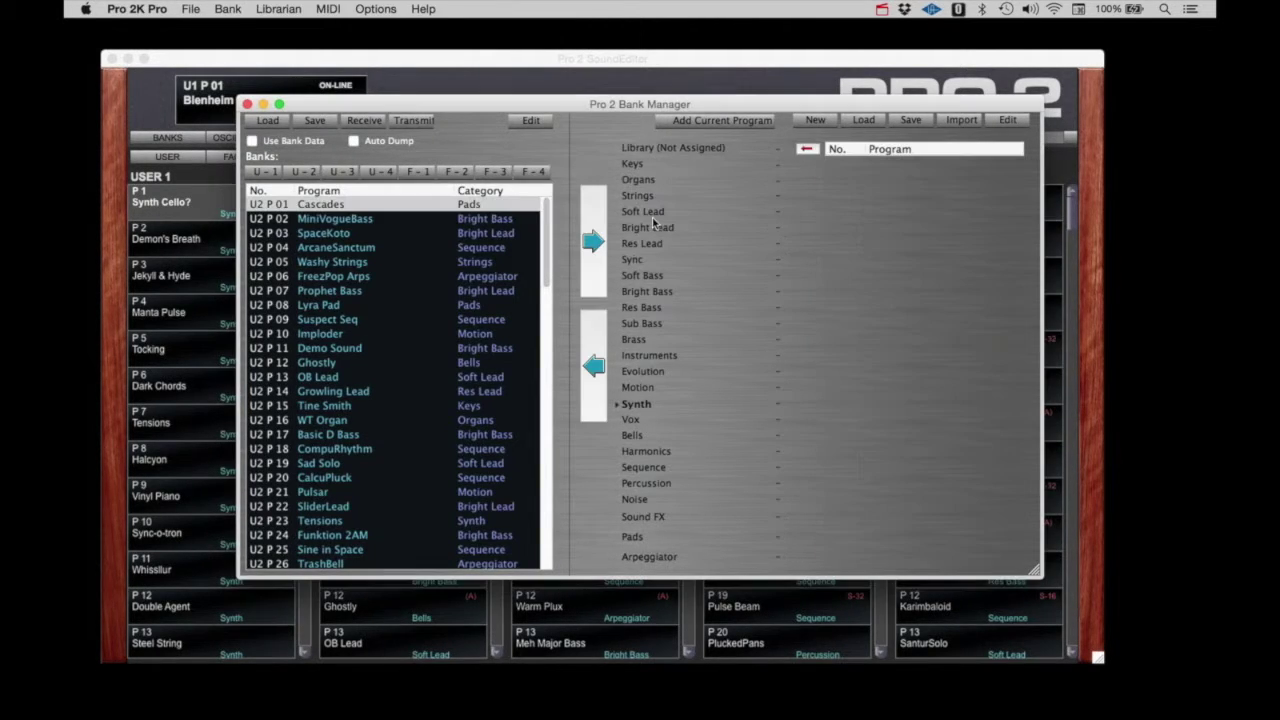
# Add U2 P 01–P 20, Cascades through CalcuPluck, to Library (Not Assigned) without sorting
pyautogui.click(645, 150)
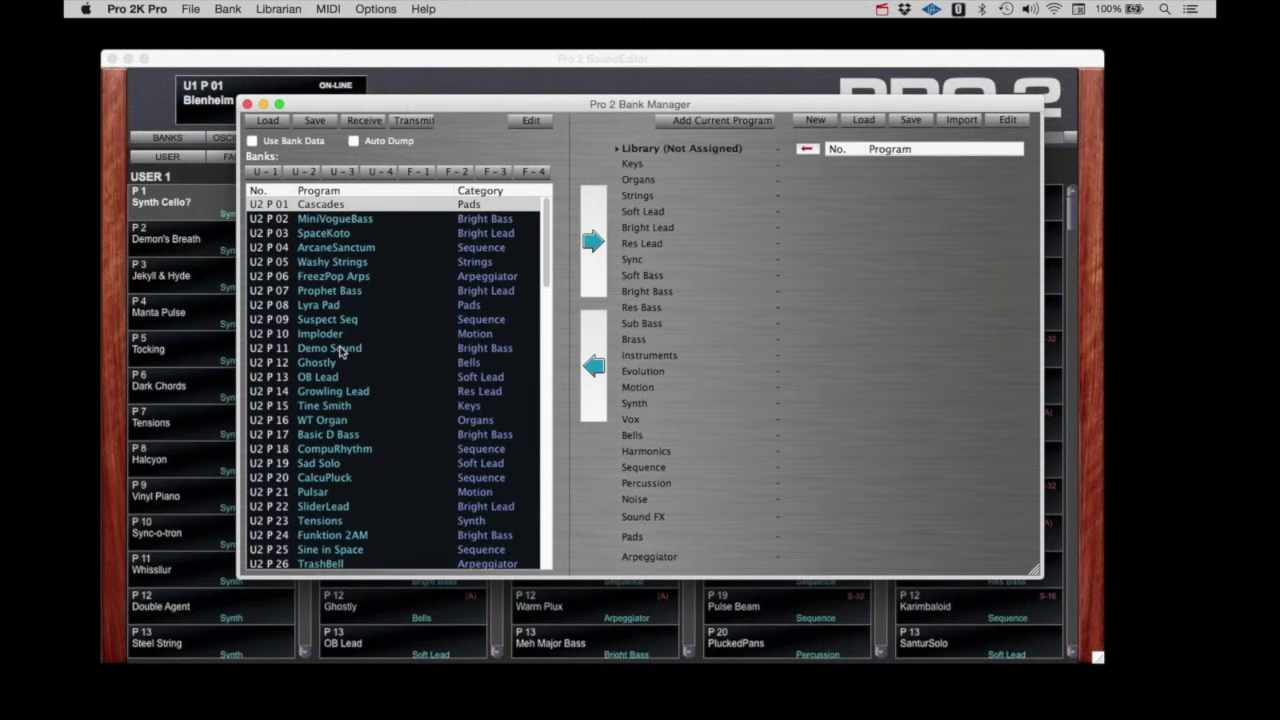
pyautogui.keyDown('shift'); pyautogui.click(322, 478); pyautogui.keyUp('shift')
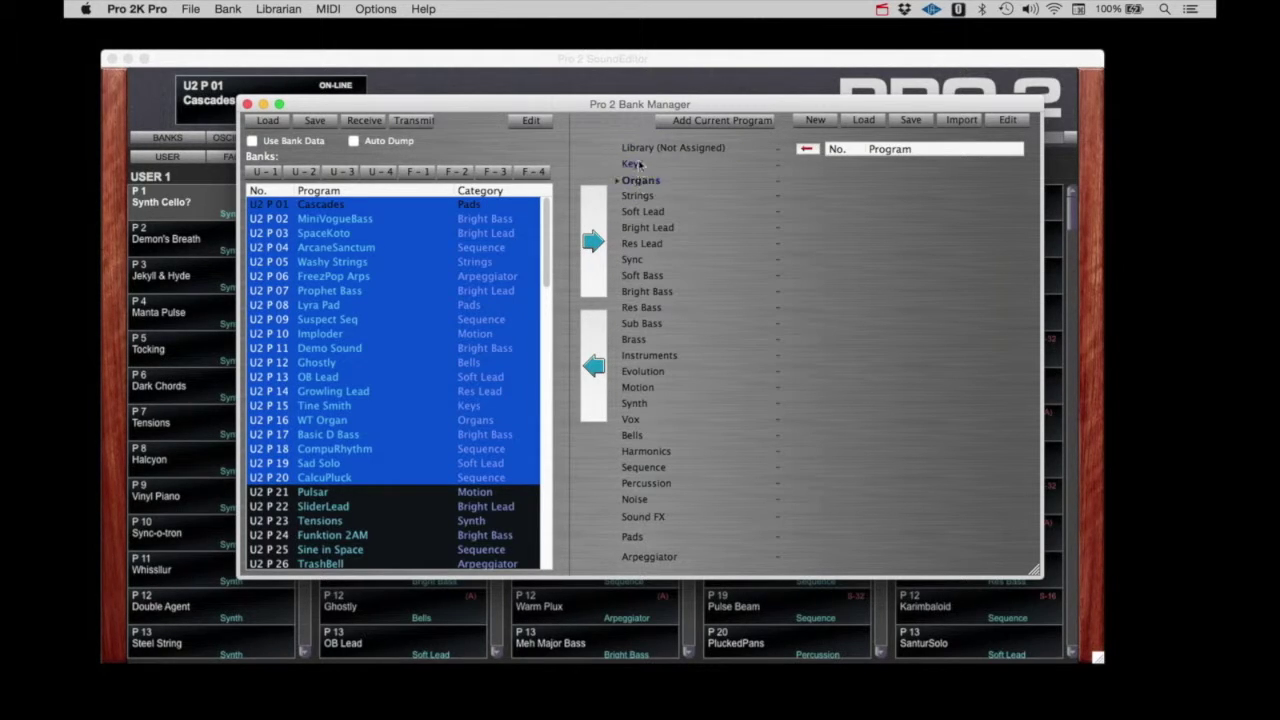
pyautogui.click(592, 248)
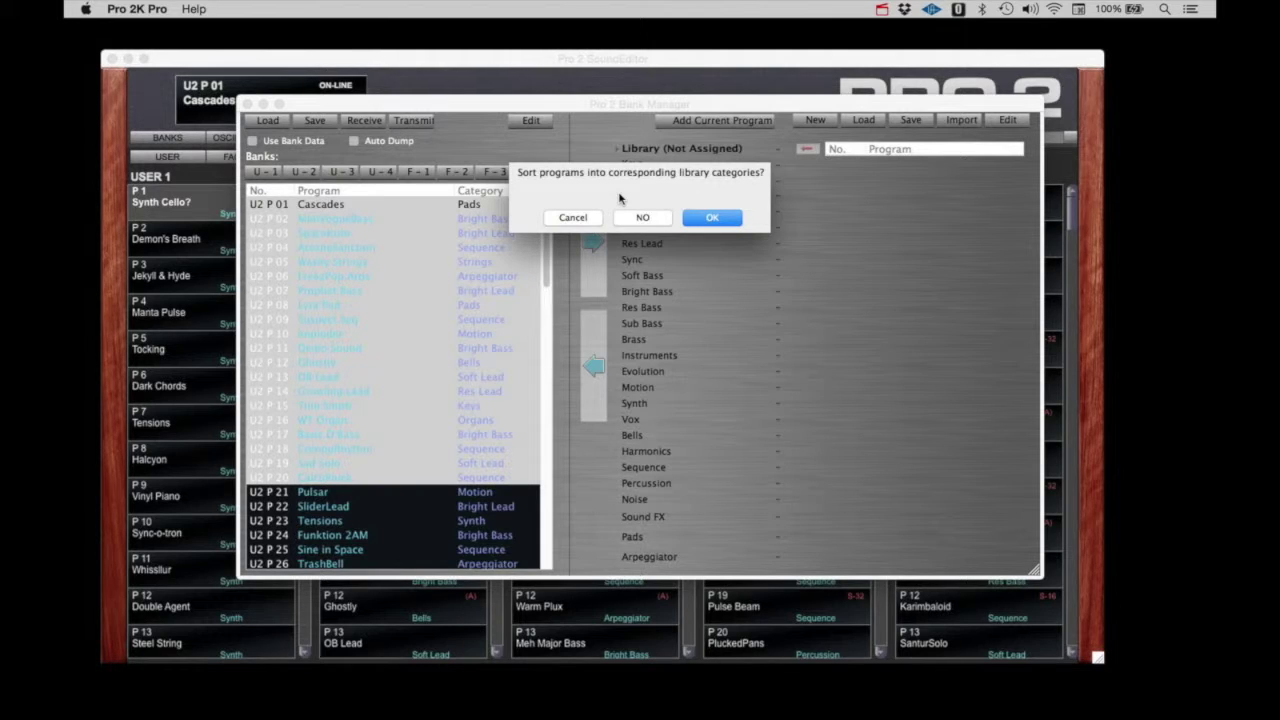
pyautogui.click(646, 218)
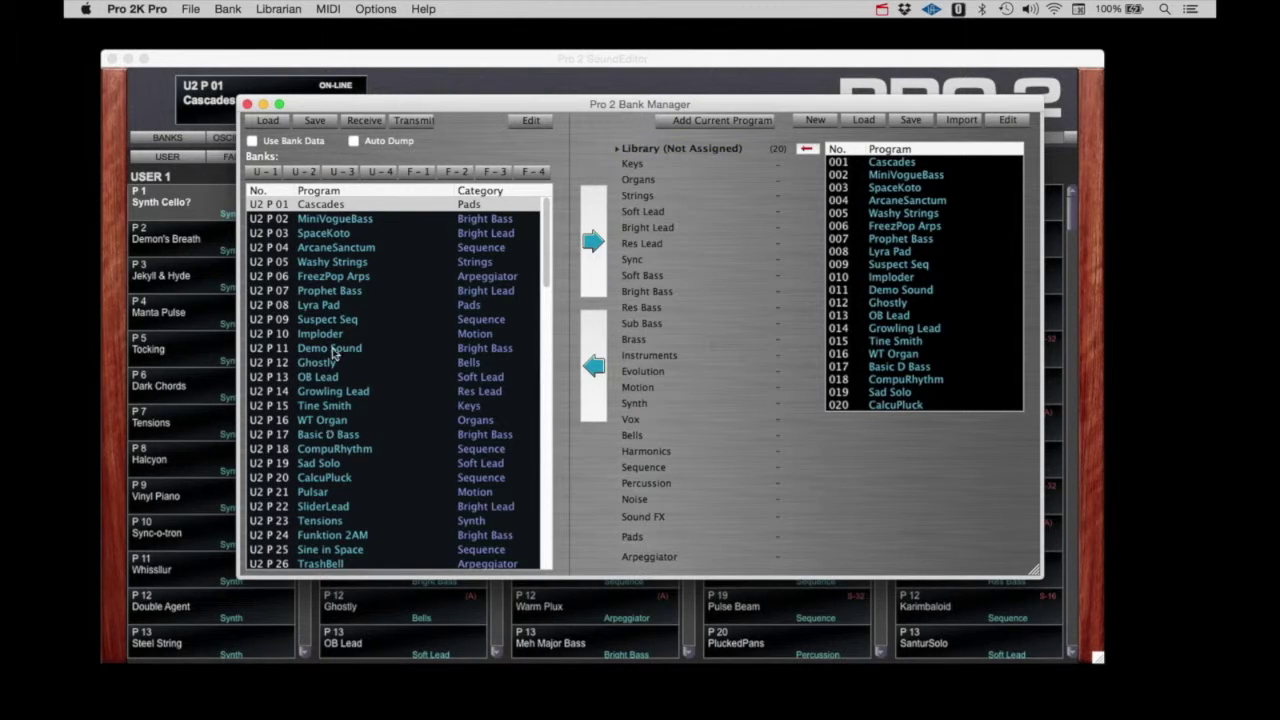
# Add the twelve programs U2 P 21–32, Pulsar through HP Sweep Solo, under the Keys category
pyautogui.click(328, 493)
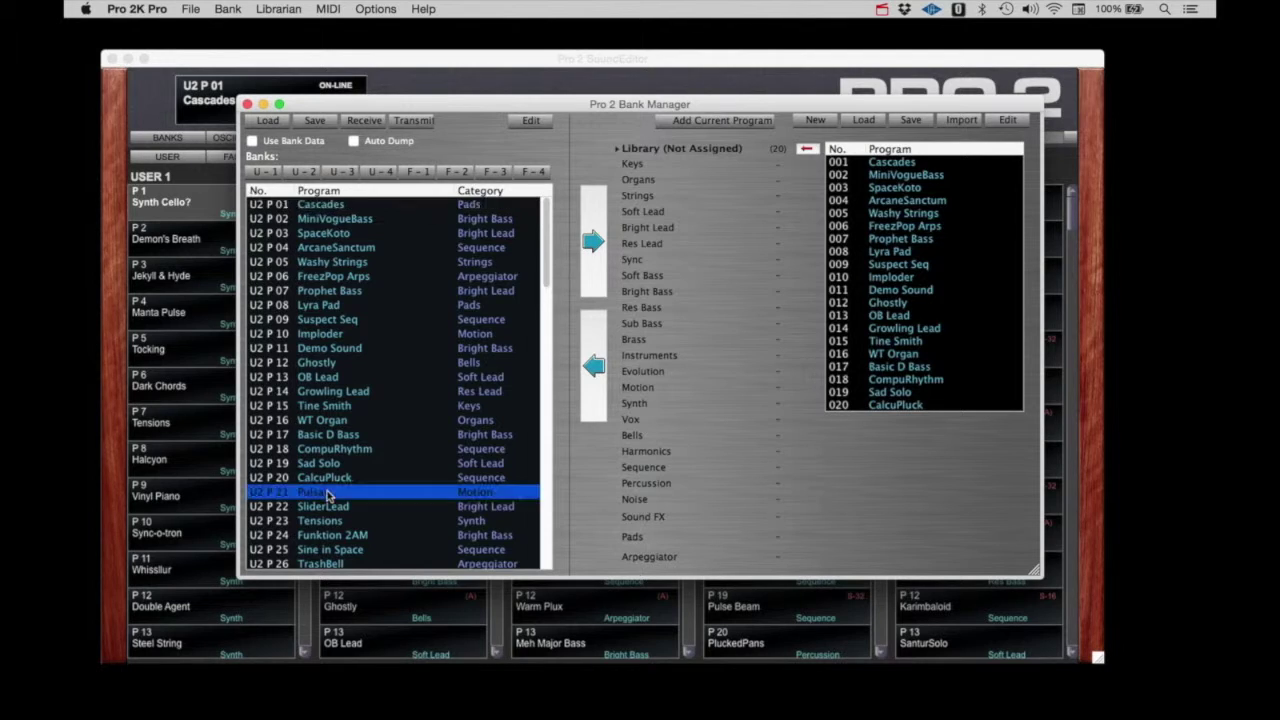
pyautogui.scroll(-5, 328, 493)
pyautogui.keyDown('shift'); pyautogui.click(328, 512); pyautogui.keyUp('shift')
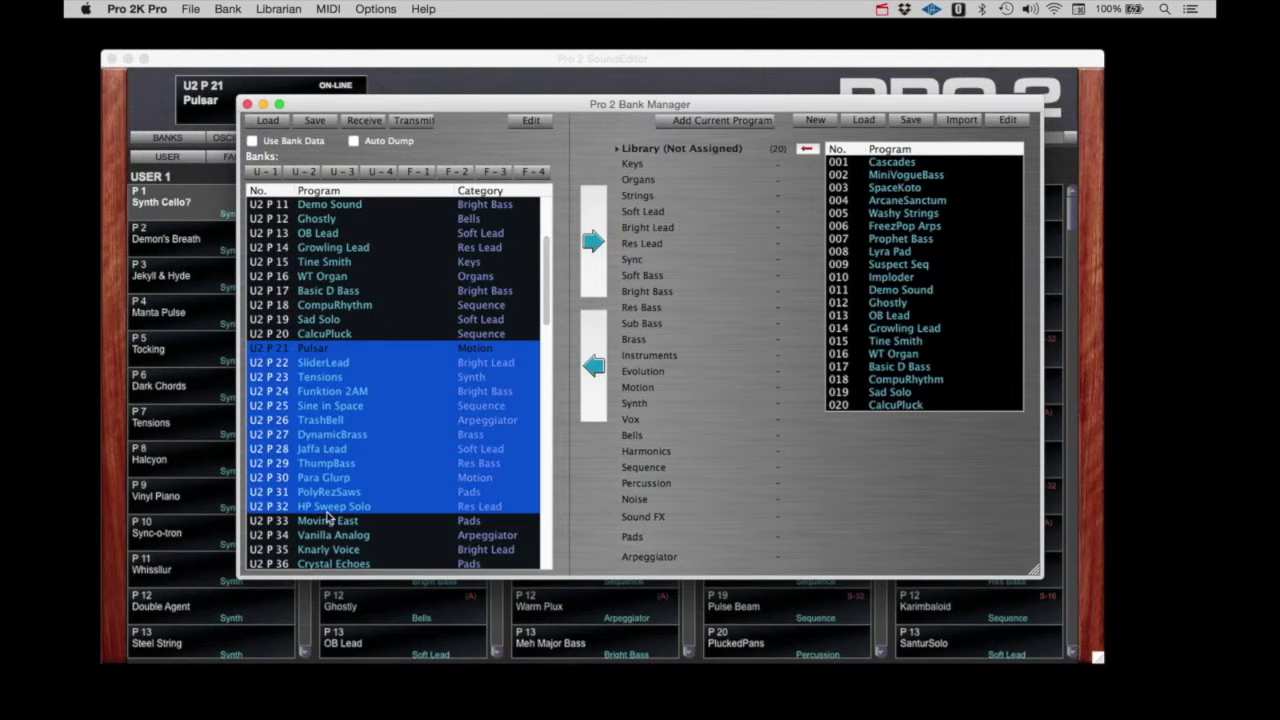
pyautogui.click(633, 164)
pyautogui.click(594, 245)
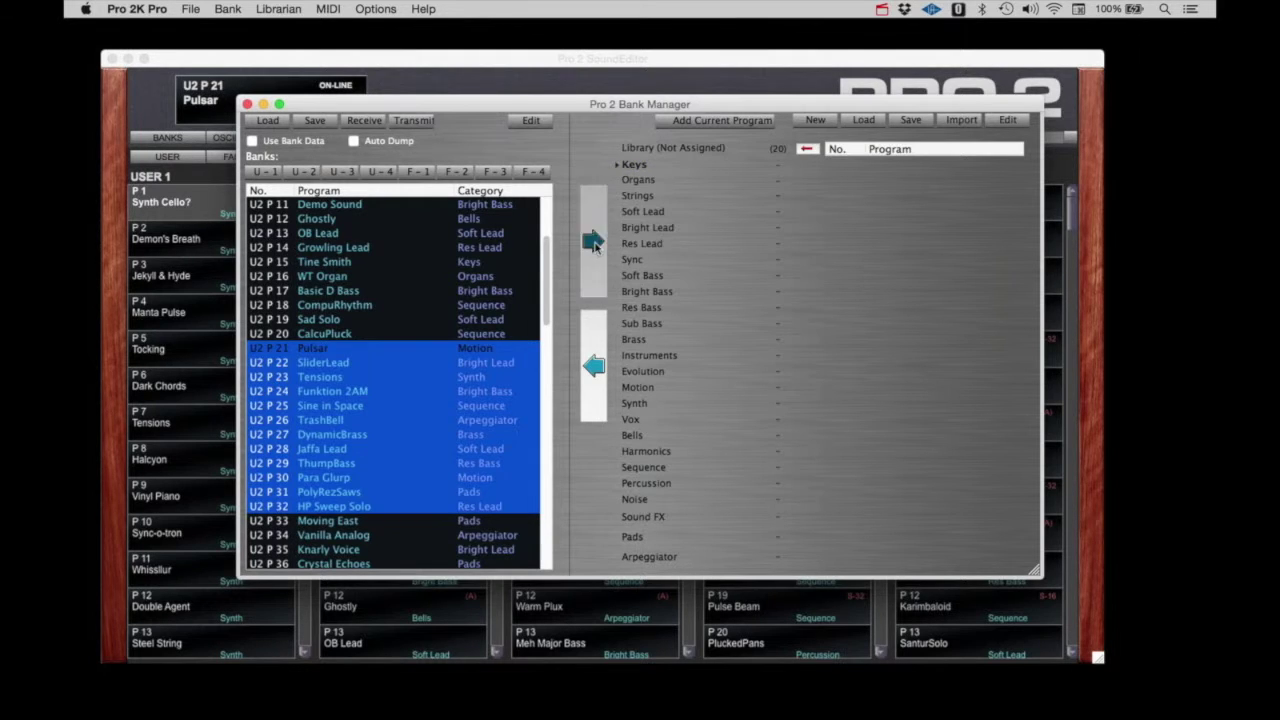
pyautogui.click(641, 219)
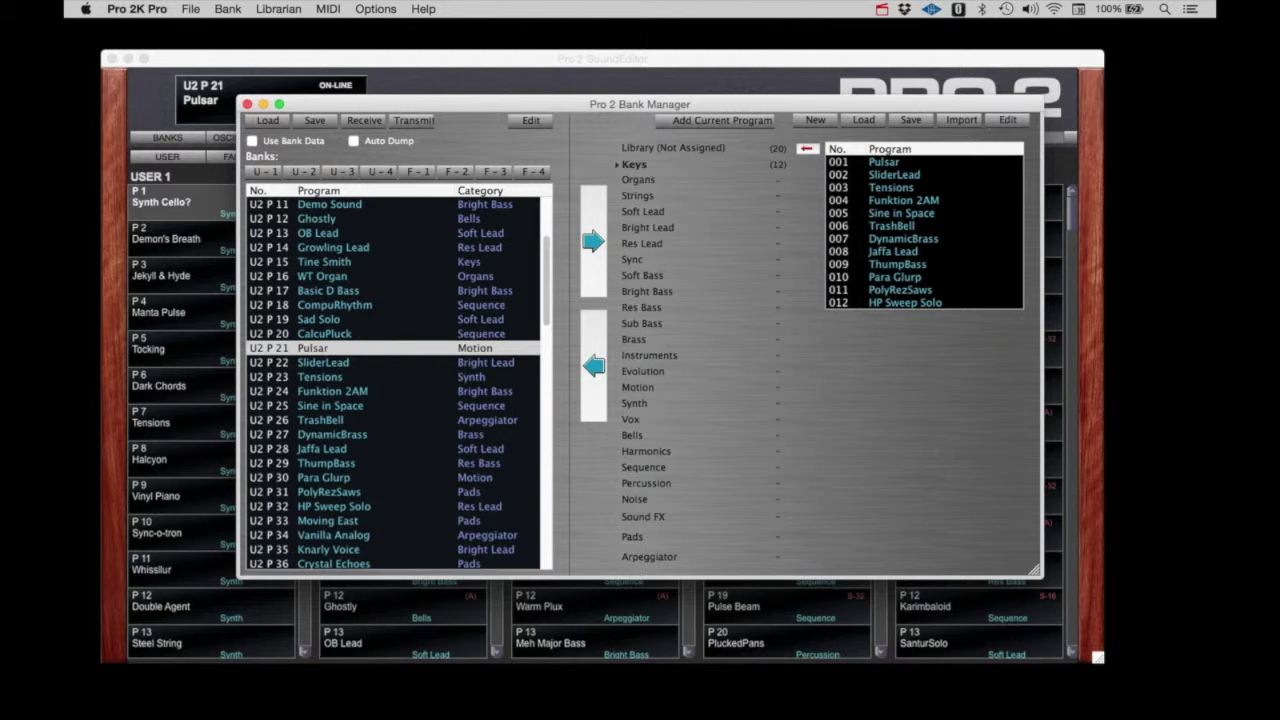
pyautogui.click(320, 210)
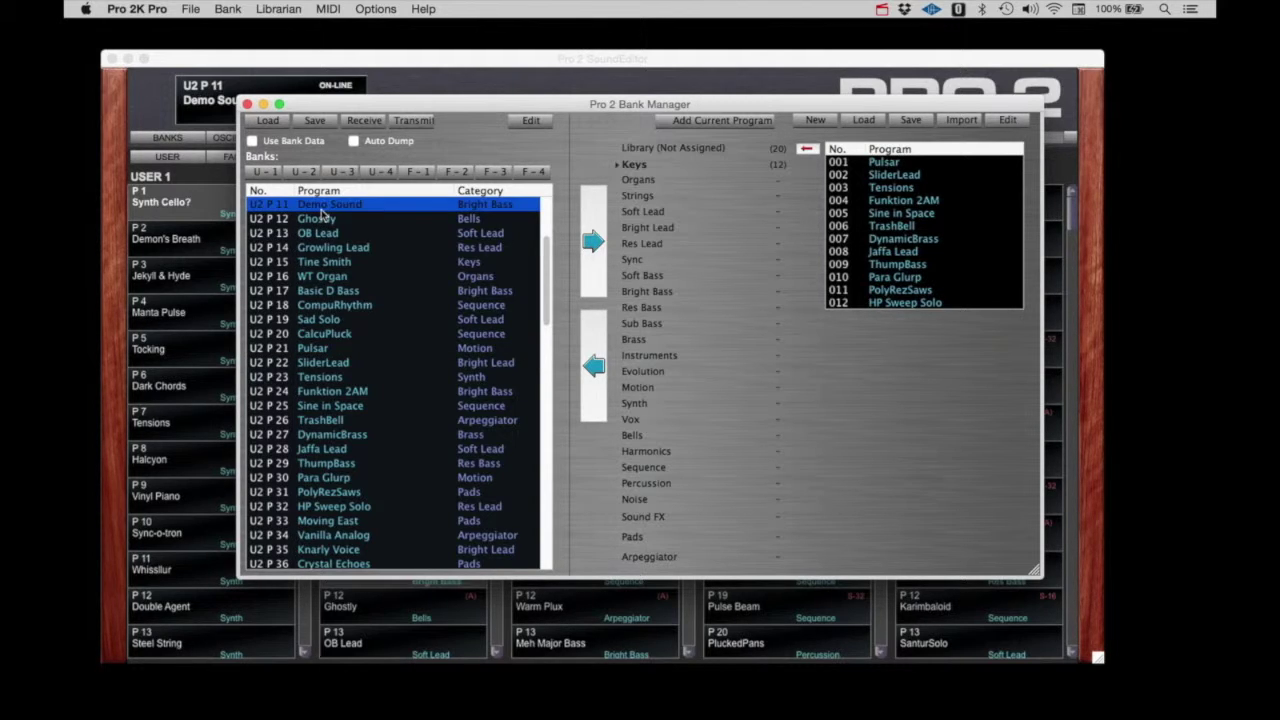
pyautogui.rightClick(322, 212)
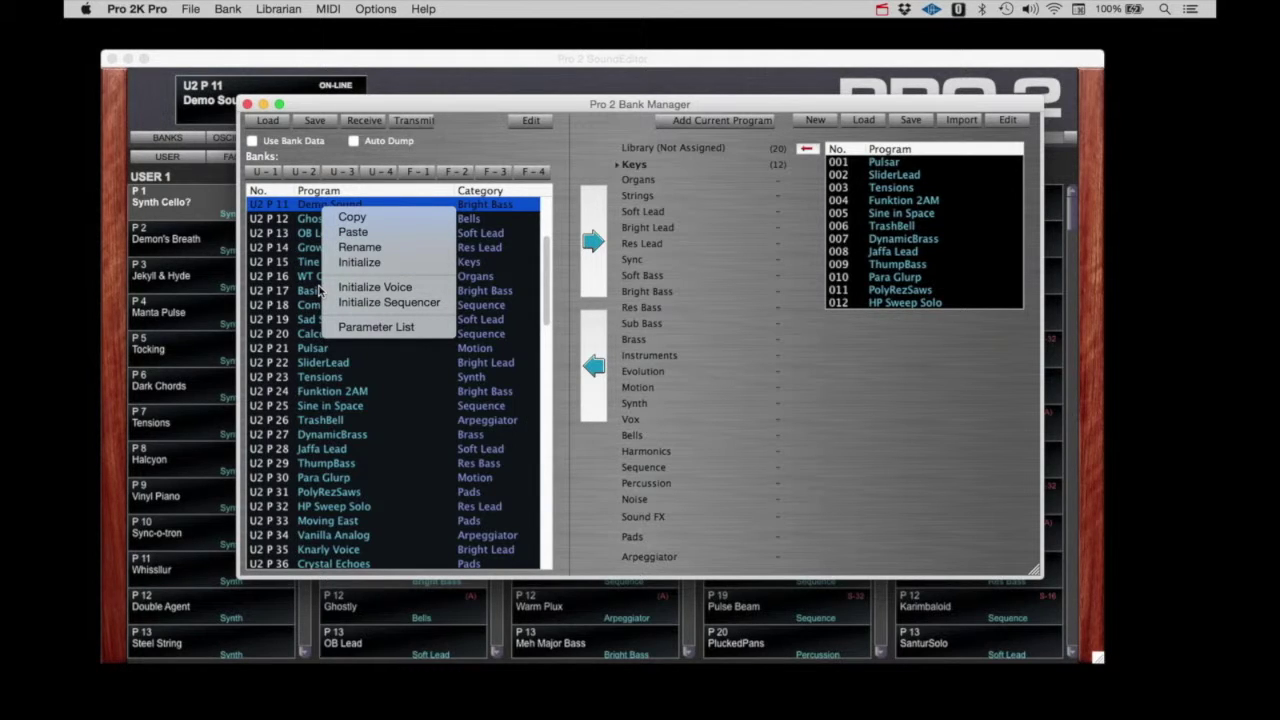
pyautogui.click(458, 139)
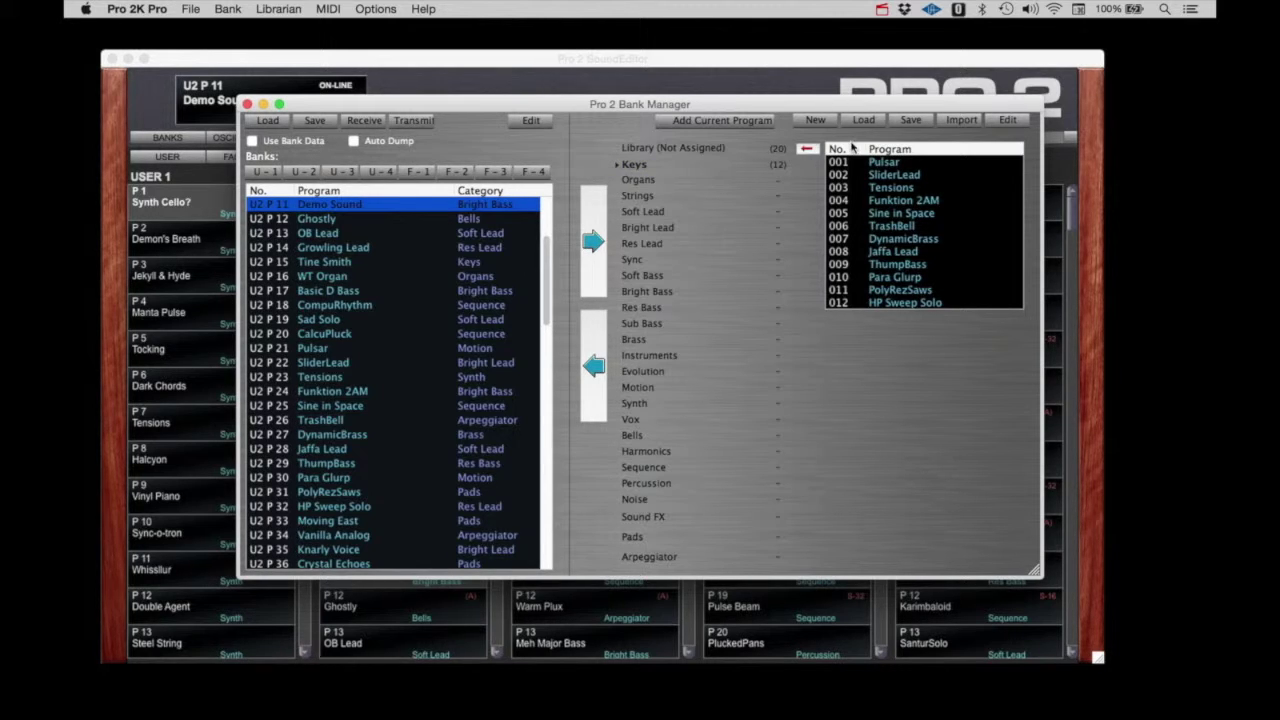
pyautogui.click(337, 222)
# Check Ghostly's oscillator settings, then go back to the banks grid and the Bank Manager
pyautogui.click(538, 121)
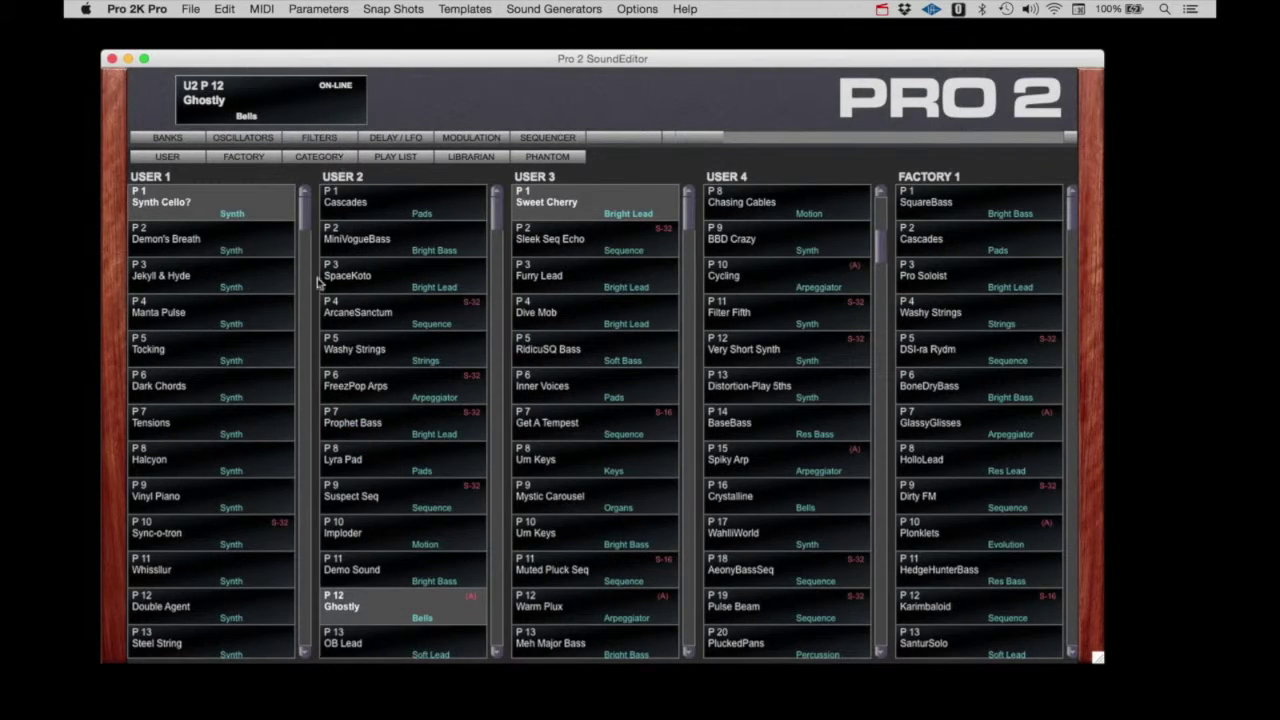
pyautogui.click(231, 140)
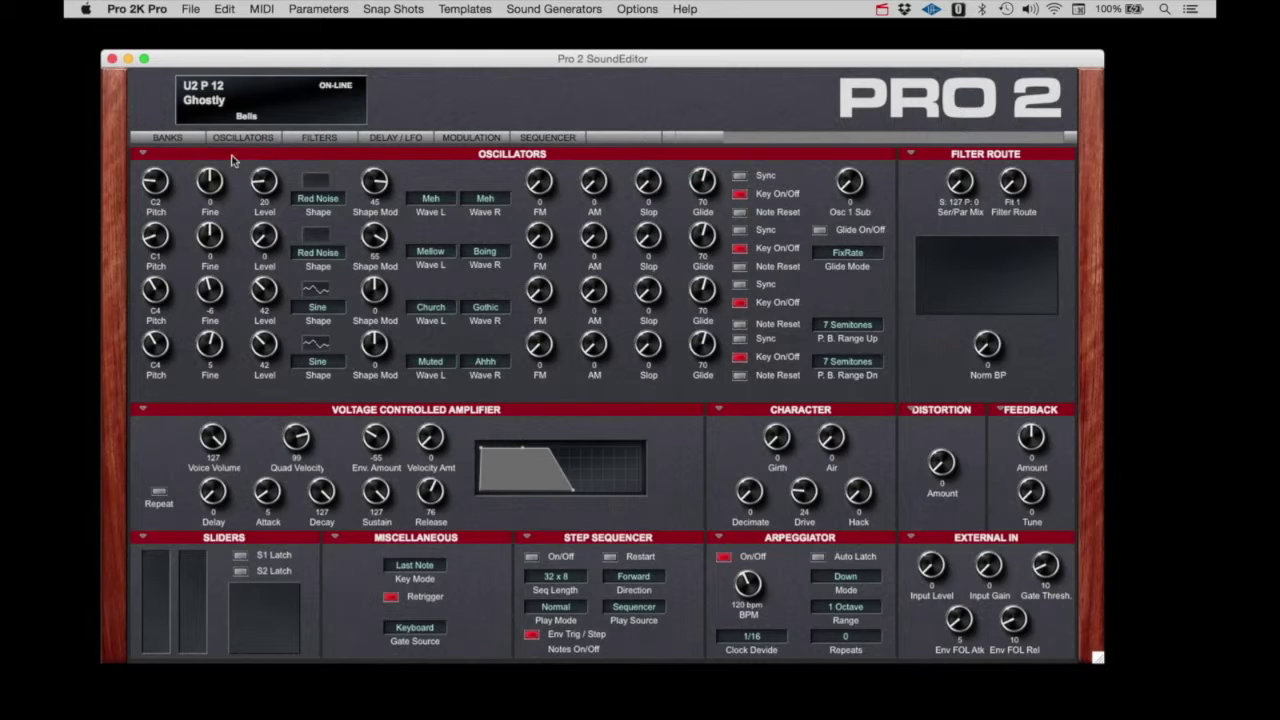
pyautogui.click(185, 140)
pyautogui.click(483, 160)
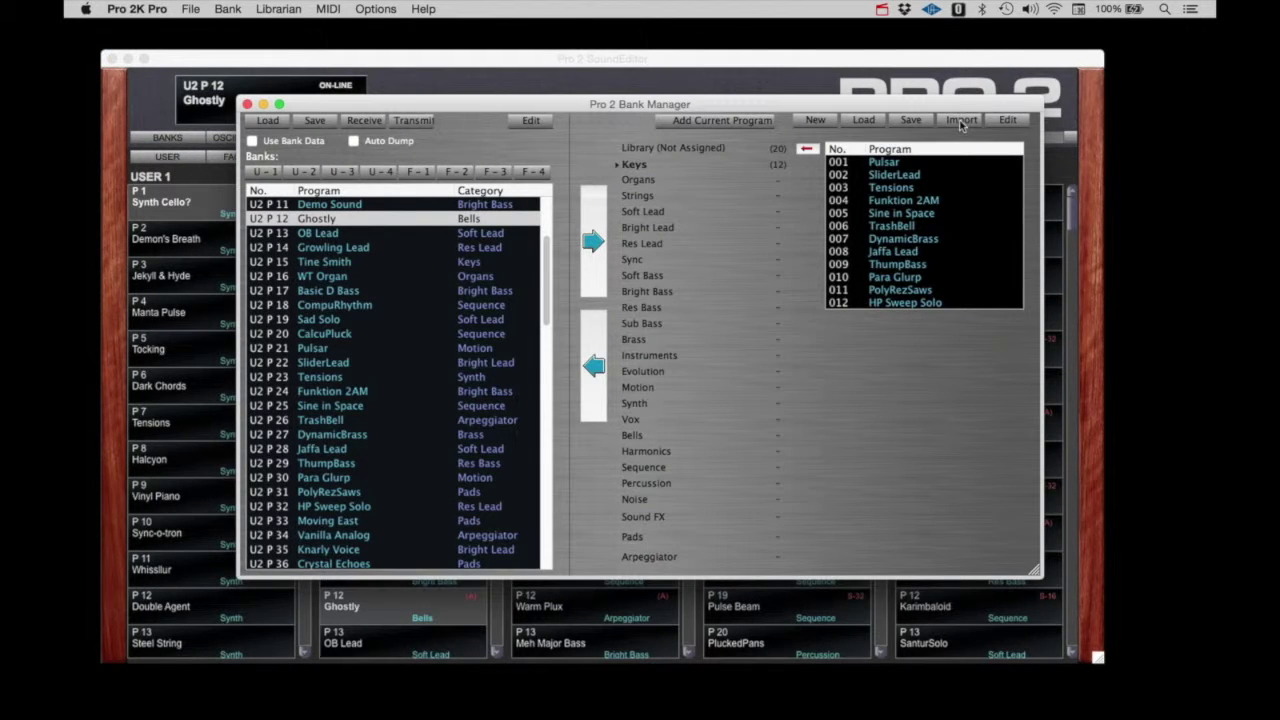
# Discard the old library and import Pro 2 Bank U1.p_2b from DSI Pro 2 Patches, unsorted
pyautogui.click(816, 120)
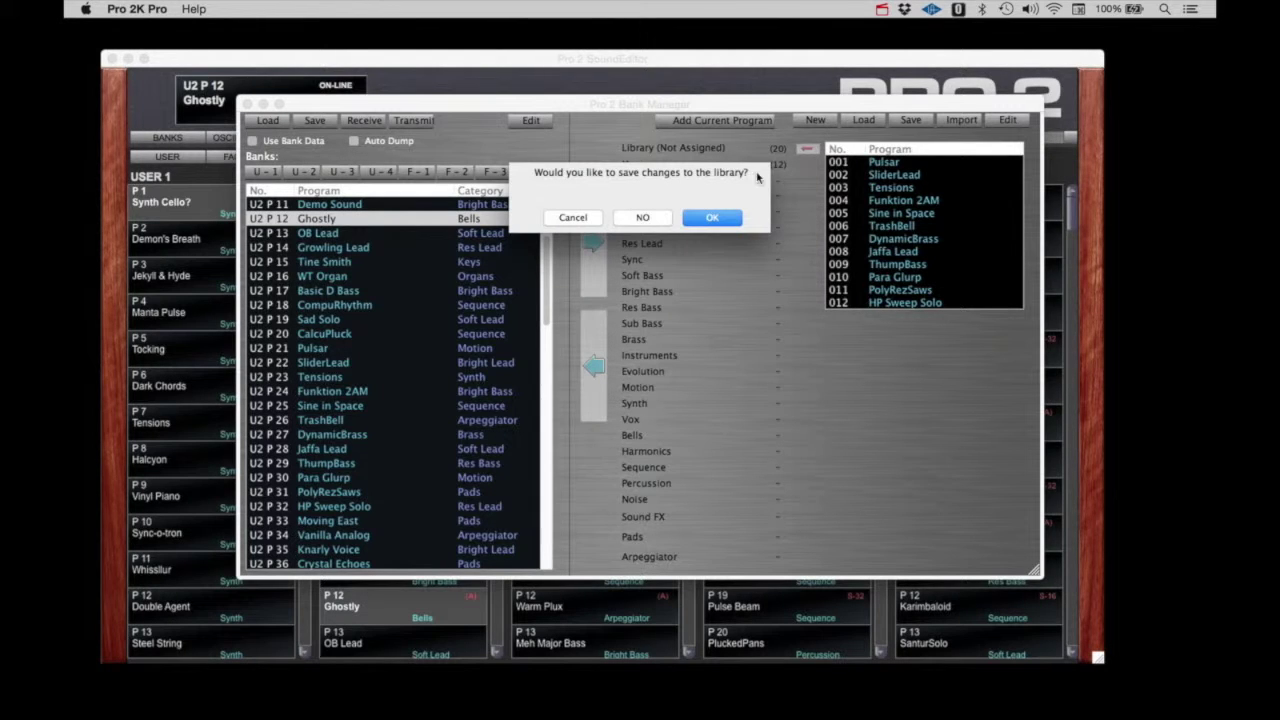
pyautogui.click(652, 224)
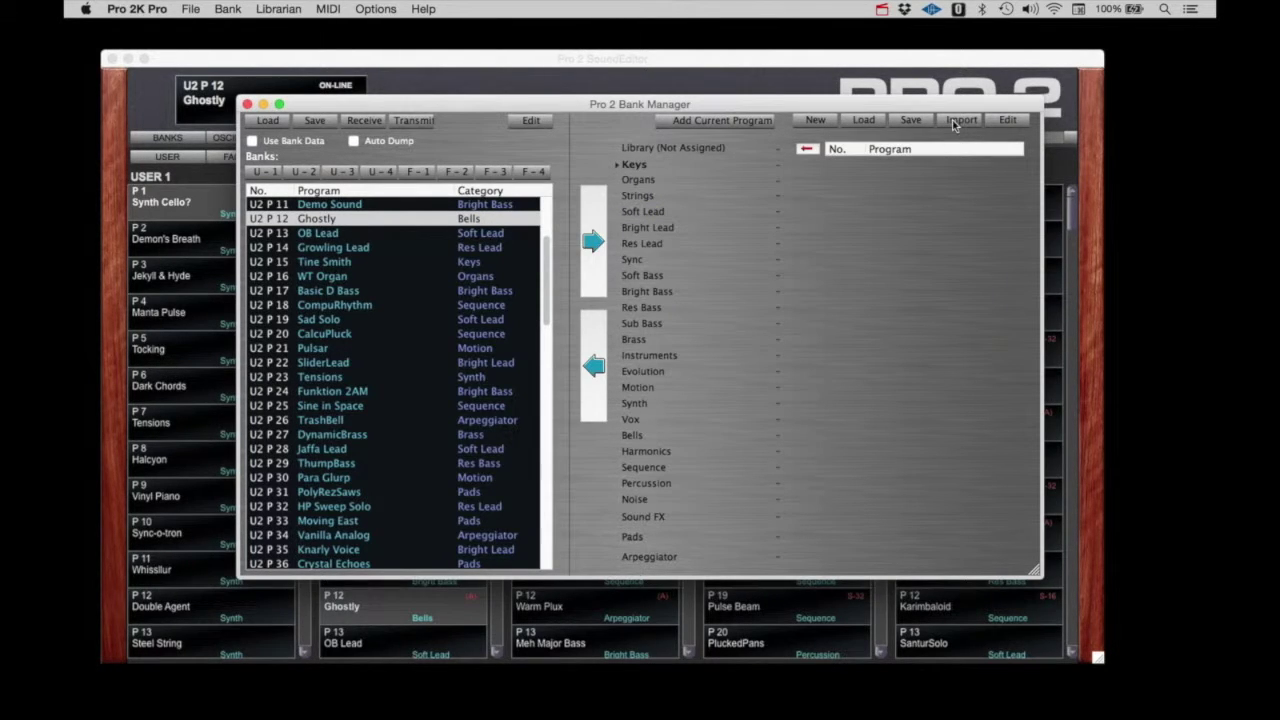
pyautogui.click(956, 121)
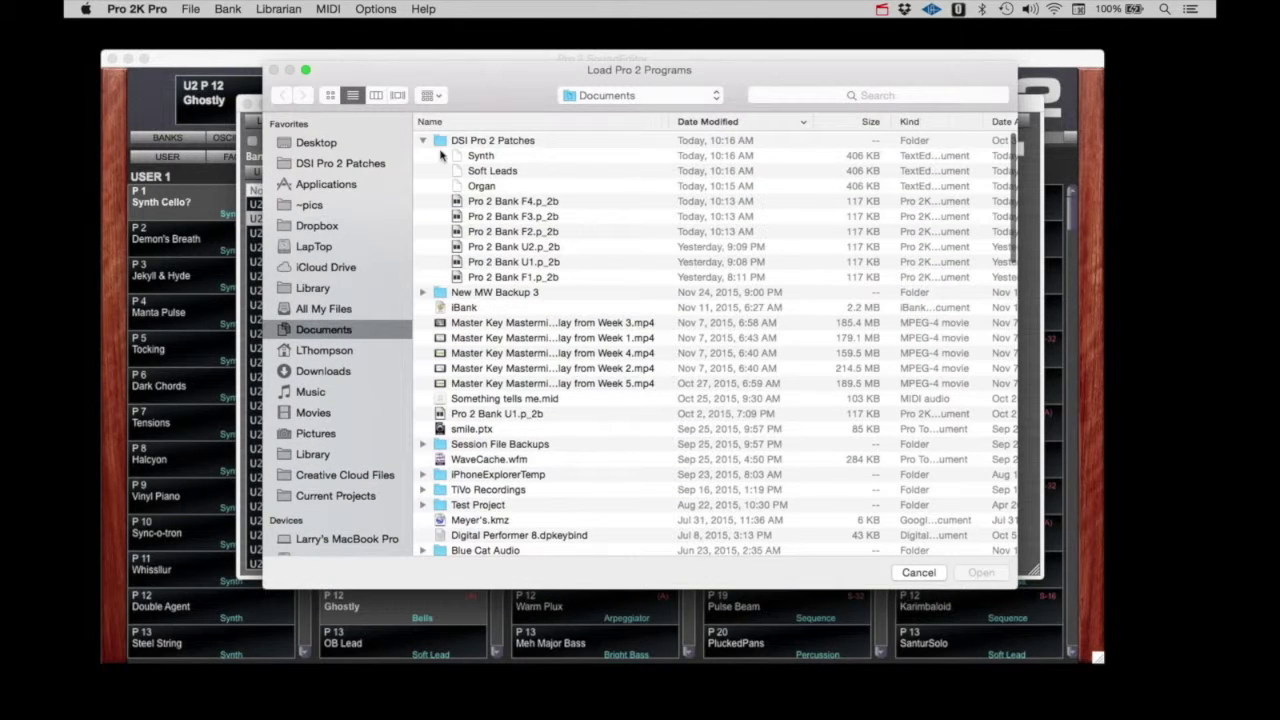
pyautogui.click(437, 143)
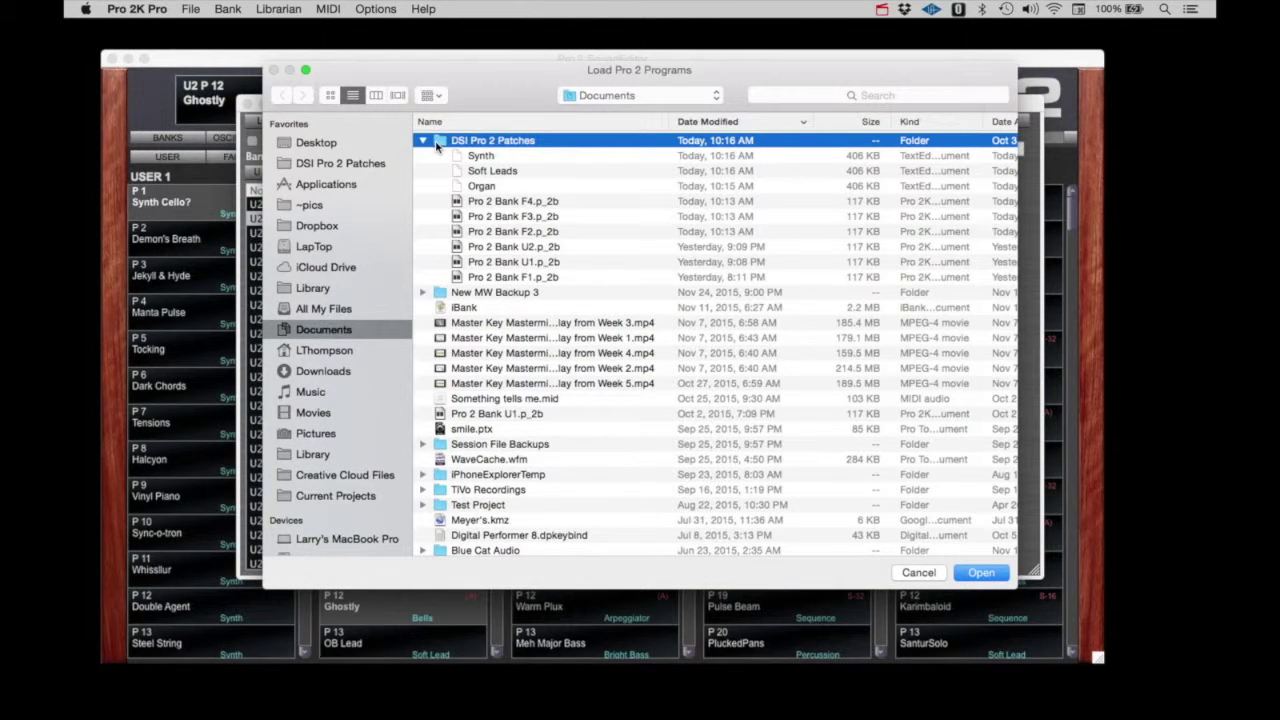
pyautogui.doubleClick(436, 143)
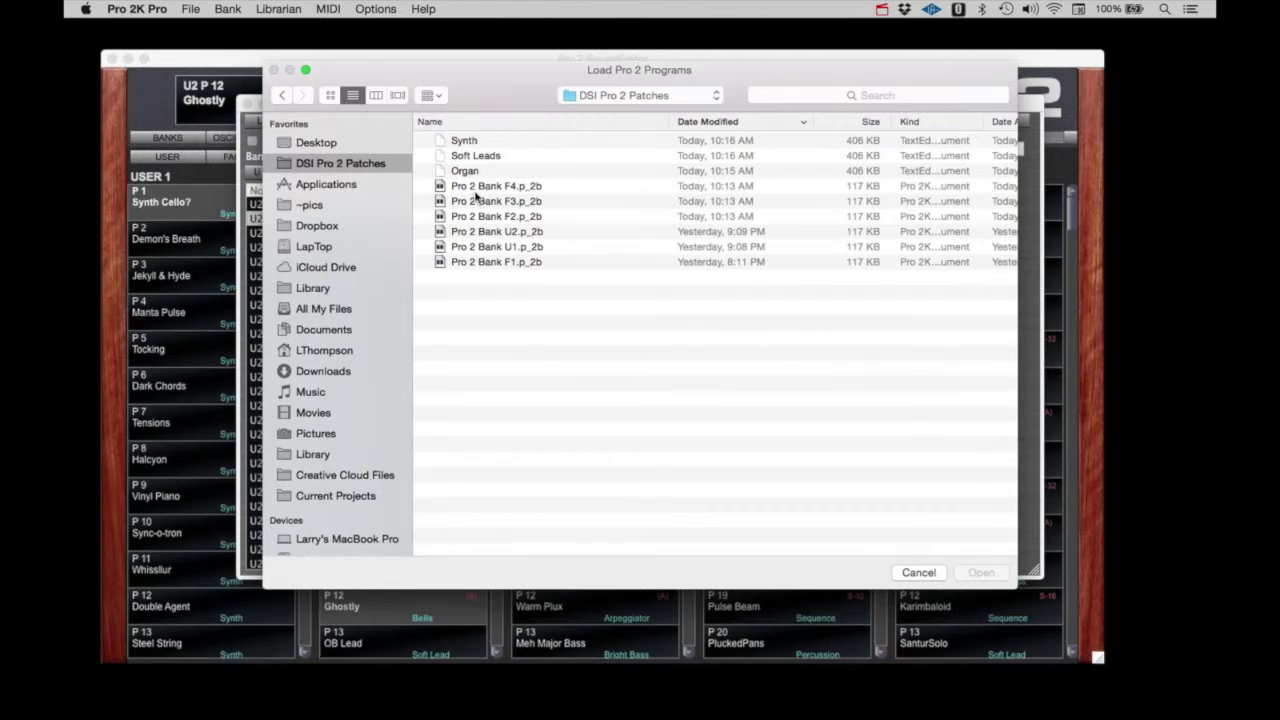
pyautogui.click(479, 248)
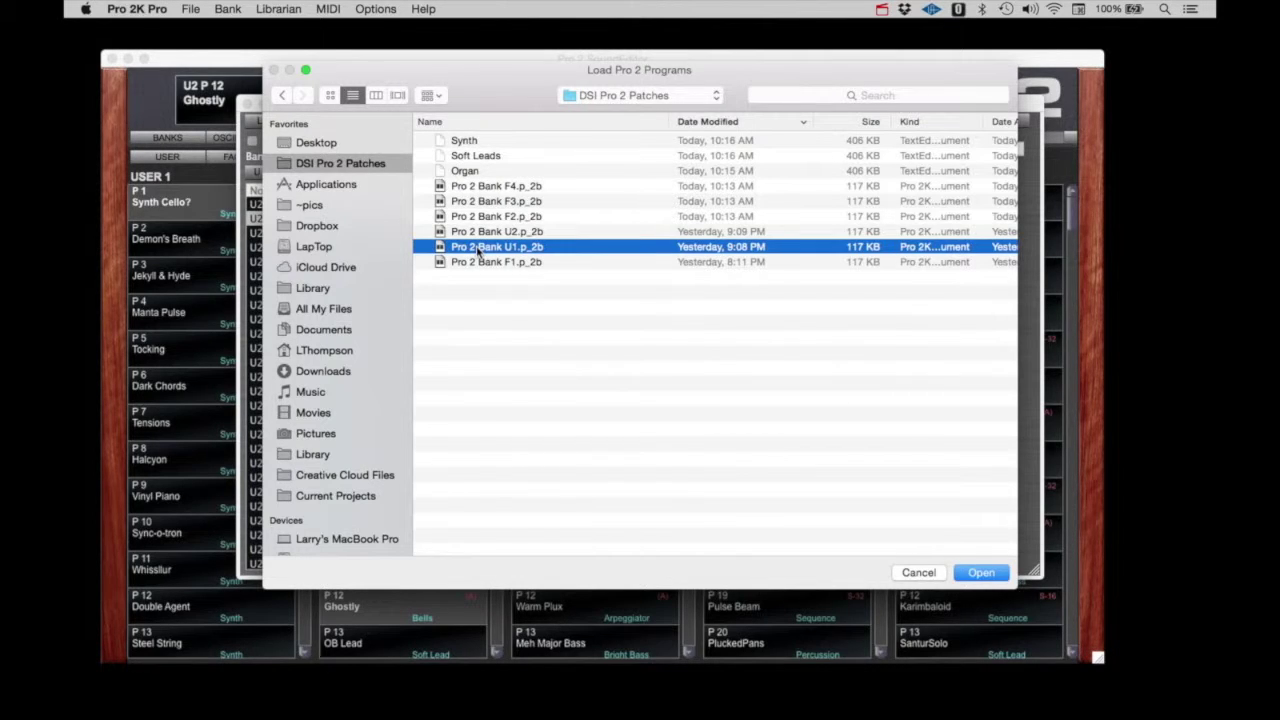
pyautogui.click(982, 572)
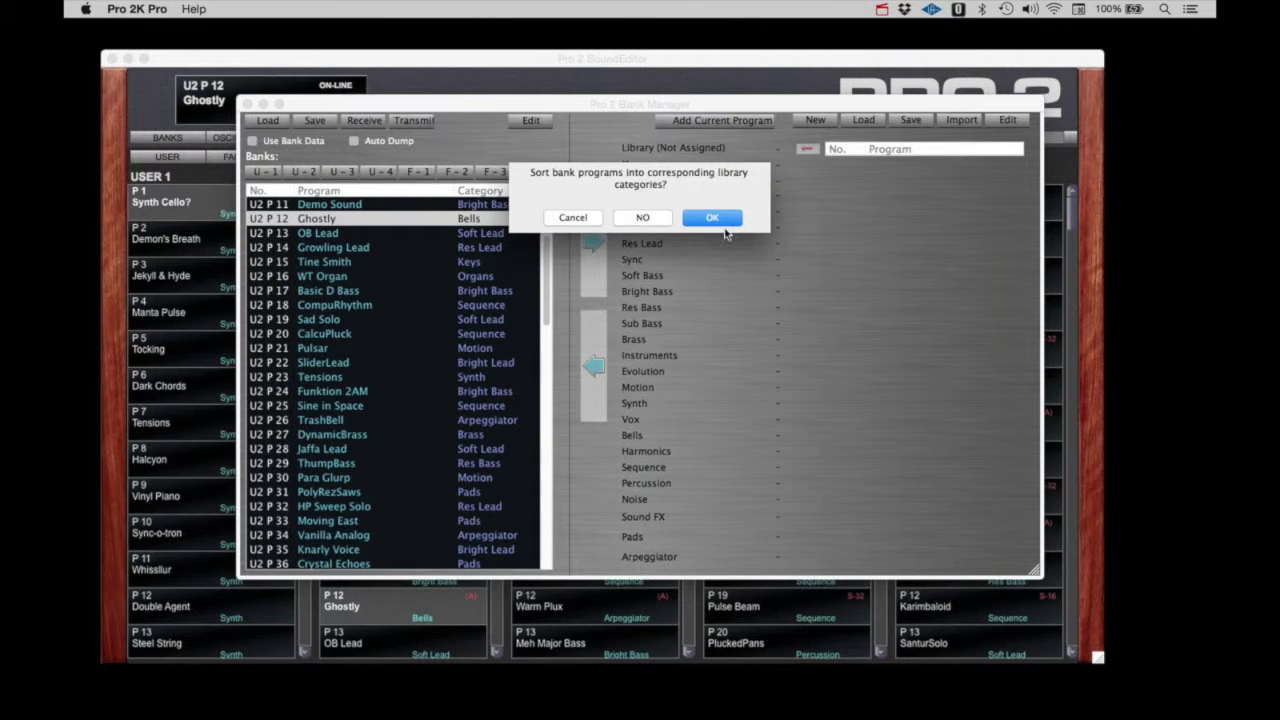
pyautogui.click(646, 220)
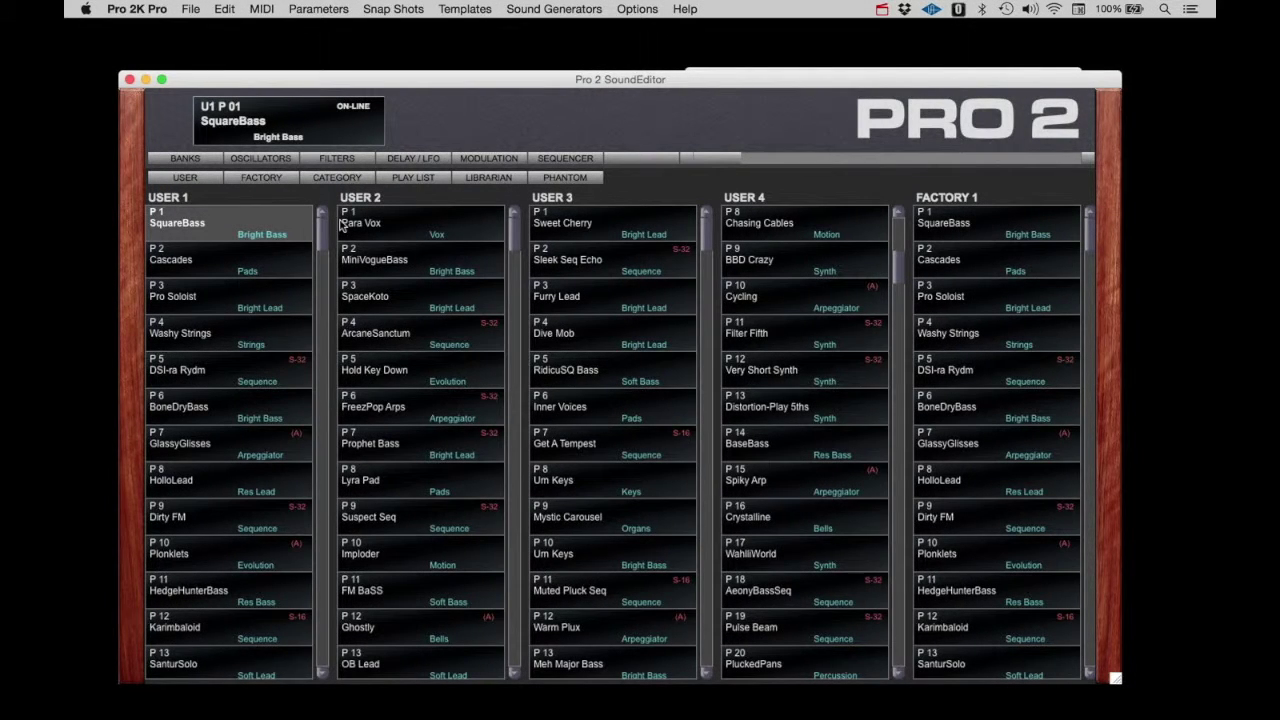
# Open the Phantom Program Banks window
pyautogui.click(566, 179)
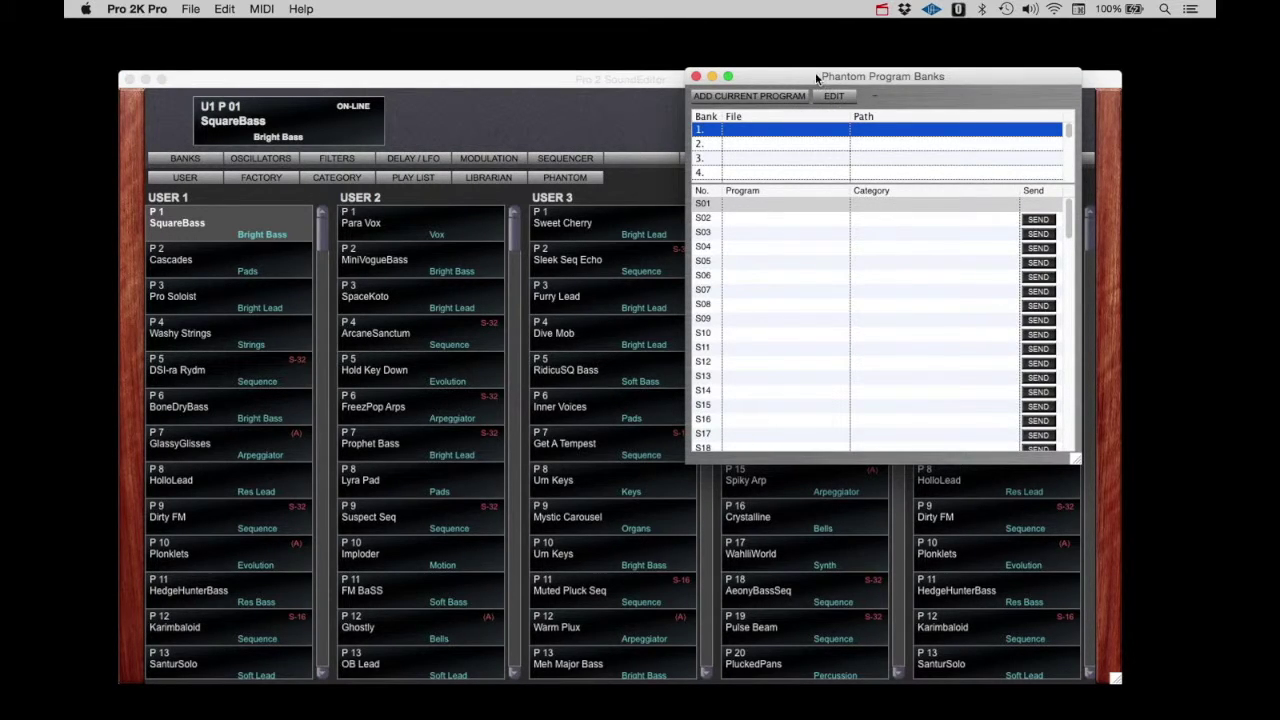
# Fill Phantom slot S01 with the current program, SquareBass
pyautogui.moveTo(816, 79); pyautogui.dragTo(831, 106)
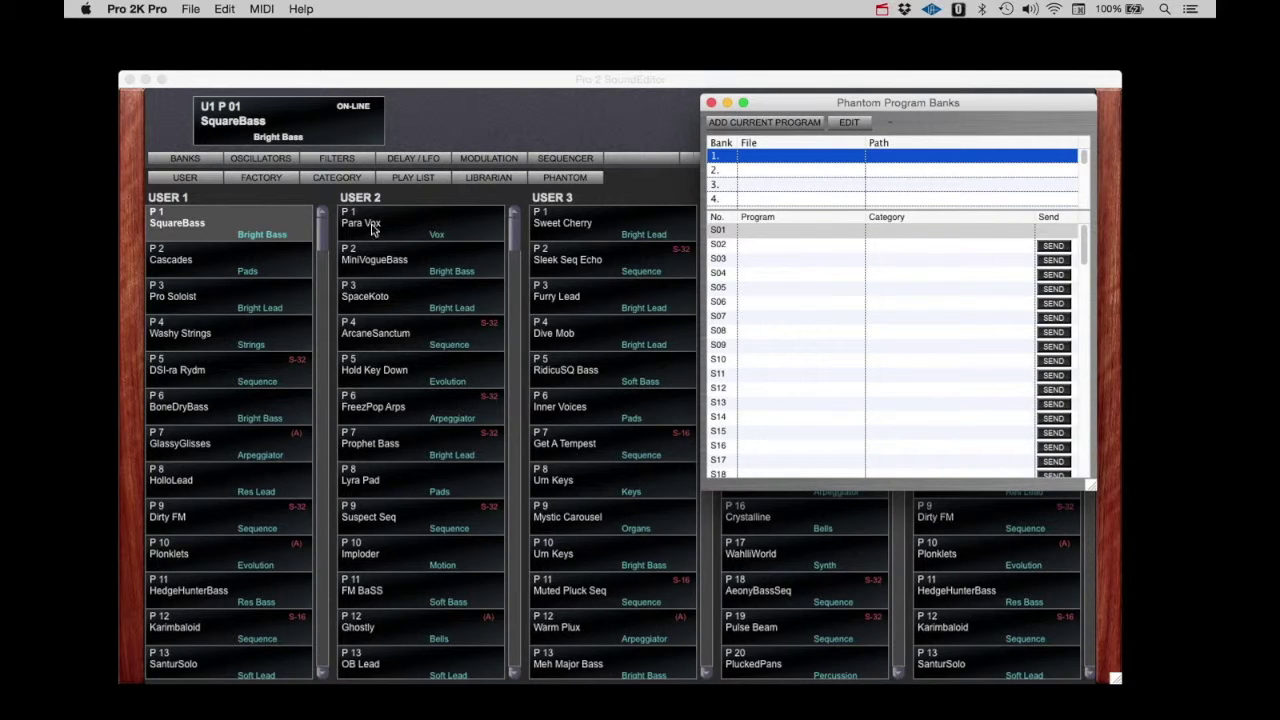
pyautogui.click(188, 228)
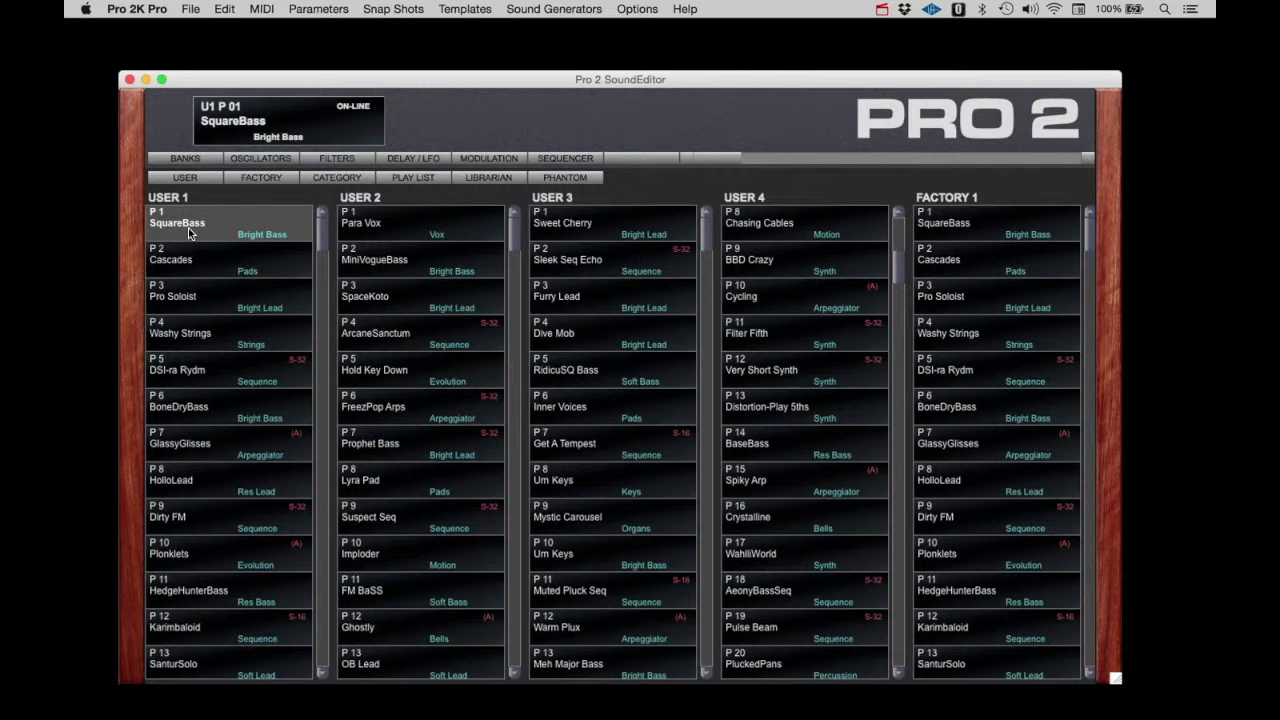
pyautogui.click(567, 180)
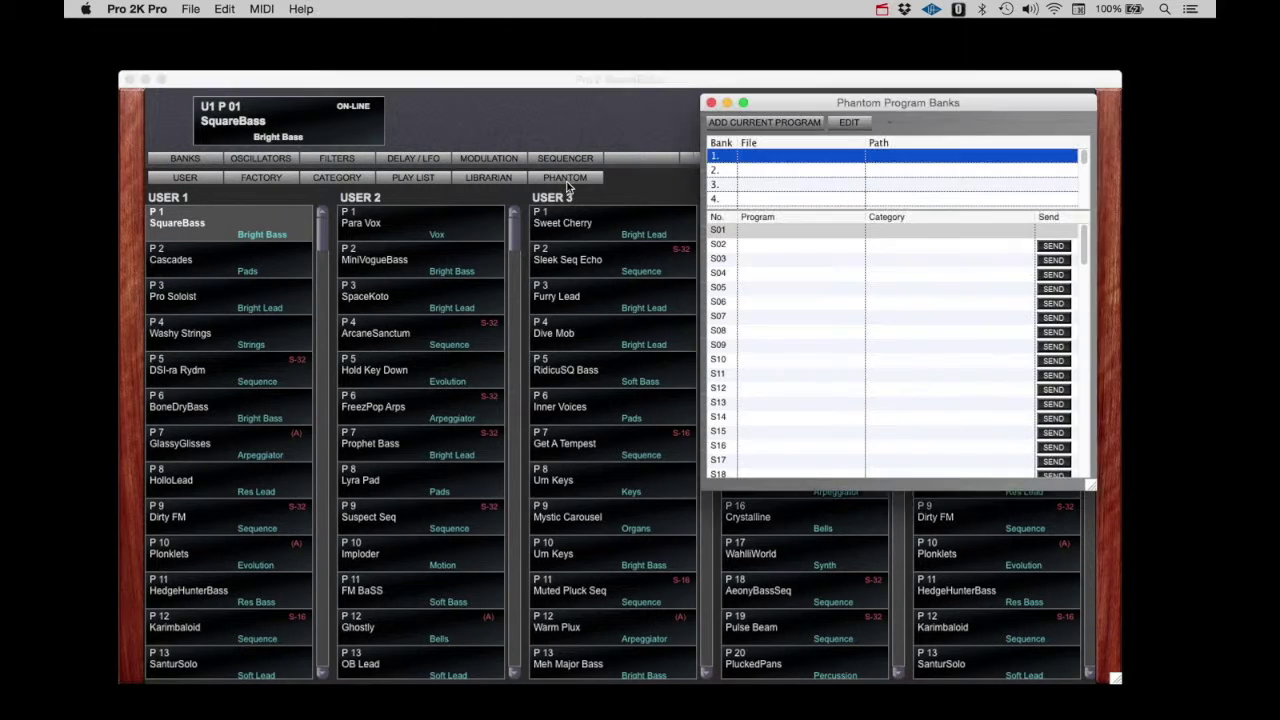
pyautogui.click(748, 127)
# Make User 3's Dive Mob (U3 P 04) the current program
pyautogui.click(562, 338)
pyautogui.click(562, 338)
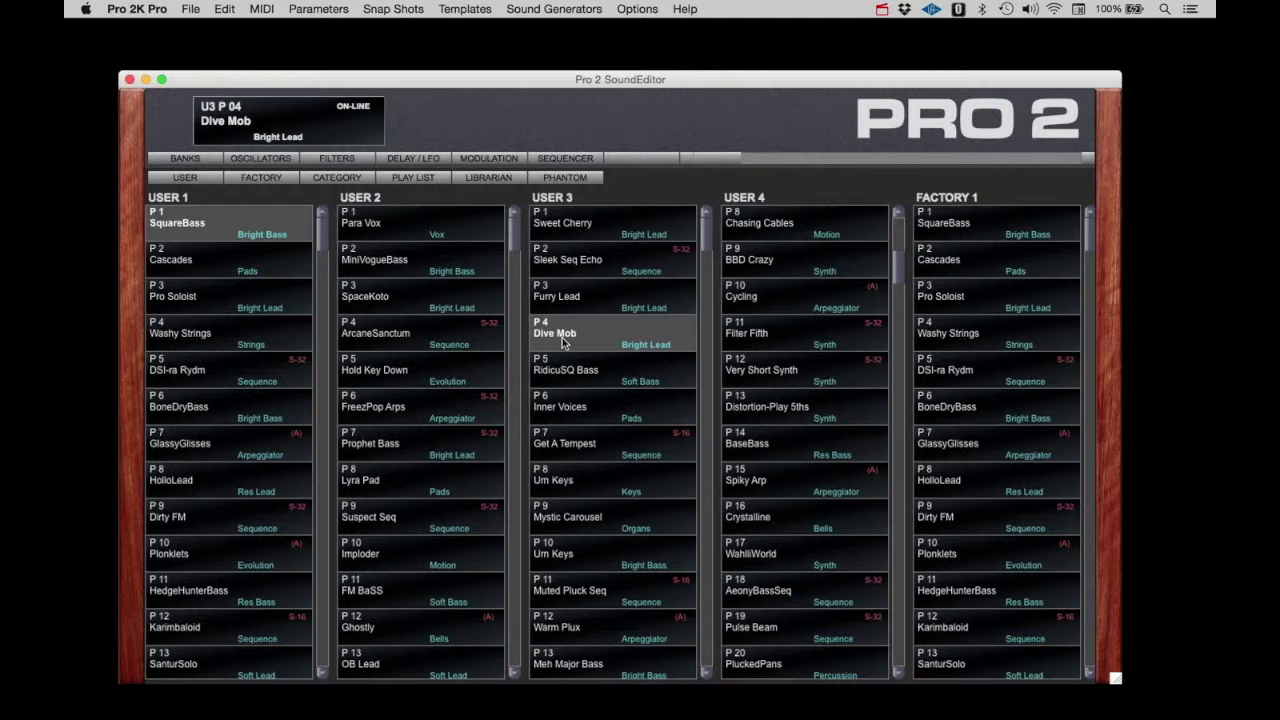
pyautogui.click(557, 180)
# Put Dive Mob into Phantom slot S02, right after SquareBass
pyautogui.click(758, 254)
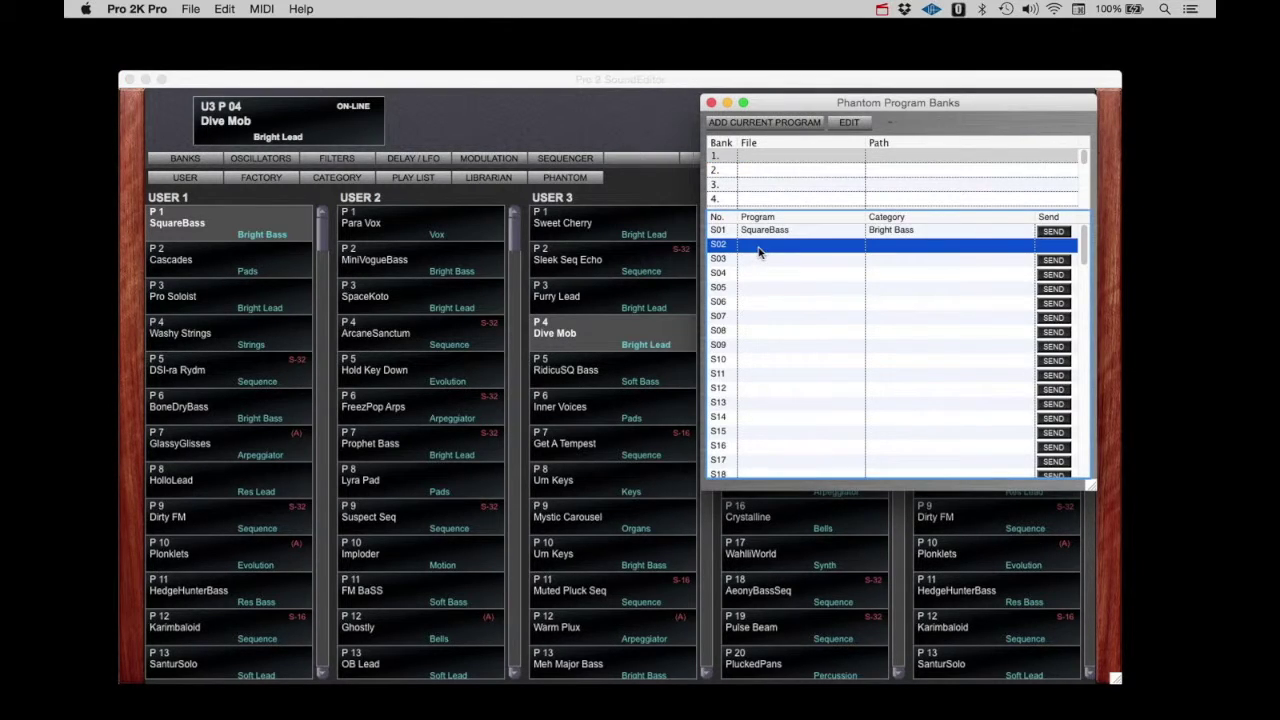
pyautogui.click(741, 125)
pyautogui.click(226, 10)
# Use Save As to store the Phantom bank under the name 'PBank 1'
pyautogui.moveTo(201, 14)
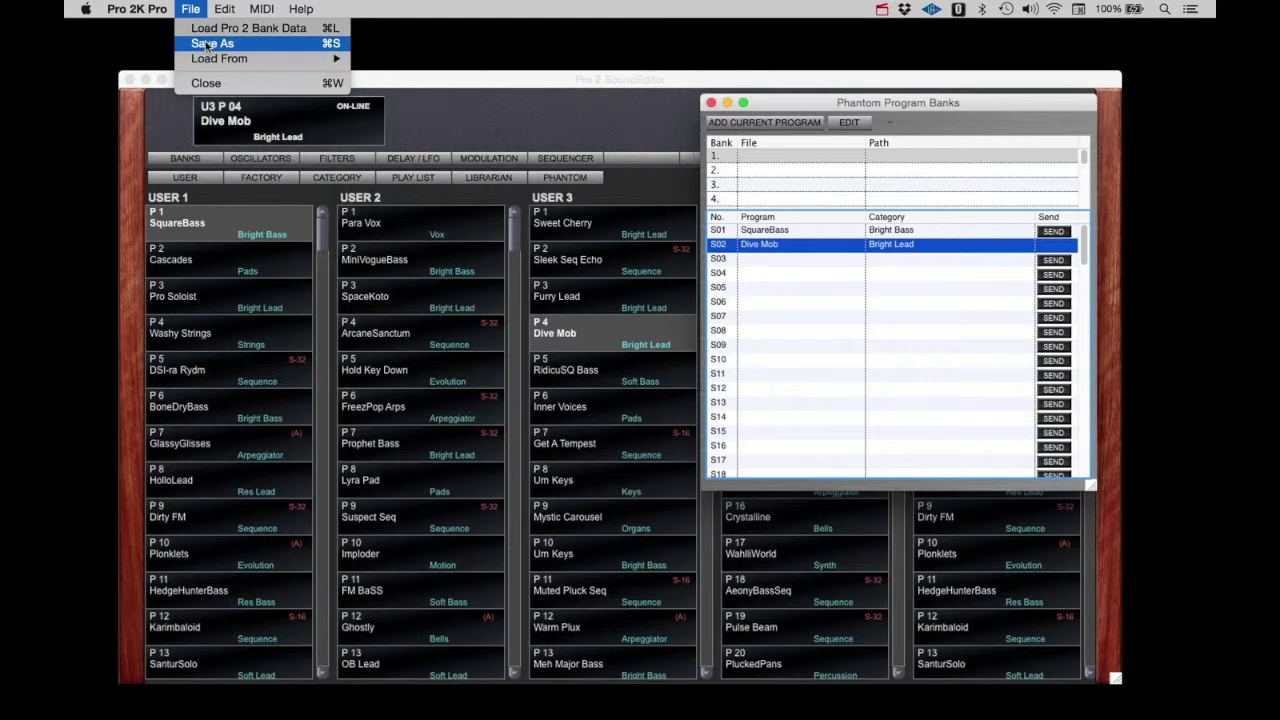
pyautogui.click(207, 44)
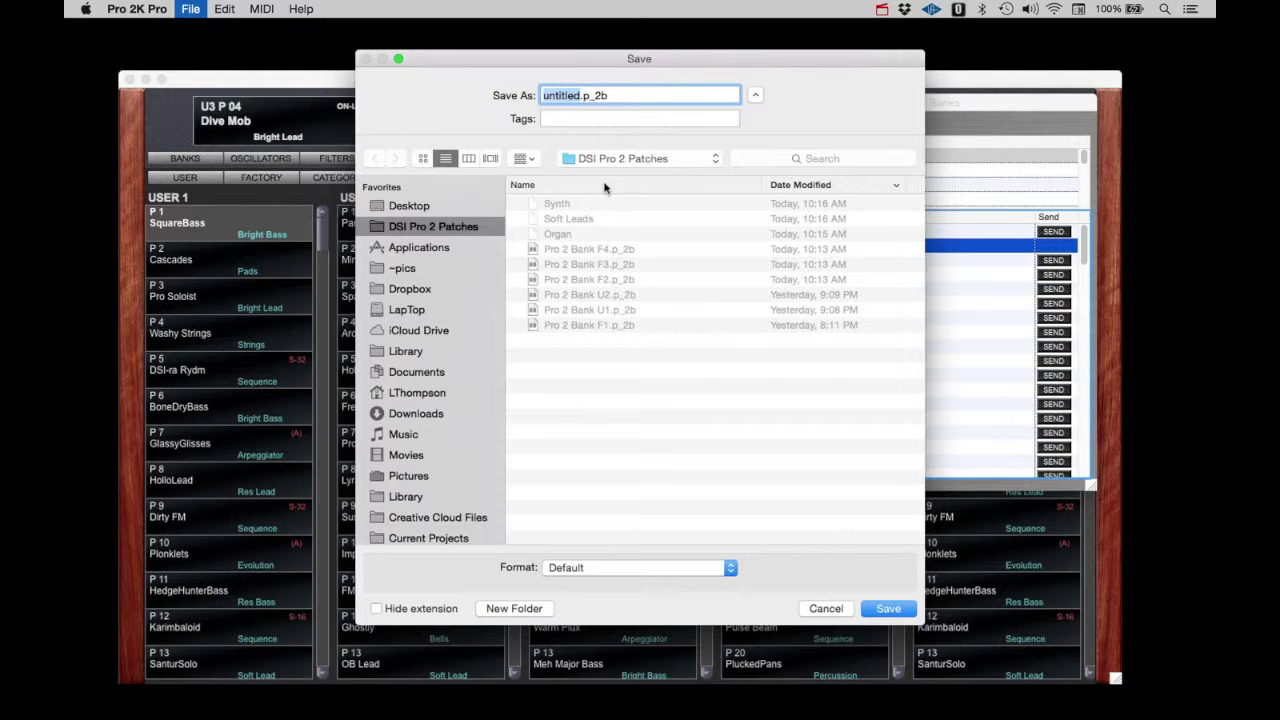
pyautogui.write('PBand')
pyautogui.write(' 1')
pyautogui.press('Return')
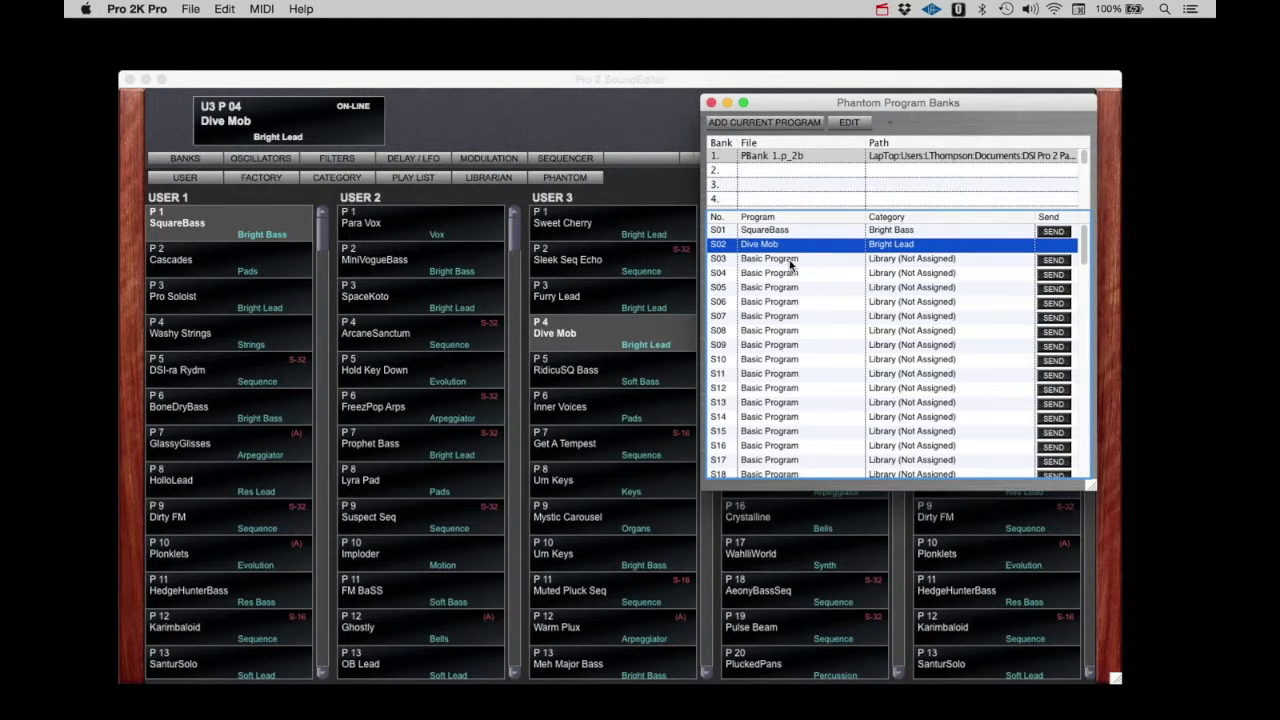
pyautogui.scroll(-15, 790, 262)
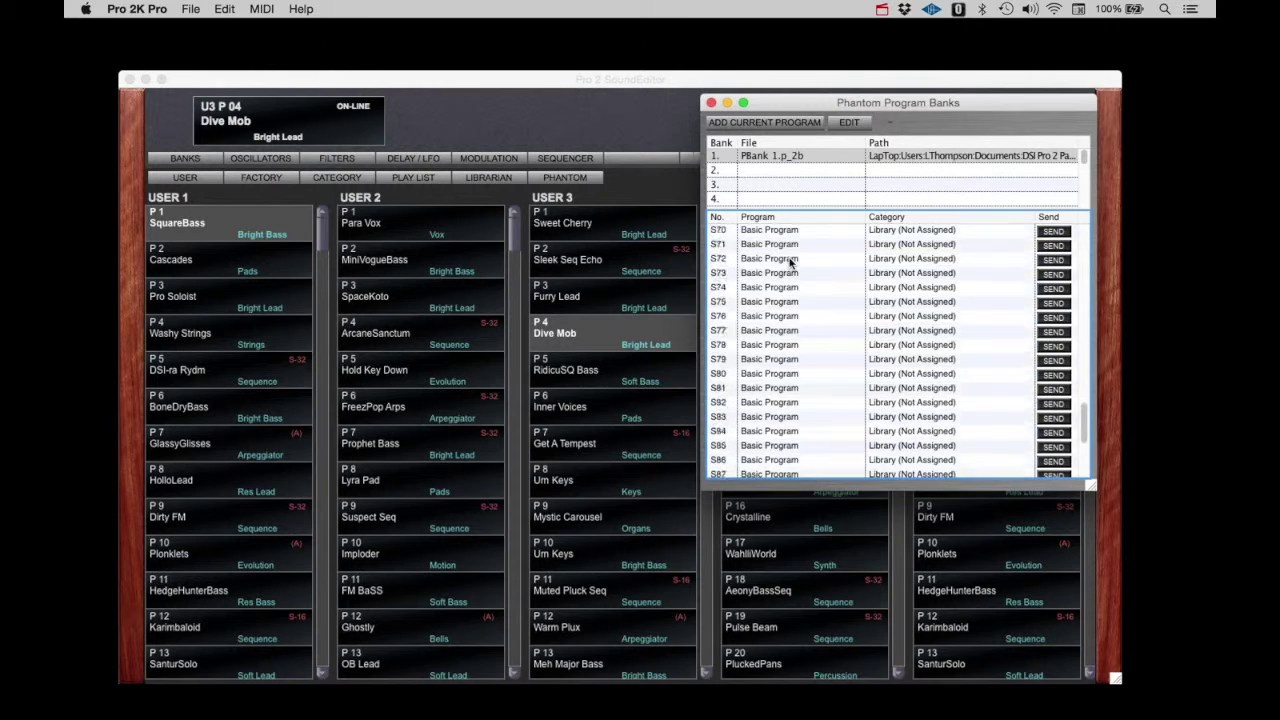
pyautogui.scroll(15, 790, 262)
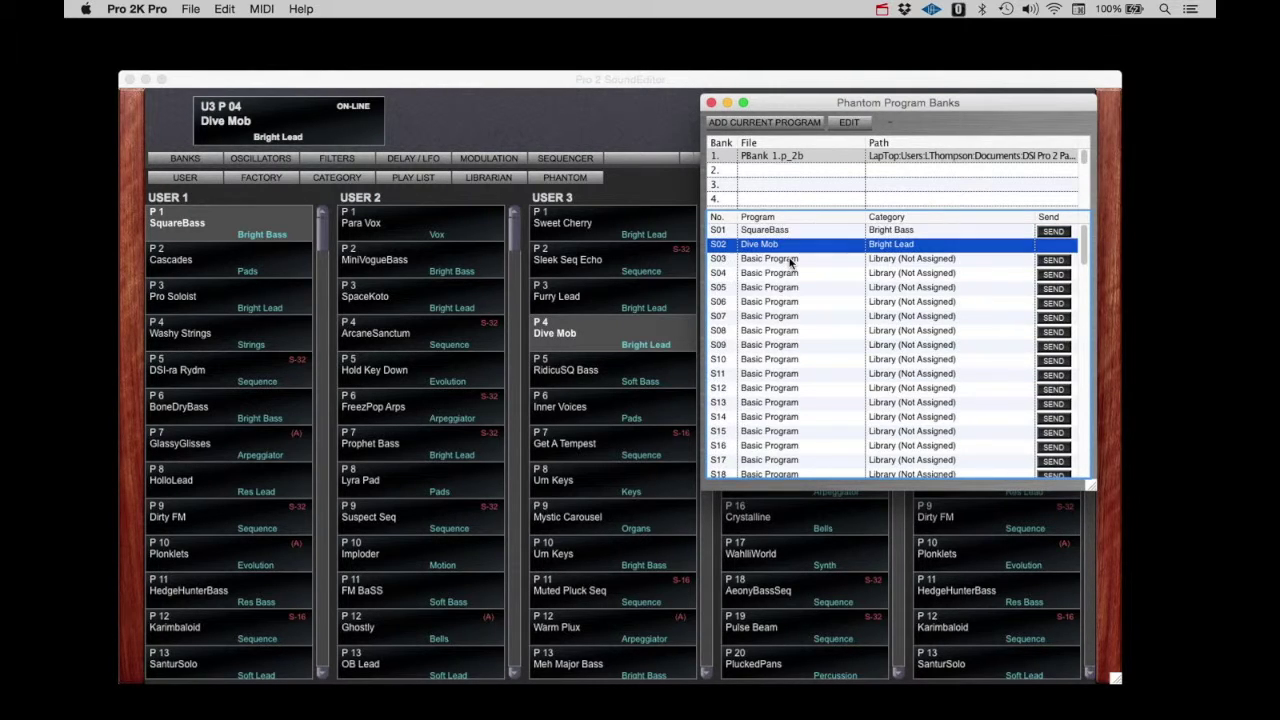